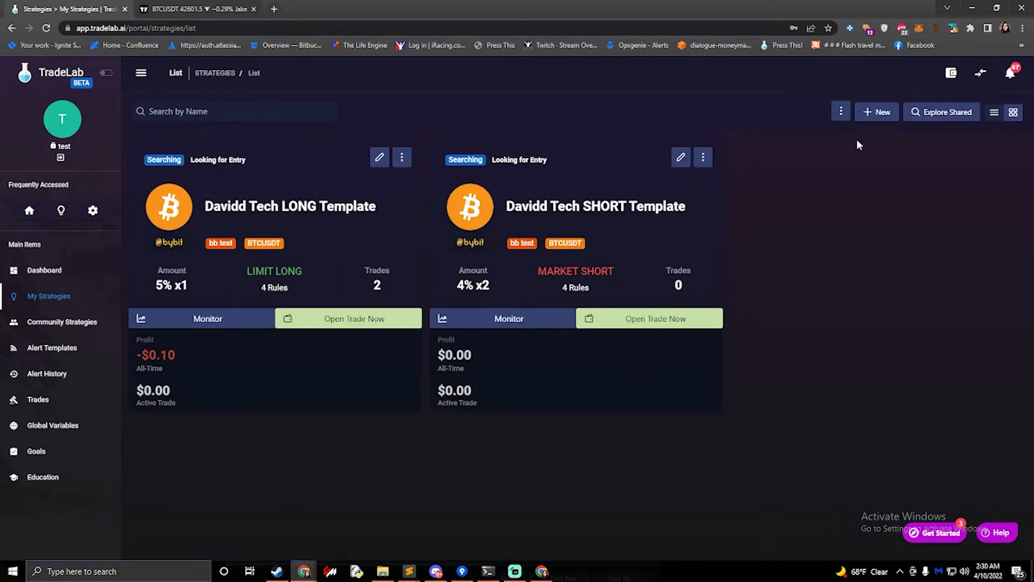
Create a new strategy and save it
click(880, 114)
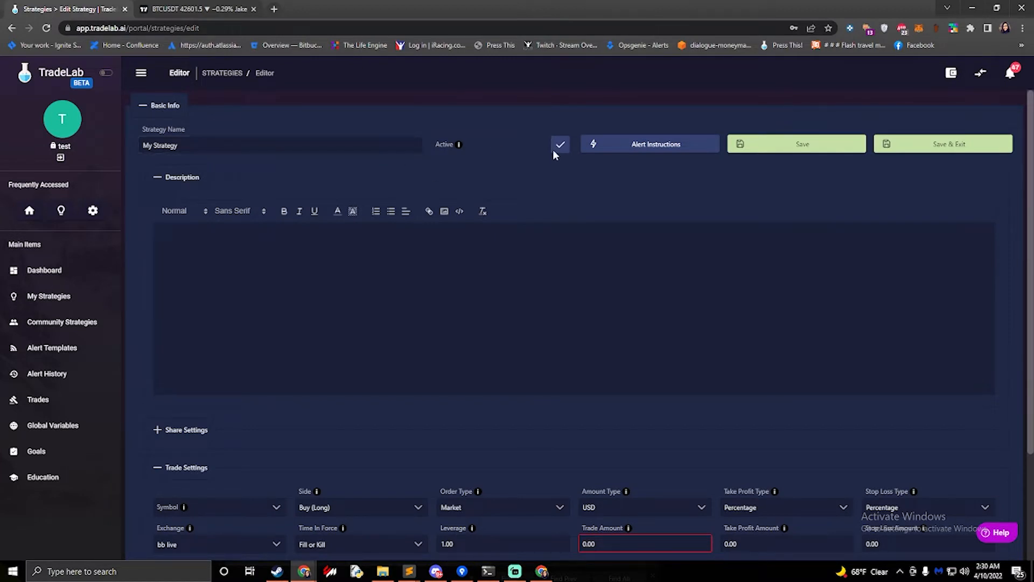
click(786, 149)
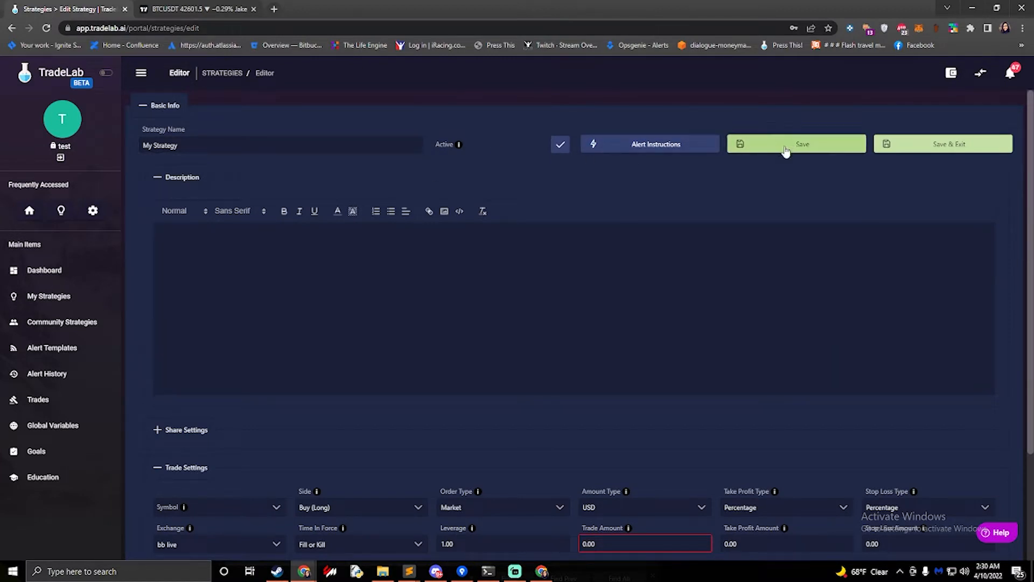
scroll(496, 321, down, 3)
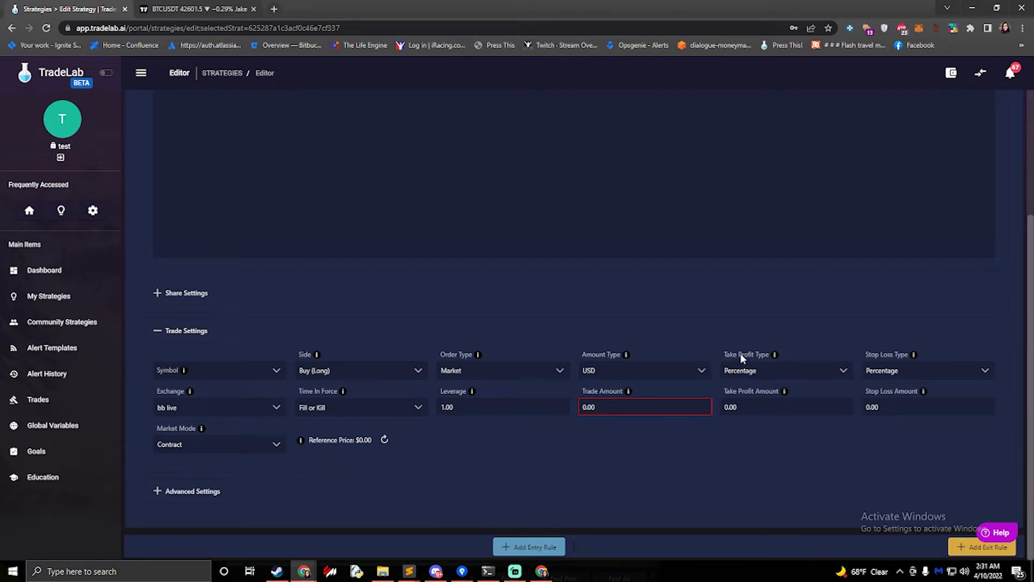
Set the Take Profit Type to Multiple and open the TP/SL configuration
click(774, 376)
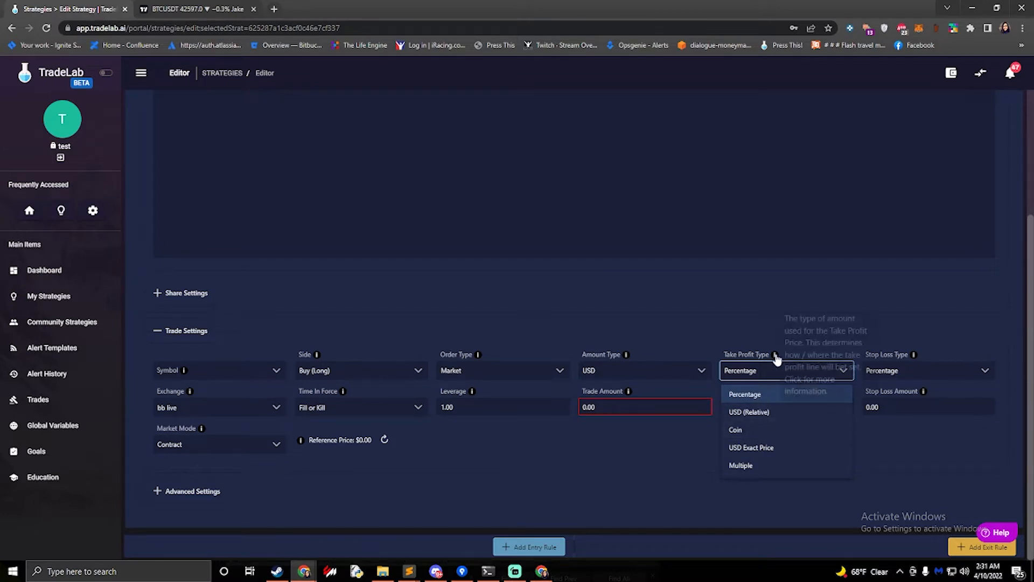
click(745, 340)
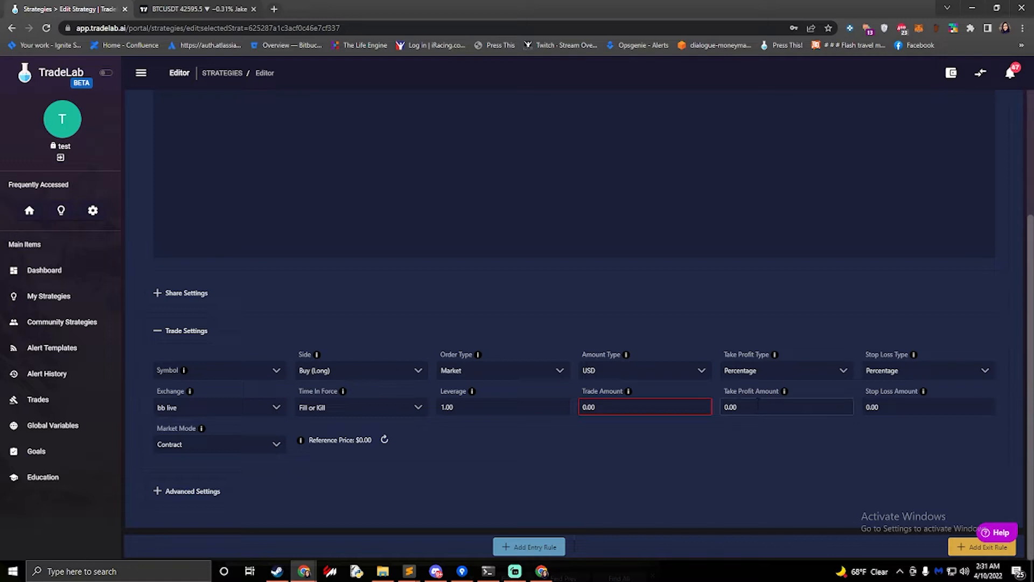
click(788, 377)
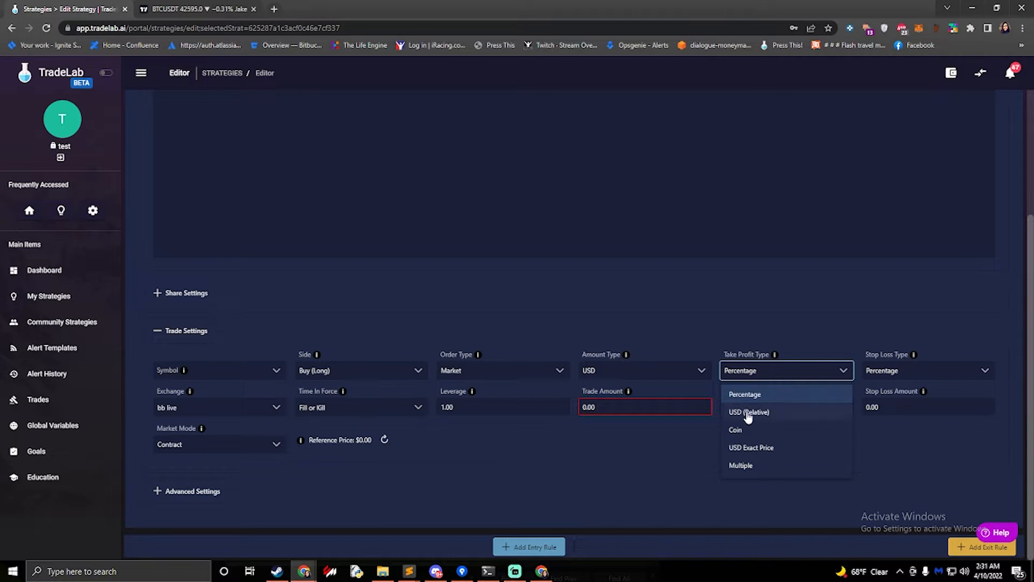
click(774, 469)
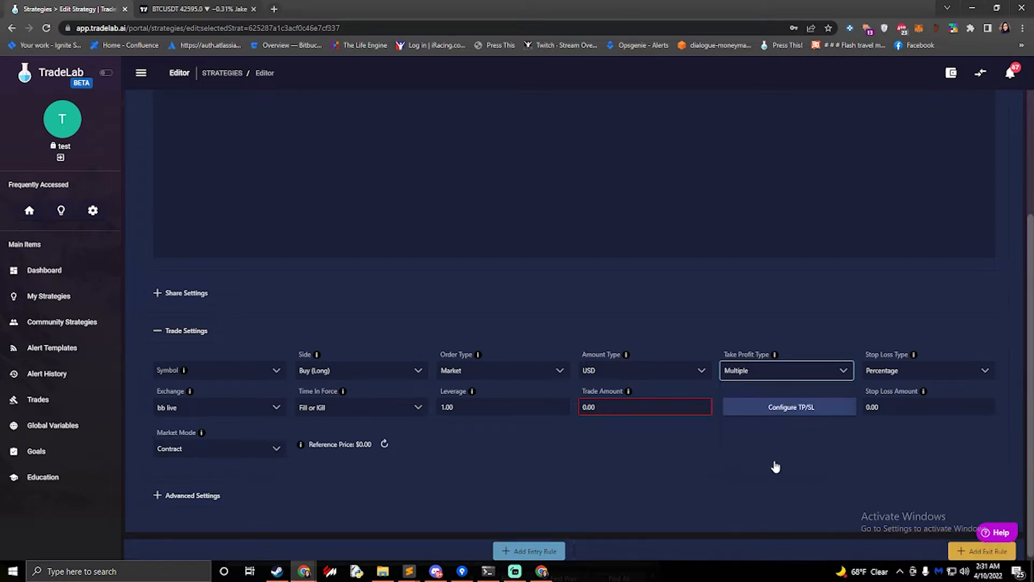
click(764, 412)
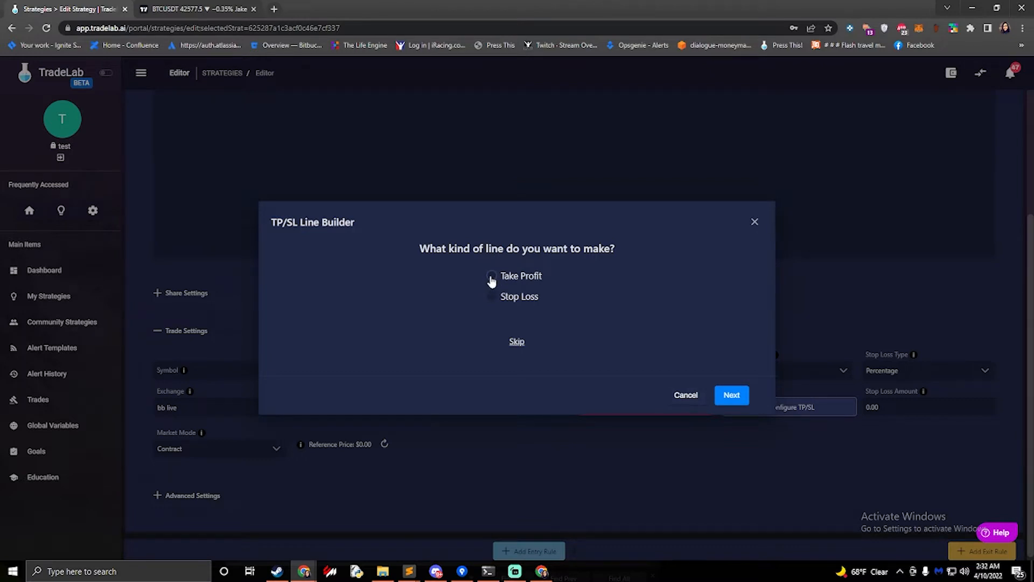
Choose to build Take Profit lines and set the number of lines to 3
click(491, 277)
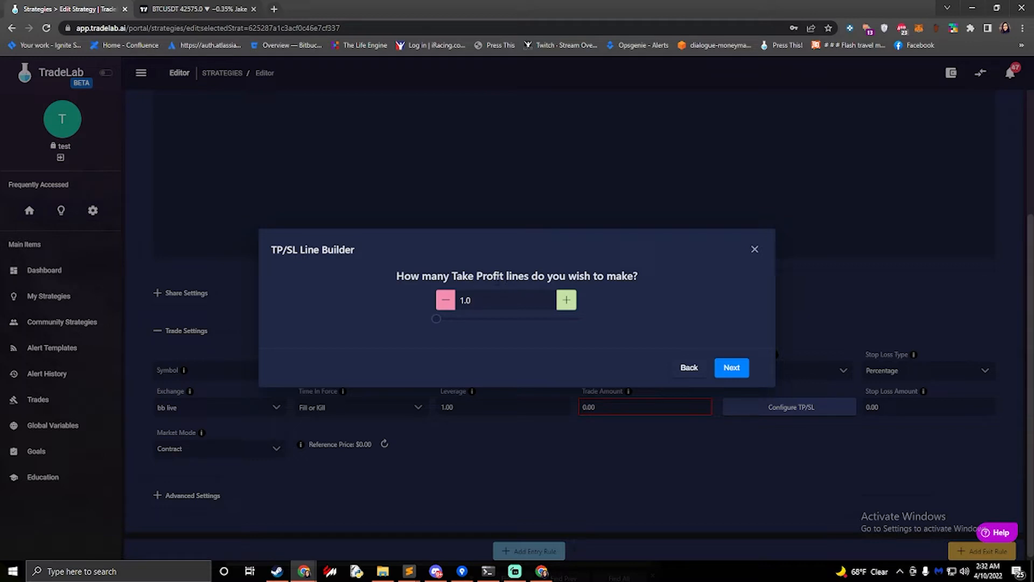
click(567, 304)
click(569, 304)
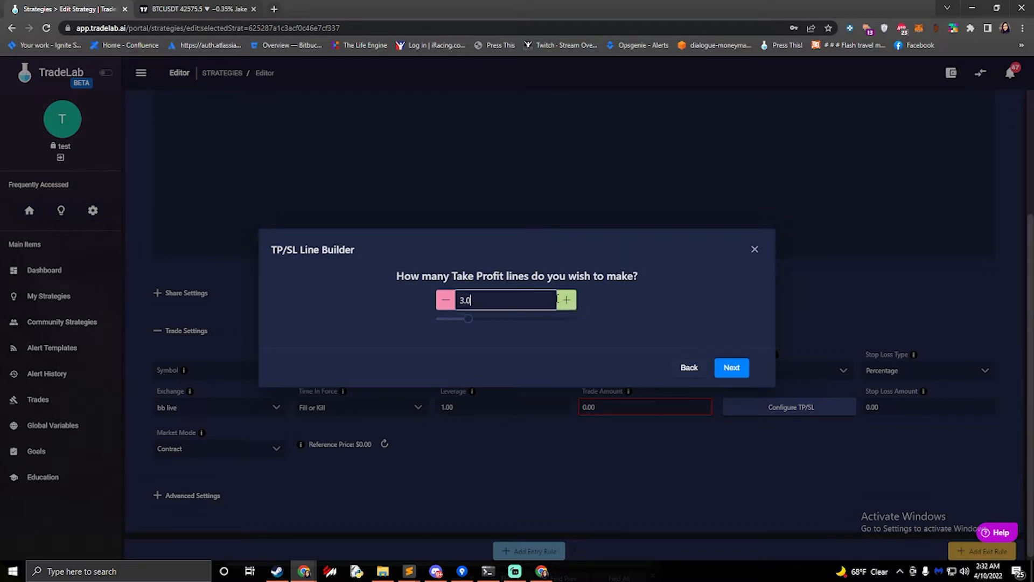
click(734, 369)
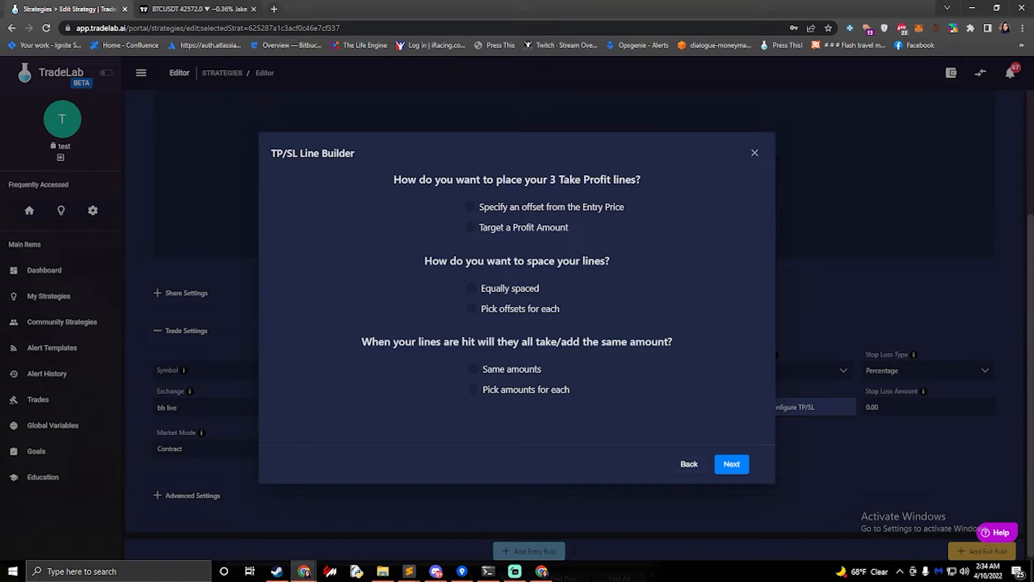
Place the lines as offsets from the entry price, picking offsets and amounts for each line
click(471, 210)
click(473, 313)
click(473, 391)
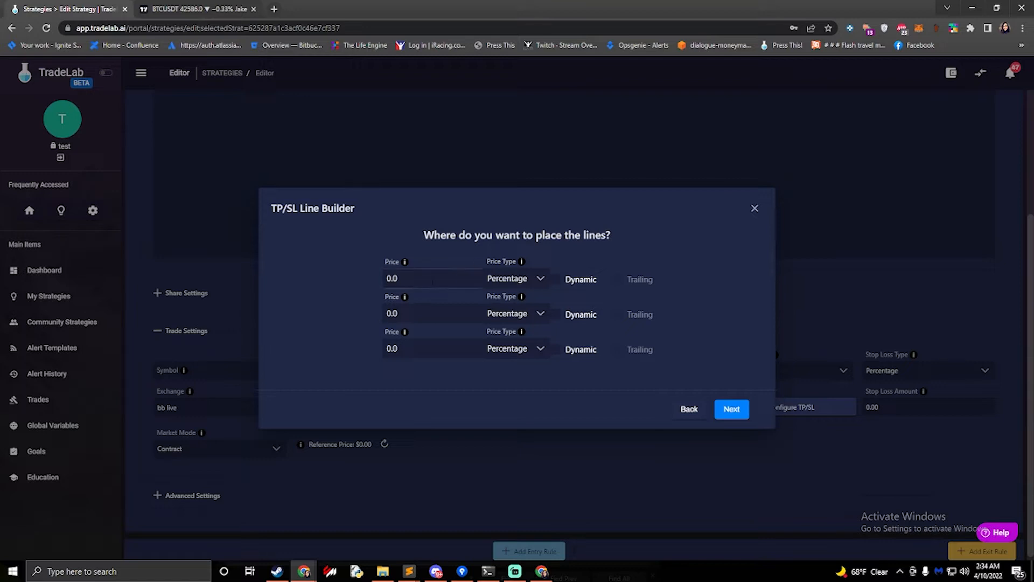
Set the three take-profit line prices to 3, 5 and 9
click(382, 278)
text(3)
click(391, 313)
text(5)
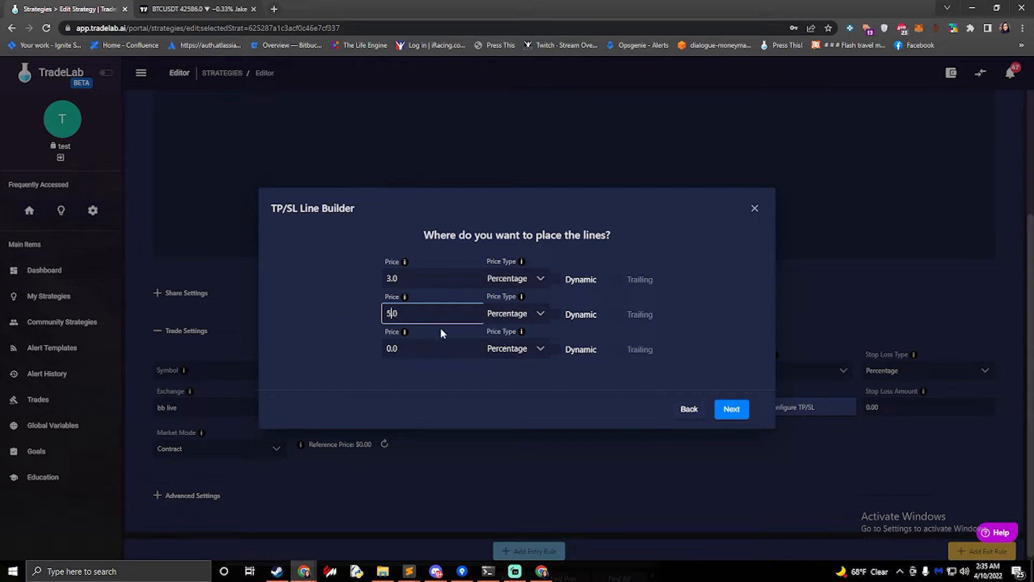
key(Tab)
text(9)
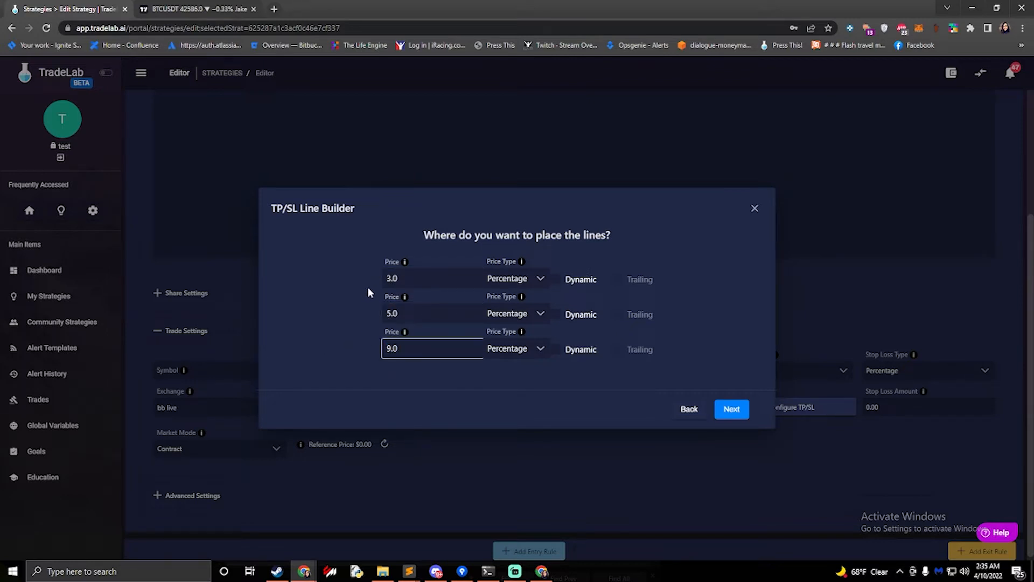
Try setting the first line's price type to USD Exact Price with a price of 47,000
click(519, 284)
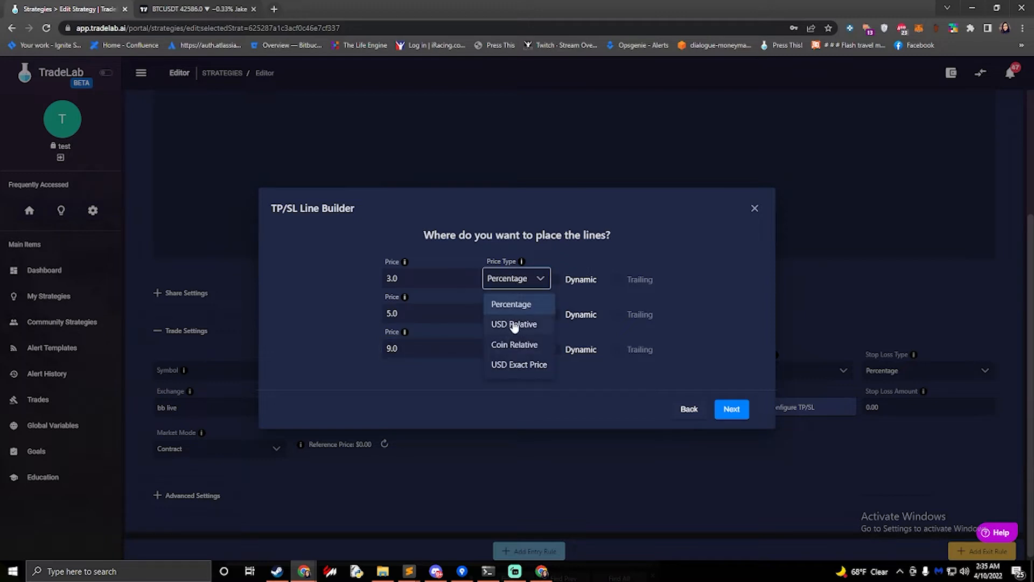
click(515, 365)
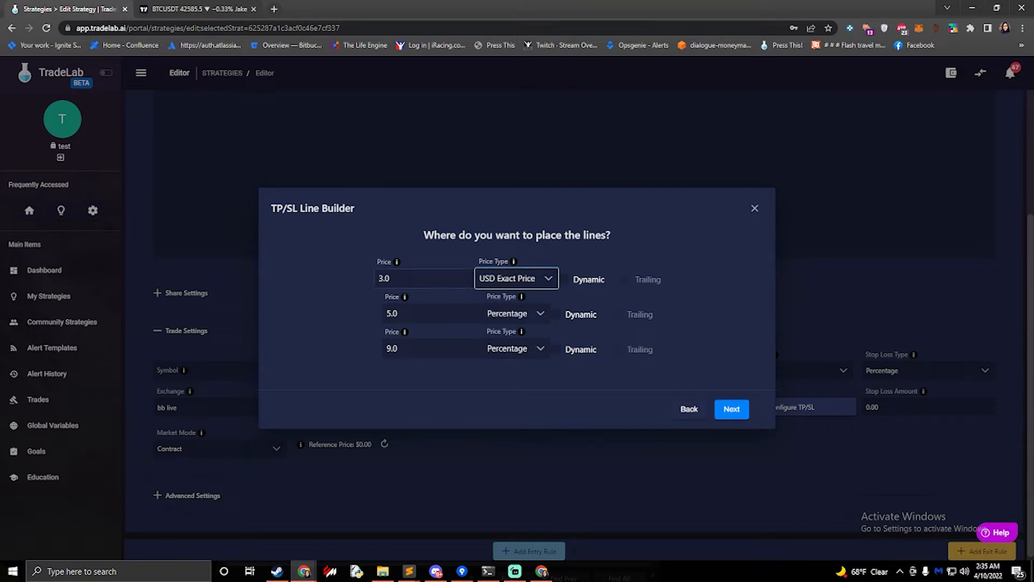
drag(396, 279, 351, 277)
text(74.0)
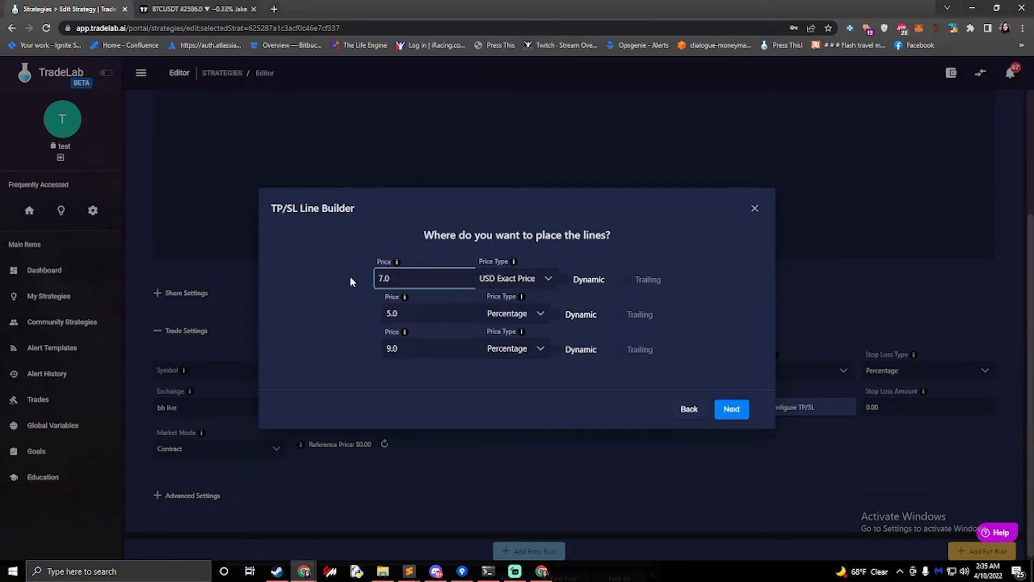
key(BackSpace)
key(BackSpace)
key(BackSpace)
key(BackSpace)
text(47.0)
key(Left)
key(Left)
text(000)
Return the first line's price type to Percentage and re-enter a price of 3
click(511, 286)
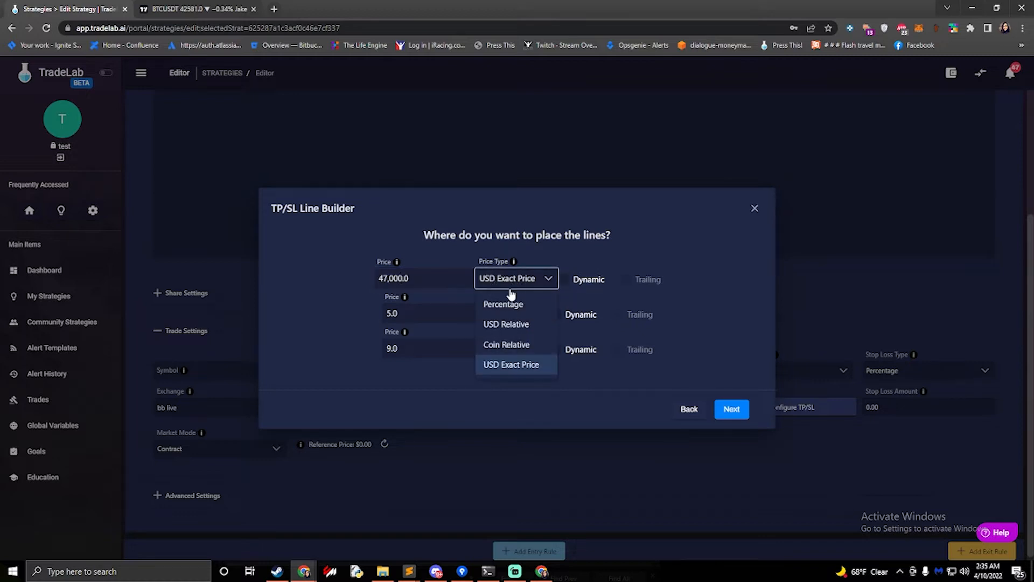
click(515, 305)
key(shift+Tab)
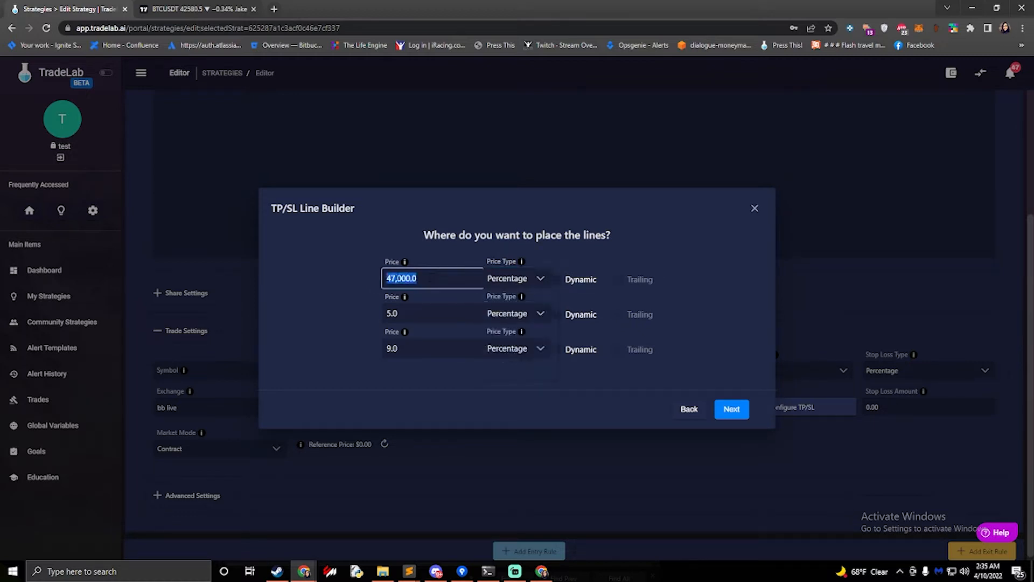
text(3)
Continue and choose Take Profit as the action when the lines are hit
click(732, 410)
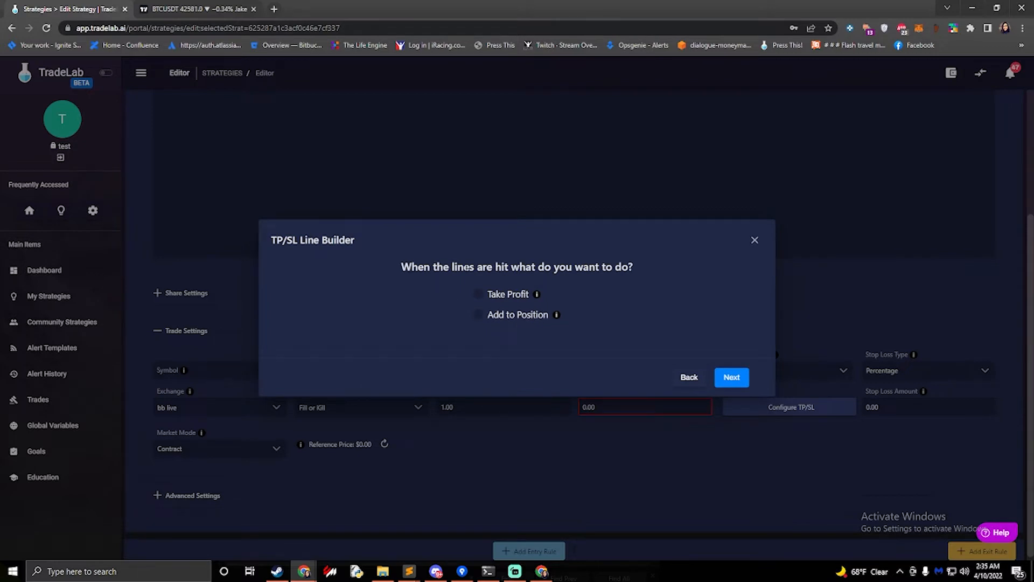
click(478, 294)
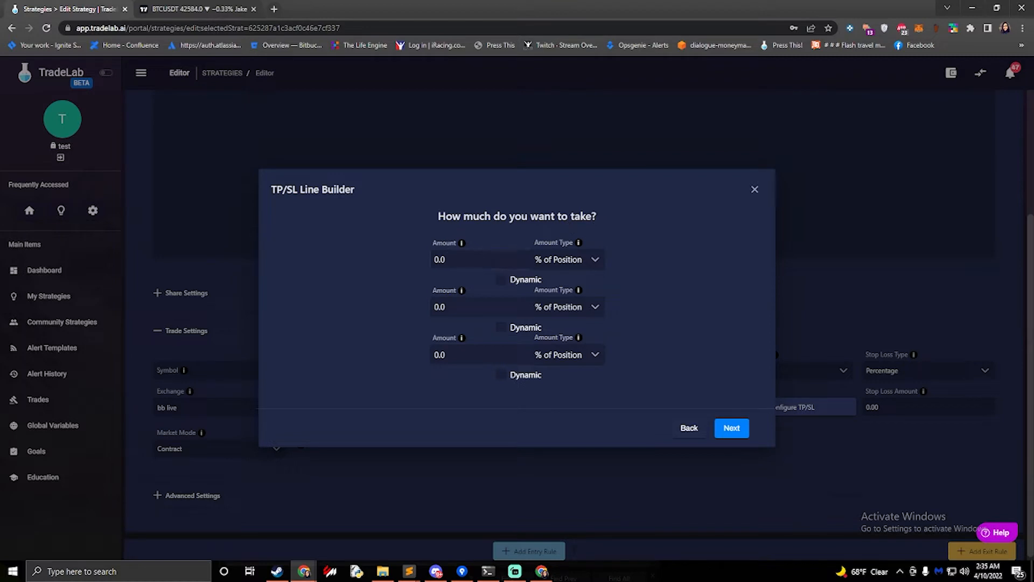
Set the amounts to take for the three lines to 10, 50 and 100
key(Tab)
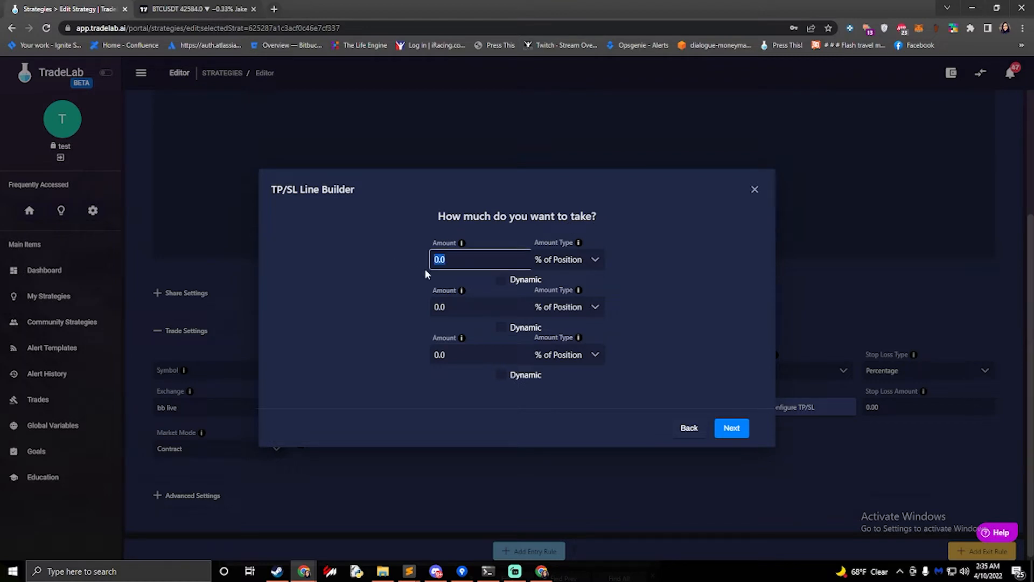
text(10.0)
key(Tab)
text(50)
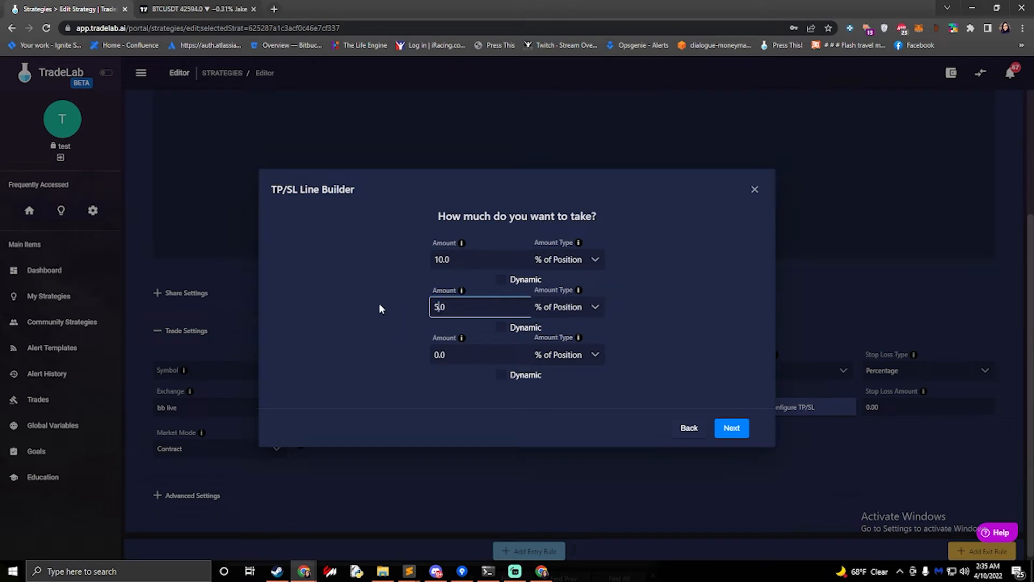
key(Tab)
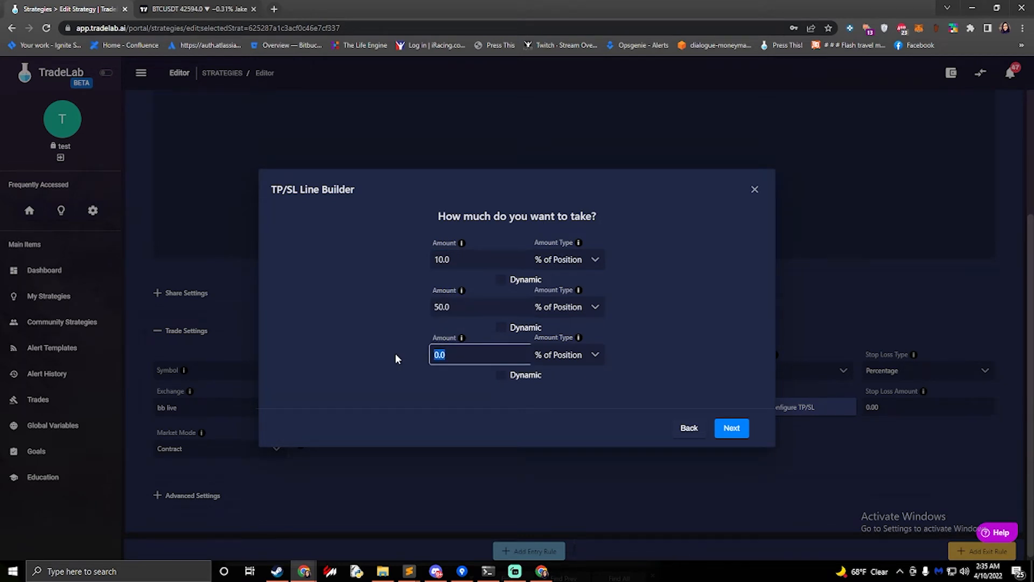
text(100)
Set the amount type of the first two lines to % of Orig Amount
double_click(455, 259)
click(456, 307)
drag(453, 307, 415, 301)
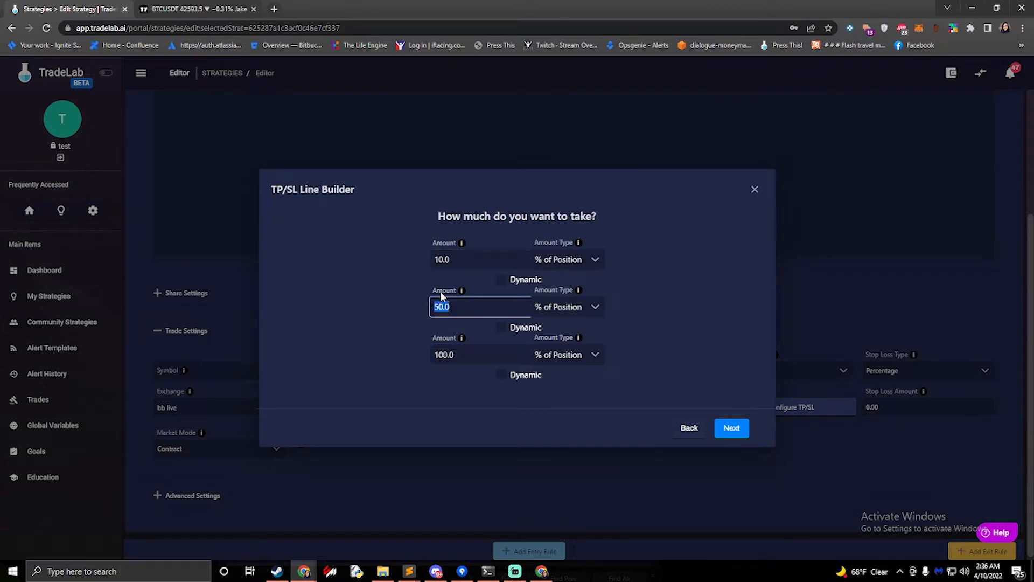
click(559, 261)
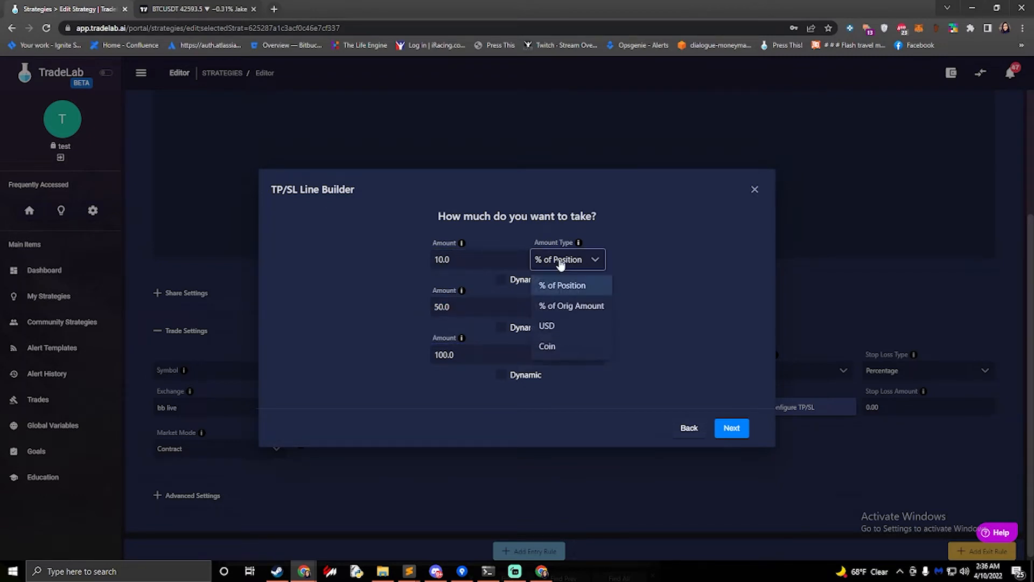
click(575, 305)
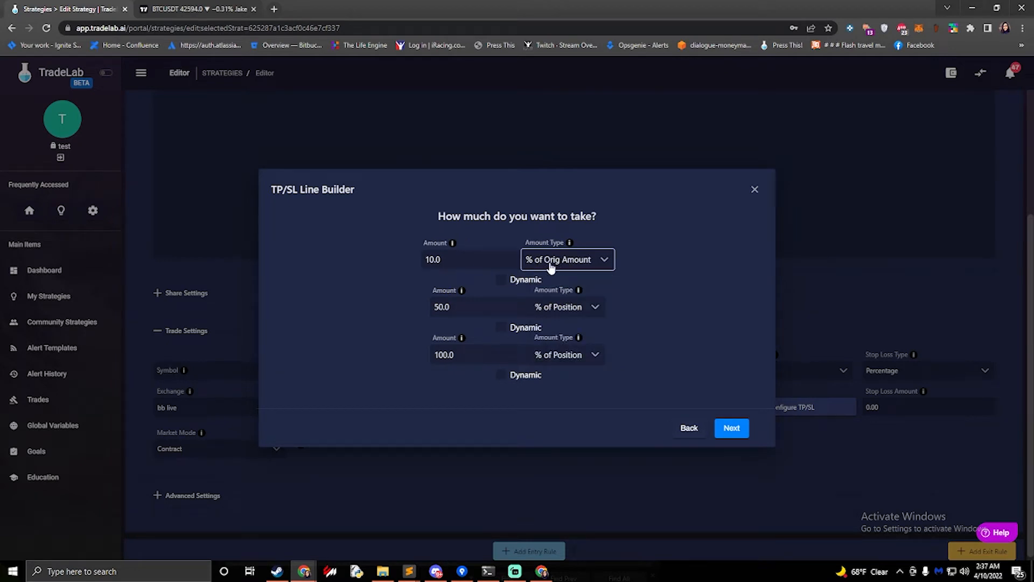
click(556, 314)
click(558, 351)
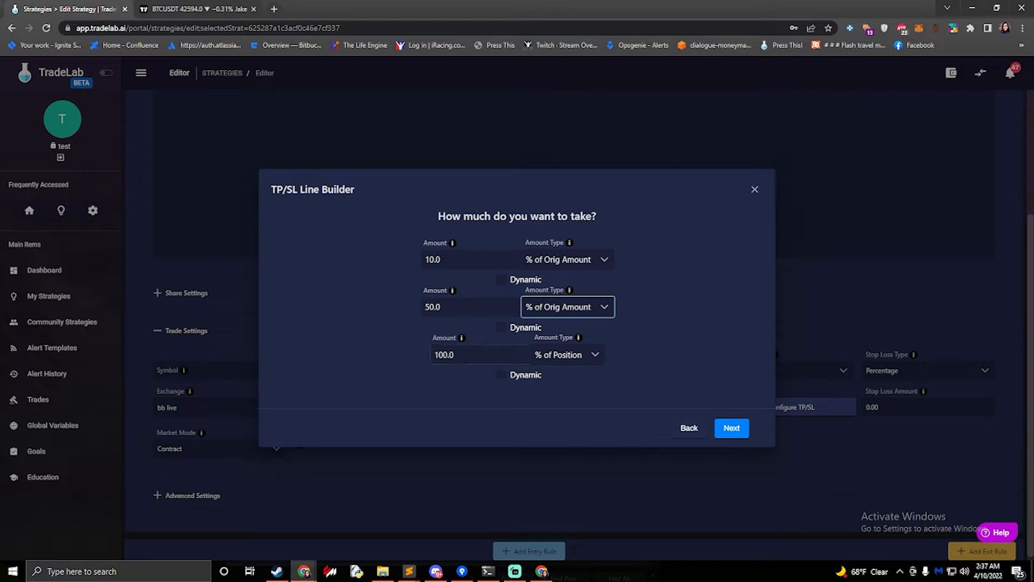
Try setting the third line to 40 with amount type % of Orig Amount
key(Tab)
key(Tab)
text(40.0)
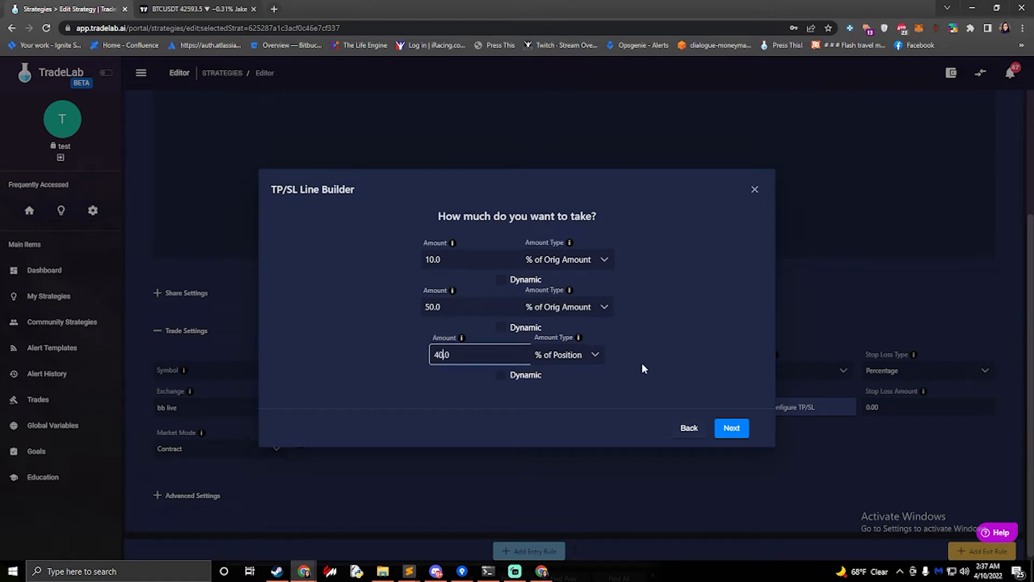
click(565, 355)
click(567, 400)
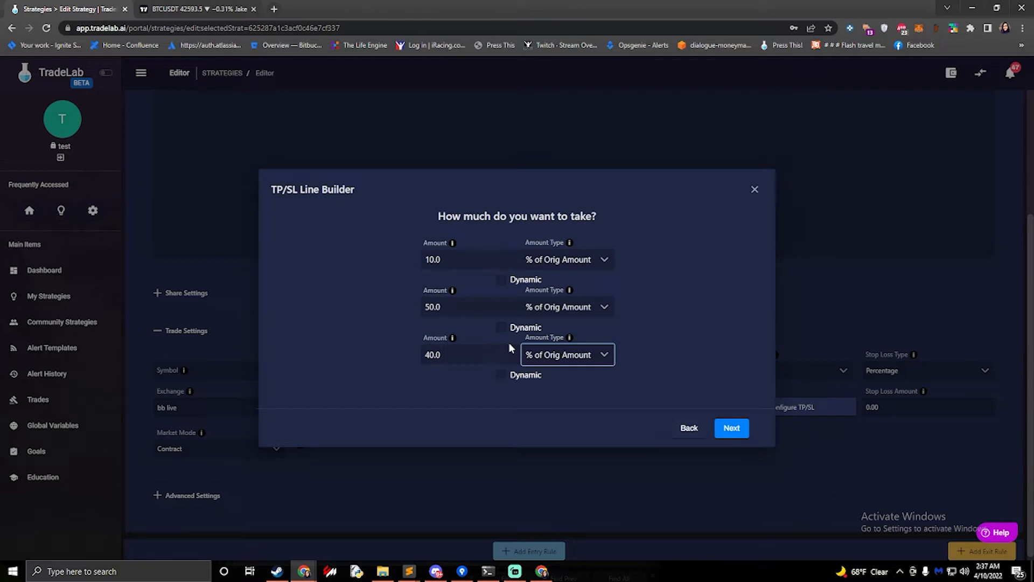
Restore the third line's amount type to % of Position with an amount of 100
click(566, 354)
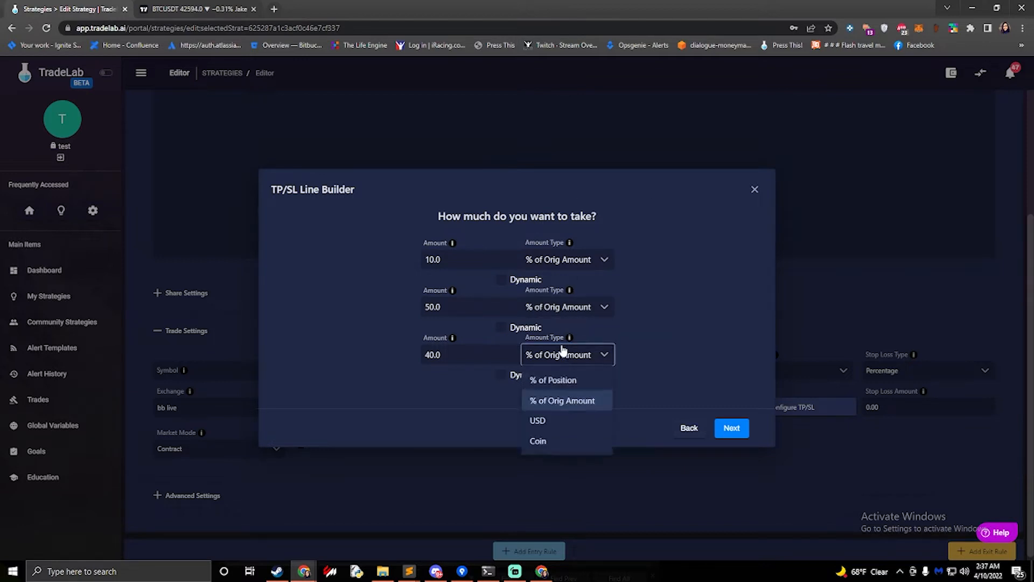
click(551, 380)
drag(450, 354, 405, 354)
text(100)
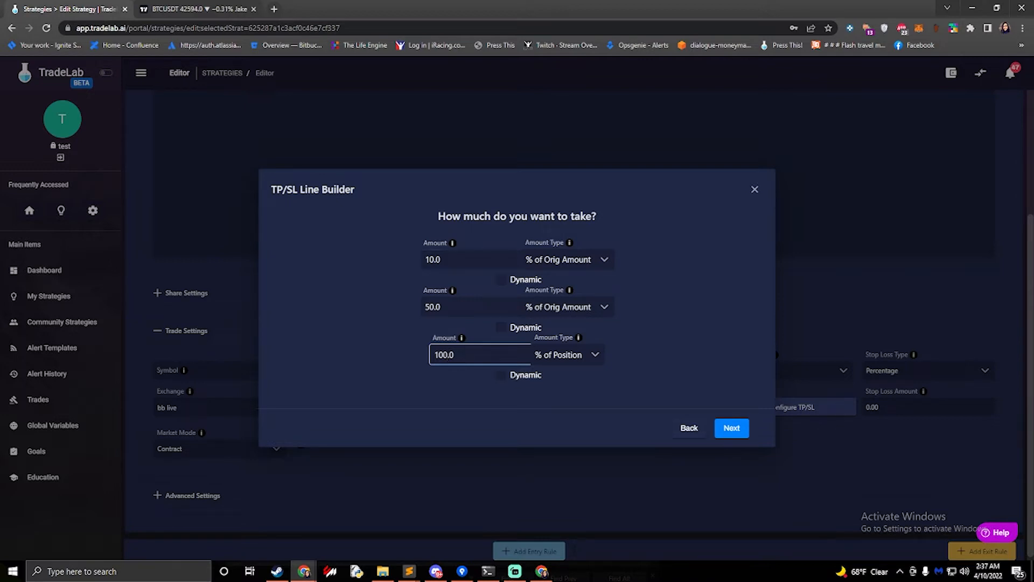
Continue and choose Limit as the order type for the lines
click(730, 428)
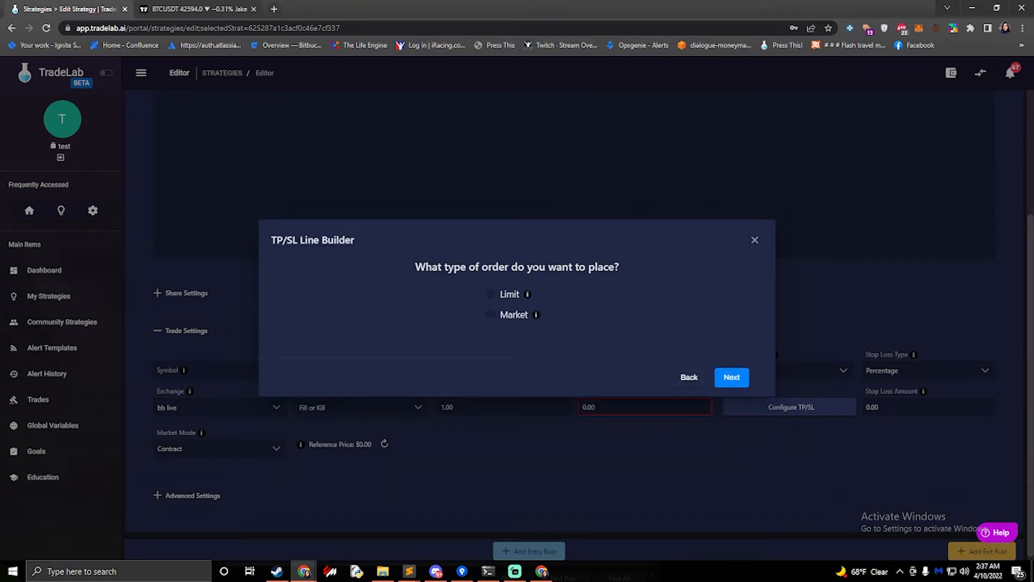
click(492, 296)
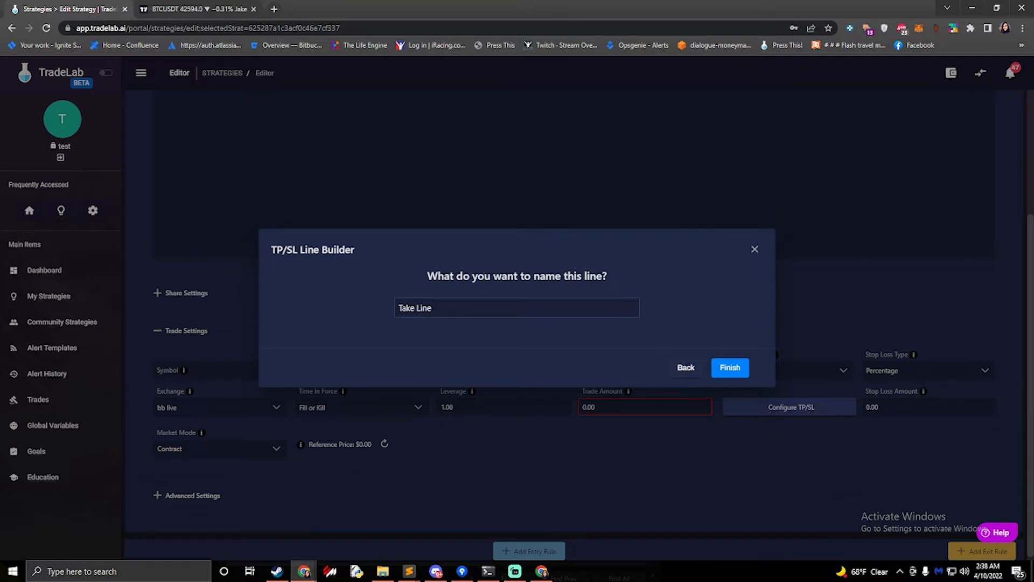
Keep the line name Take Line and finish the line builder
drag(438, 308, 392, 315)
click(420, 331)
click(735, 370)
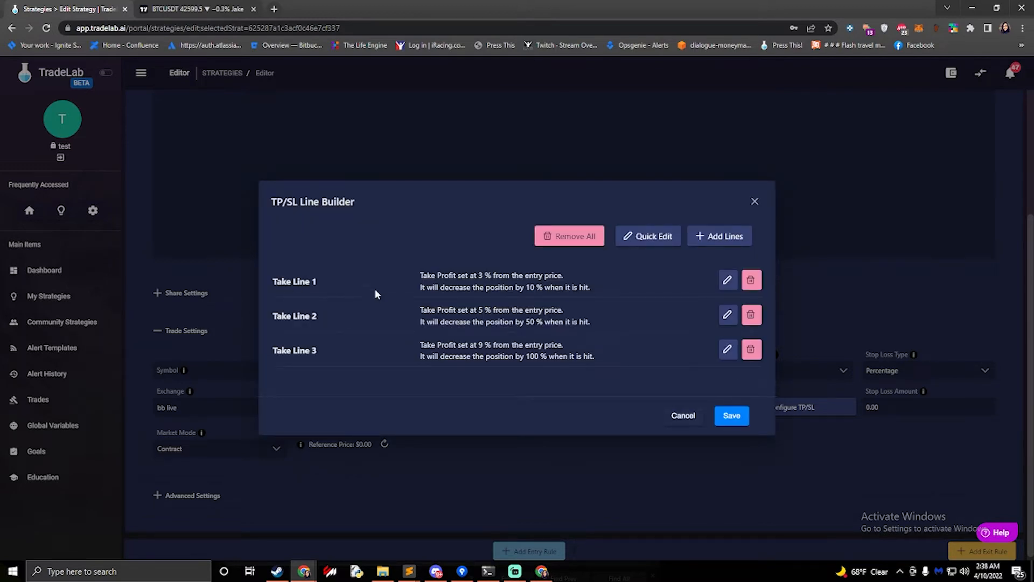
Add one new Stop Loss line in the line builder
drag(449, 275, 484, 275)
drag(469, 345, 490, 345)
drag(520, 287, 546, 288)
drag(516, 356, 561, 356)
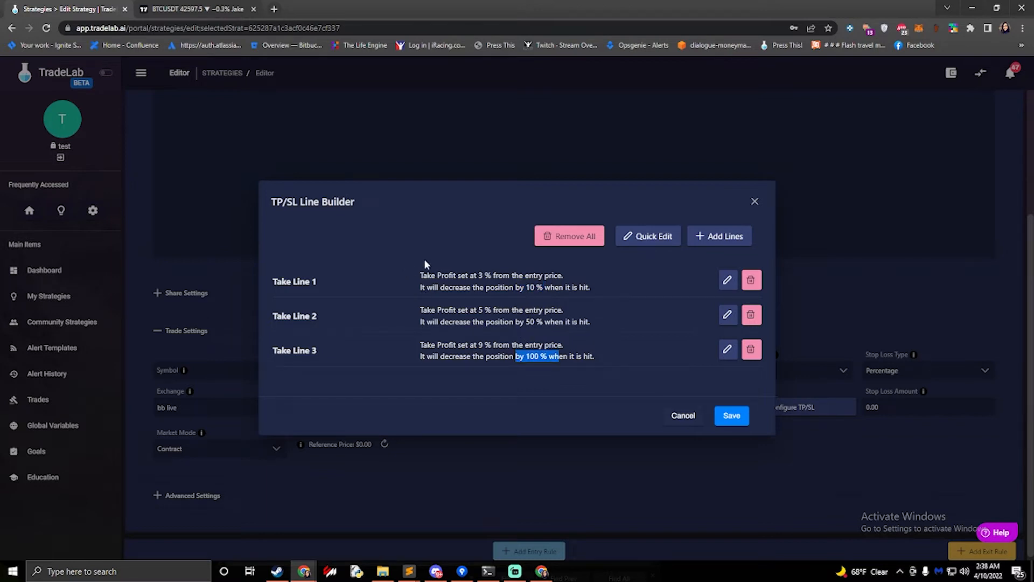
click(720, 237)
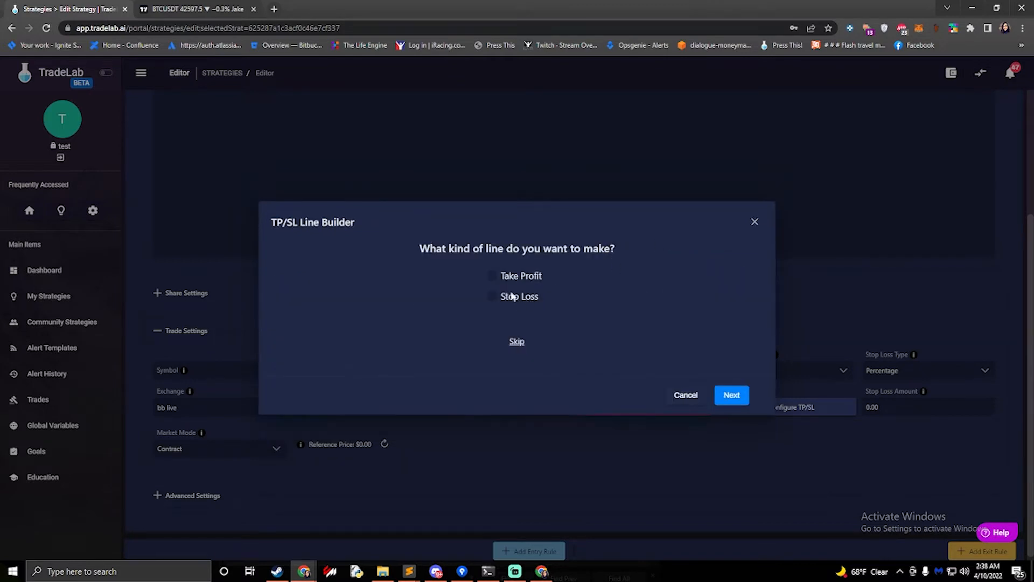
click(493, 297)
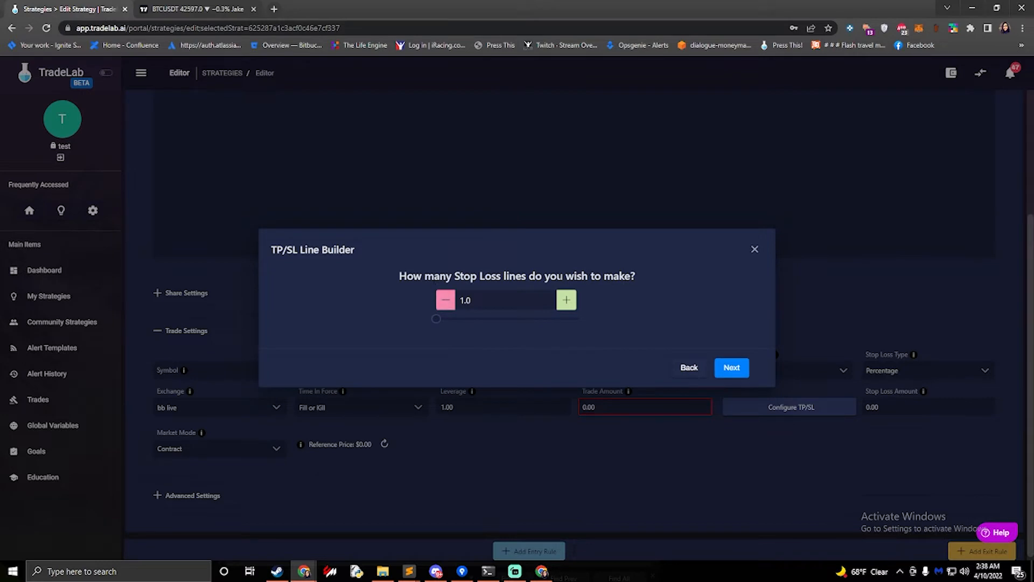
click(739, 377)
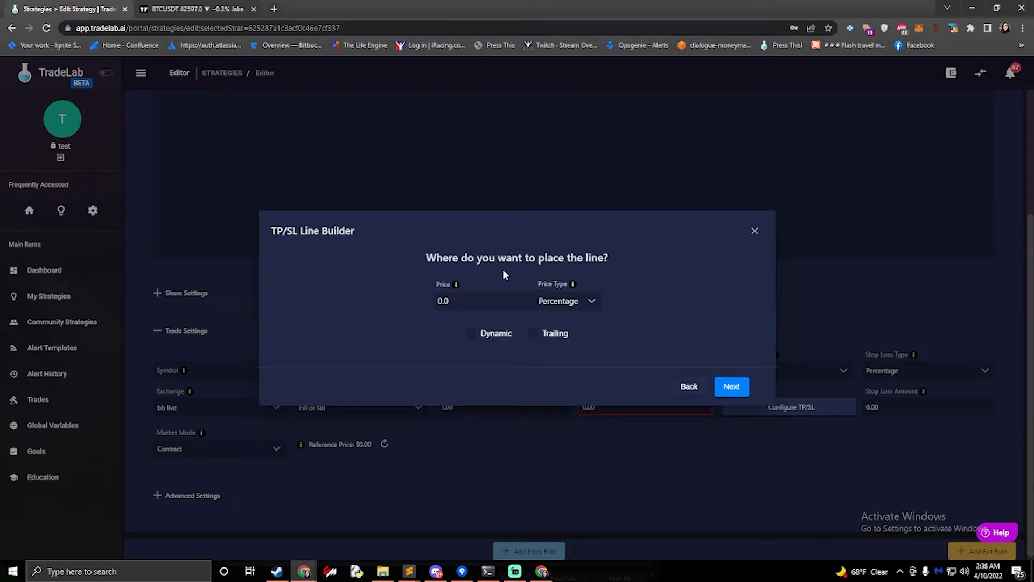
Place the stop loss line at 4.0 percent from the entry price
key(Tab)
text(4.0)
drag(457, 301, 429, 300)
click(387, 296)
click(732, 387)
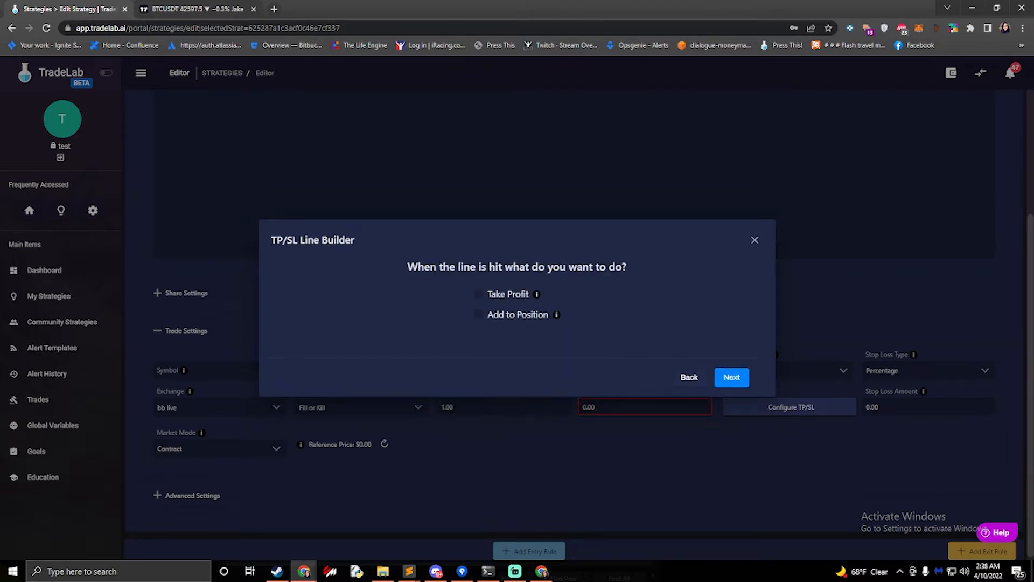
Make the stop line take profit with an amount of 100 % of Position
click(483, 297)
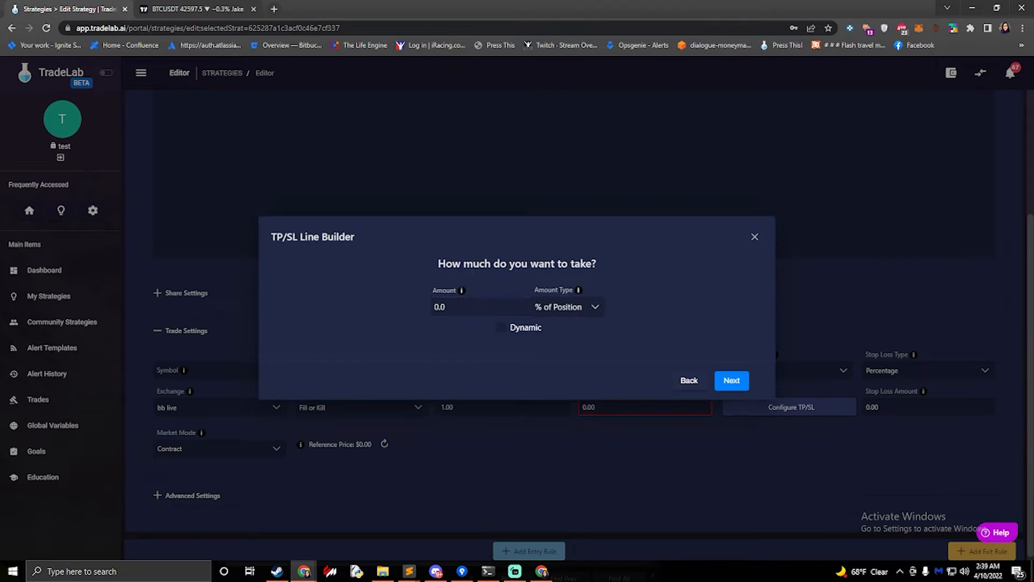
drag(456, 308, 363, 306)
text(100)
click(730, 379)
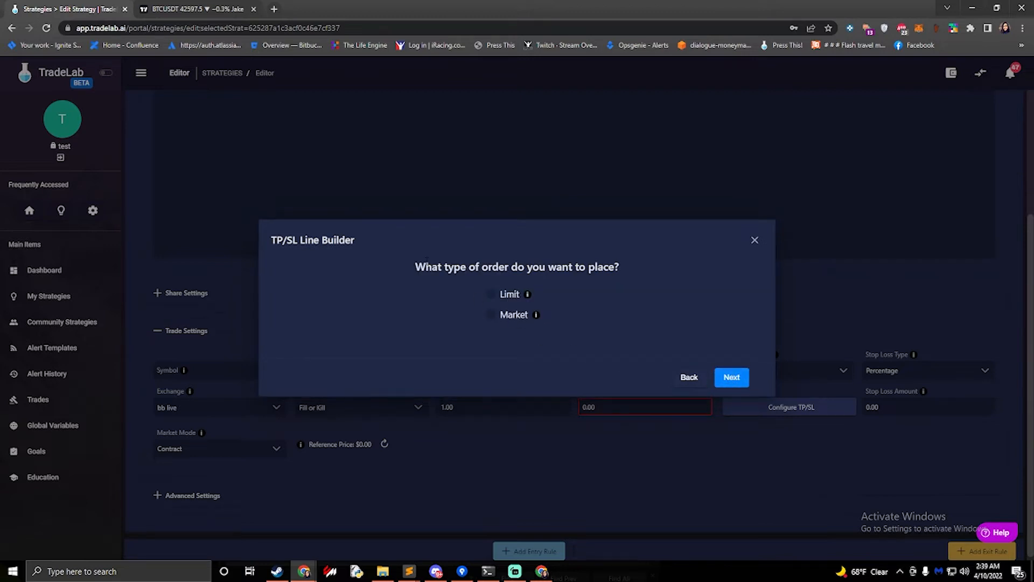
Choose Market as the order type and finish the line with the name Stop Line
click(490, 316)
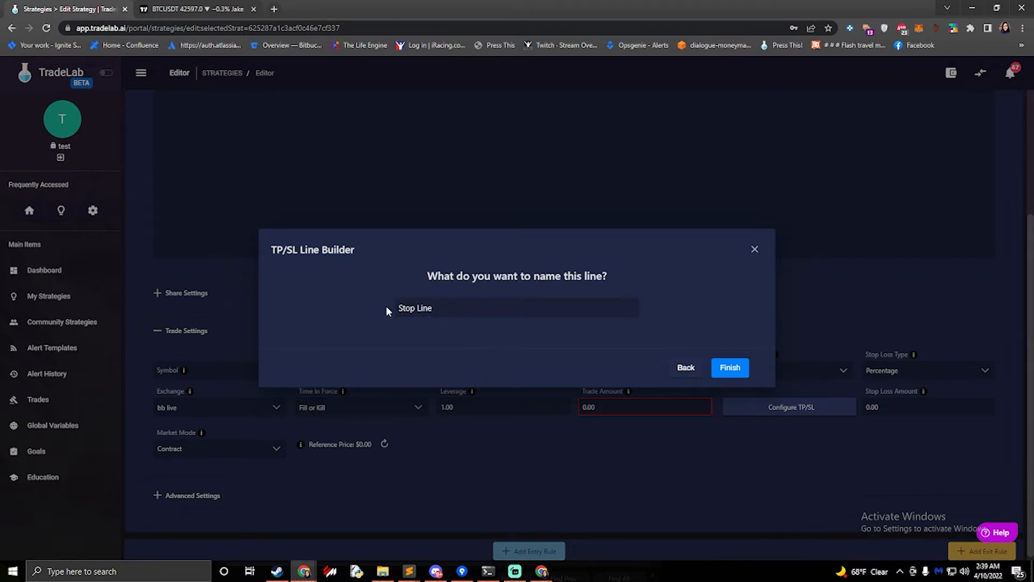
key(Tab)
click(499, 338)
click(728, 368)
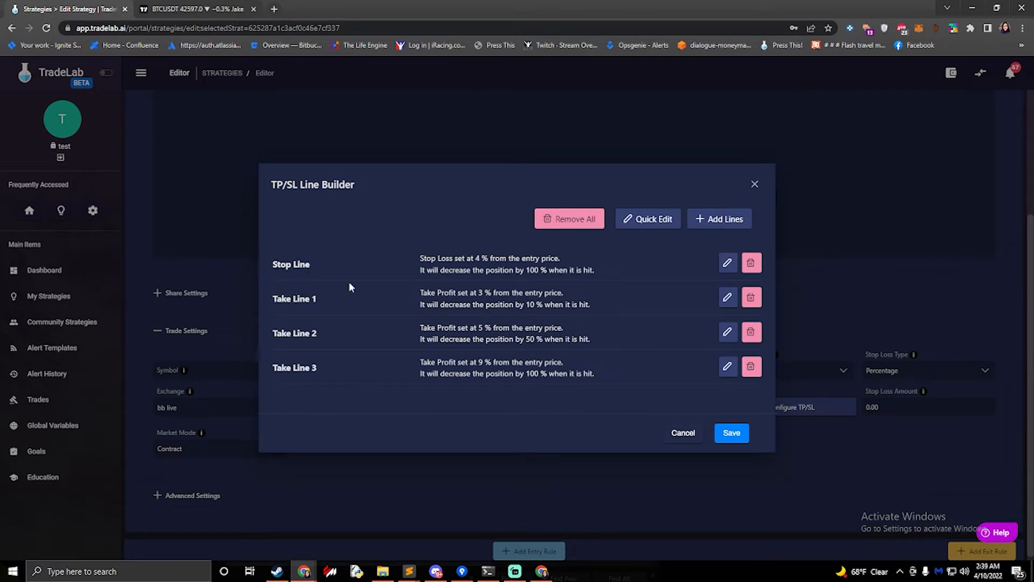
Save the TP/SL lines
drag(467, 258, 548, 270)
click(618, 275)
click(728, 434)
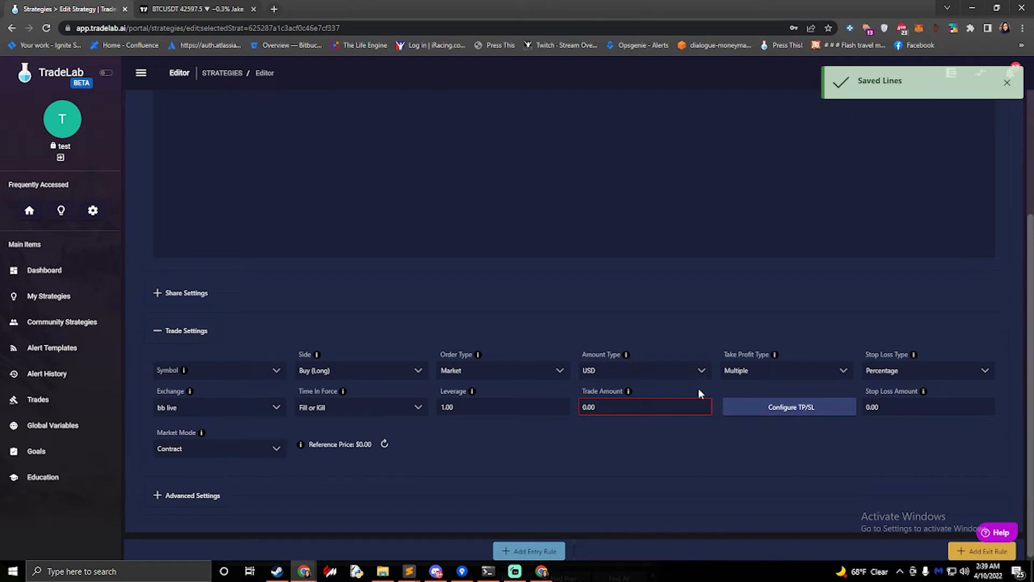
Set the strategy's Stop Loss Type to Multiple
click(754, 408)
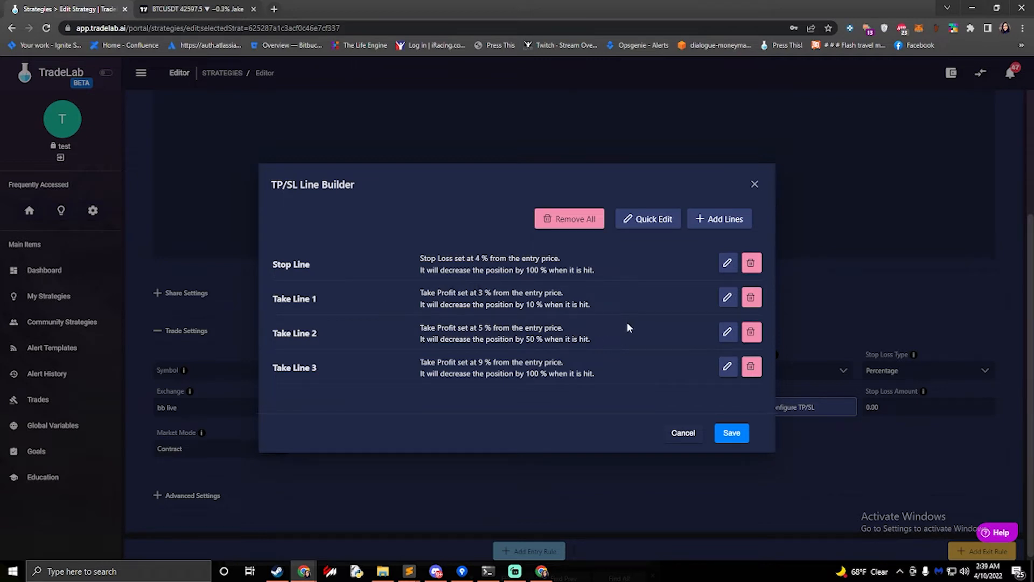
click(754, 184)
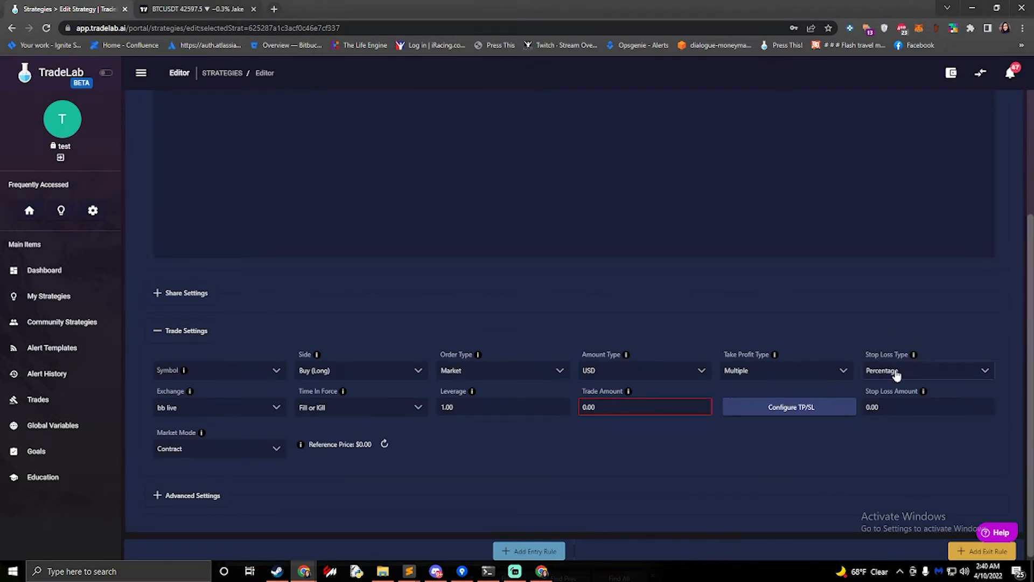
click(895, 407)
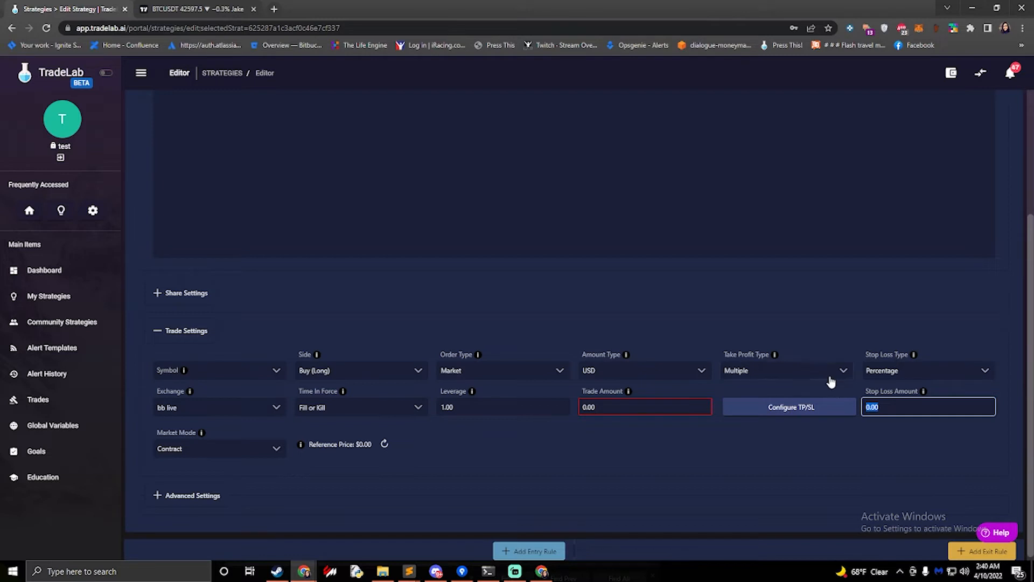
click(910, 376)
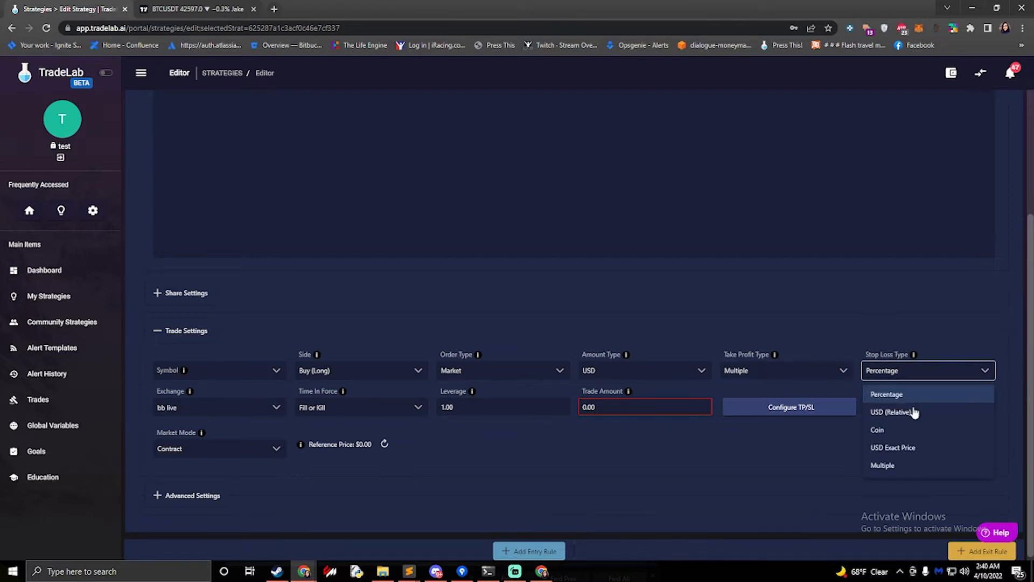
click(897, 467)
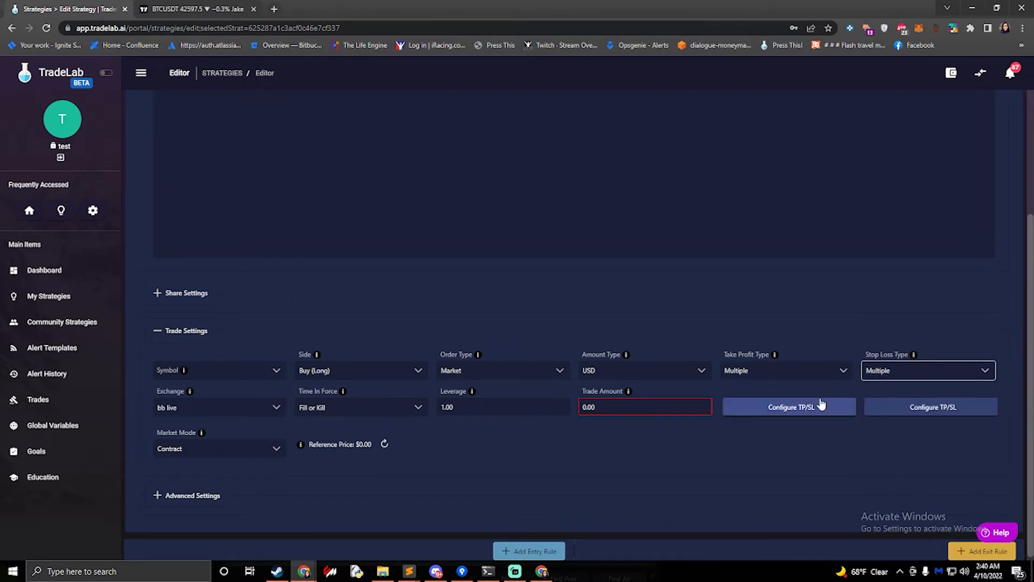
Open the stop-loss and take-profit line builders to compare their lines
click(910, 406)
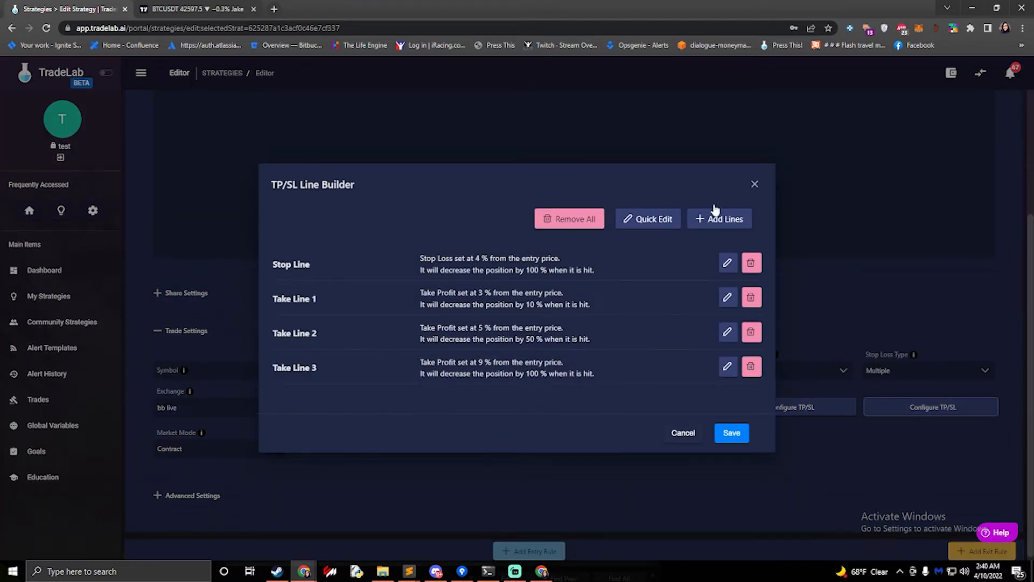
click(754, 183)
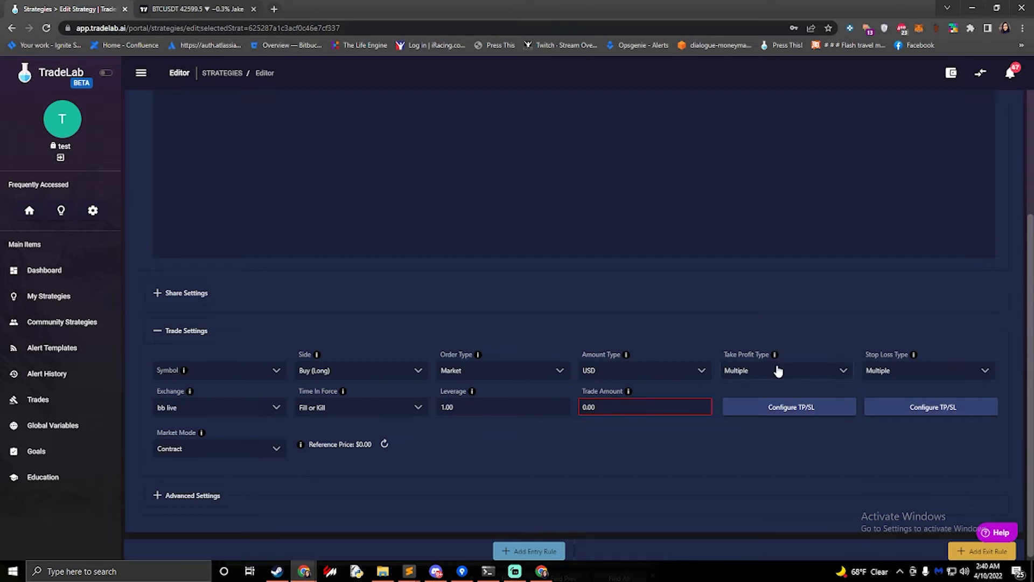
click(768, 411)
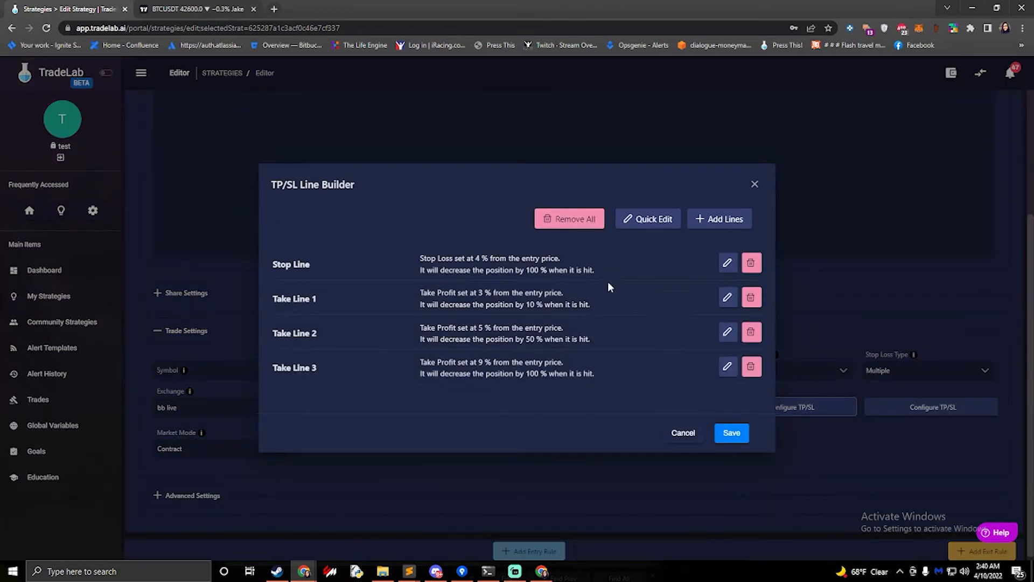
click(569, 225)
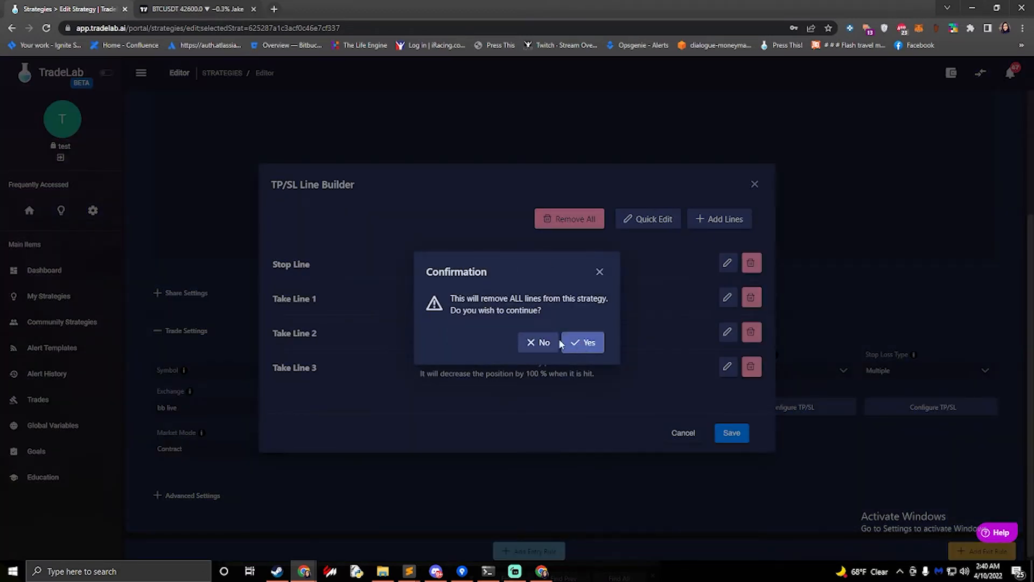
click(582, 344)
click(542, 345)
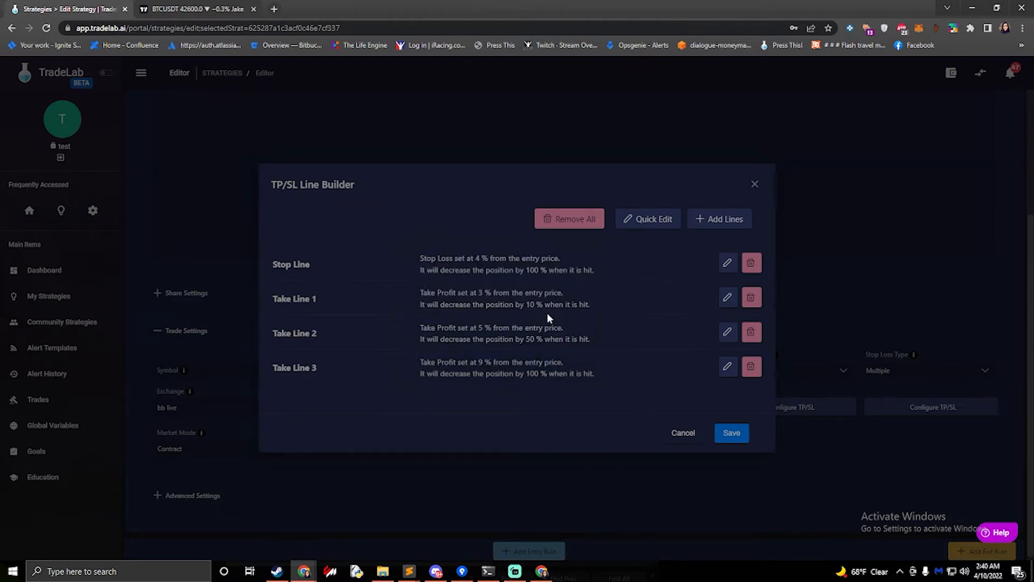
Step through the lines in Quick Edit and the stop line's edit wizard without changing them
click(646, 221)
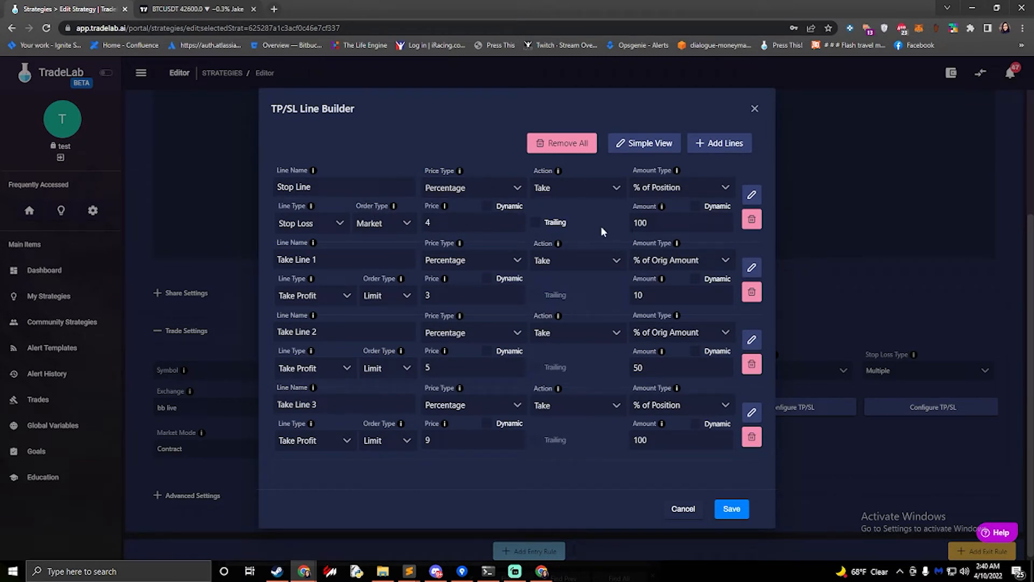
click(644, 144)
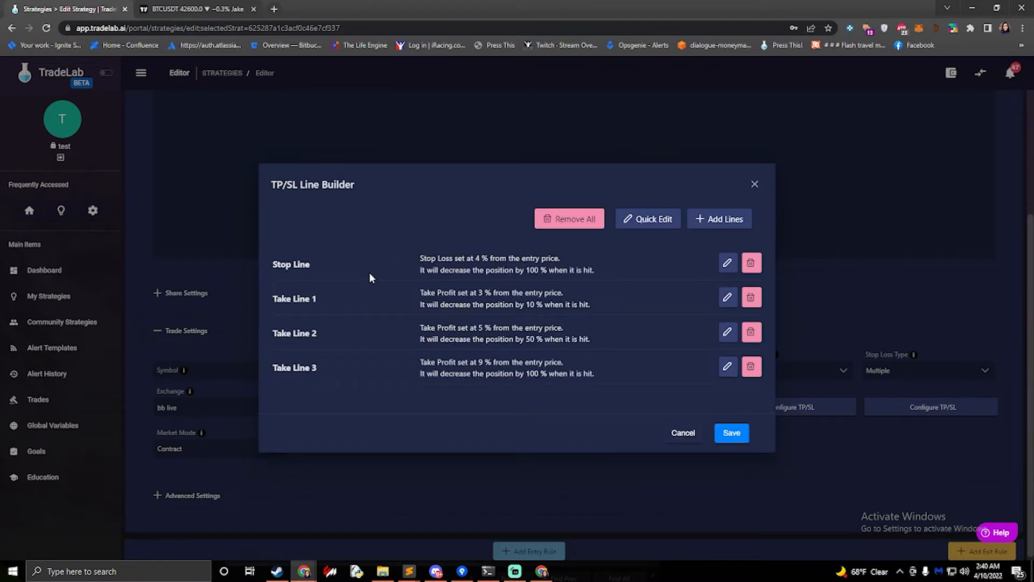
click(729, 265)
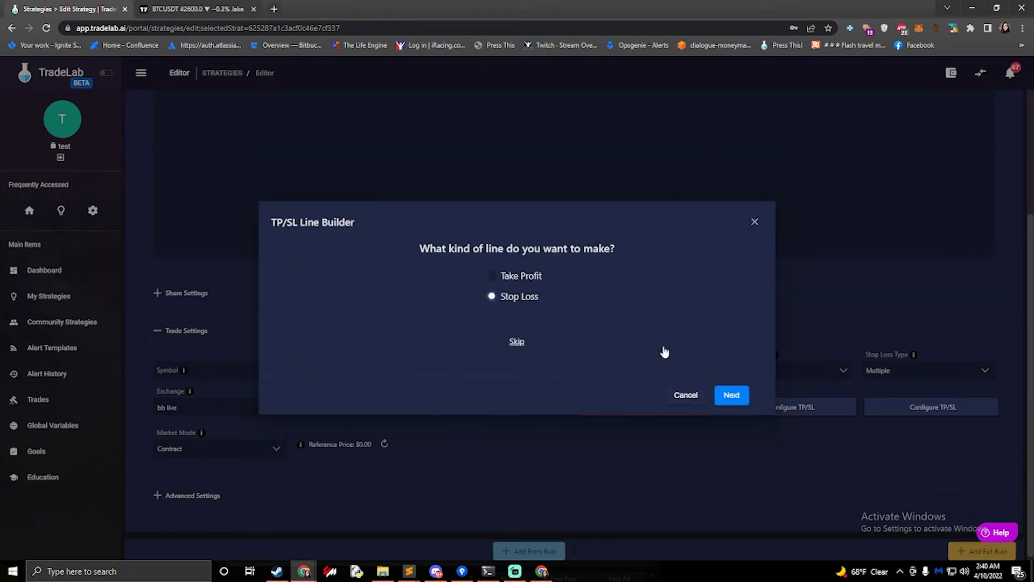
click(739, 394)
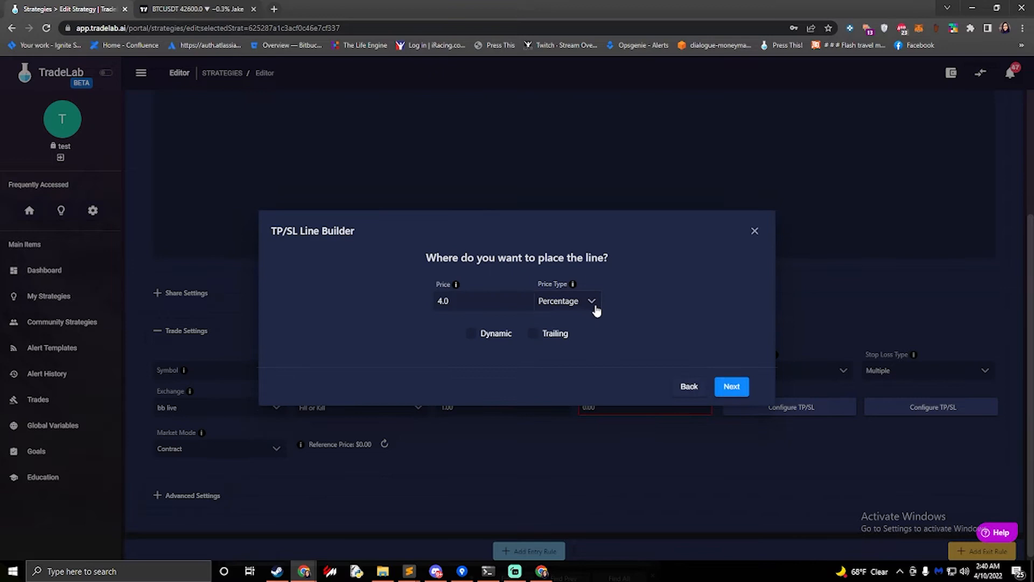
click(738, 388)
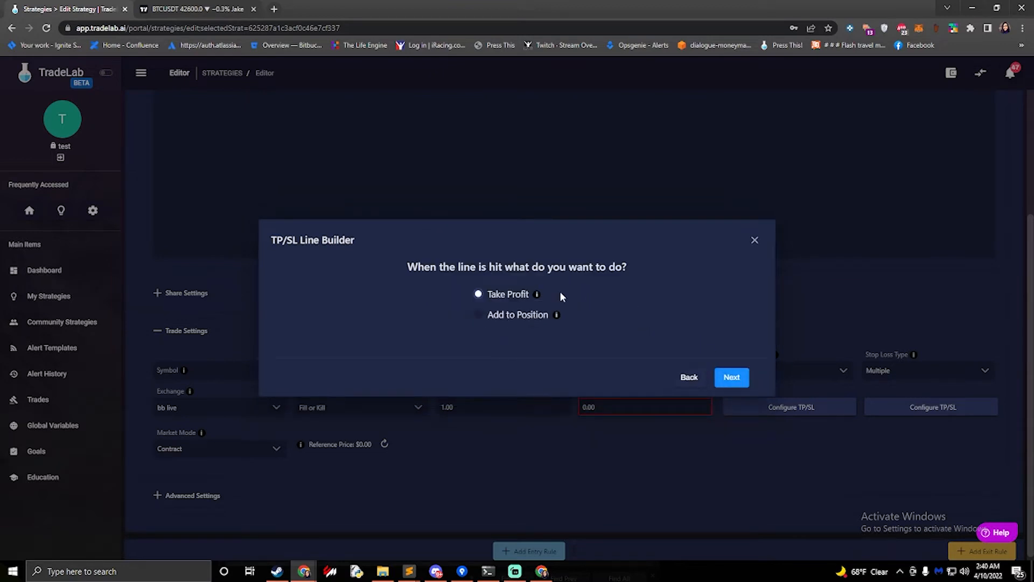
click(734, 380)
click(731, 387)
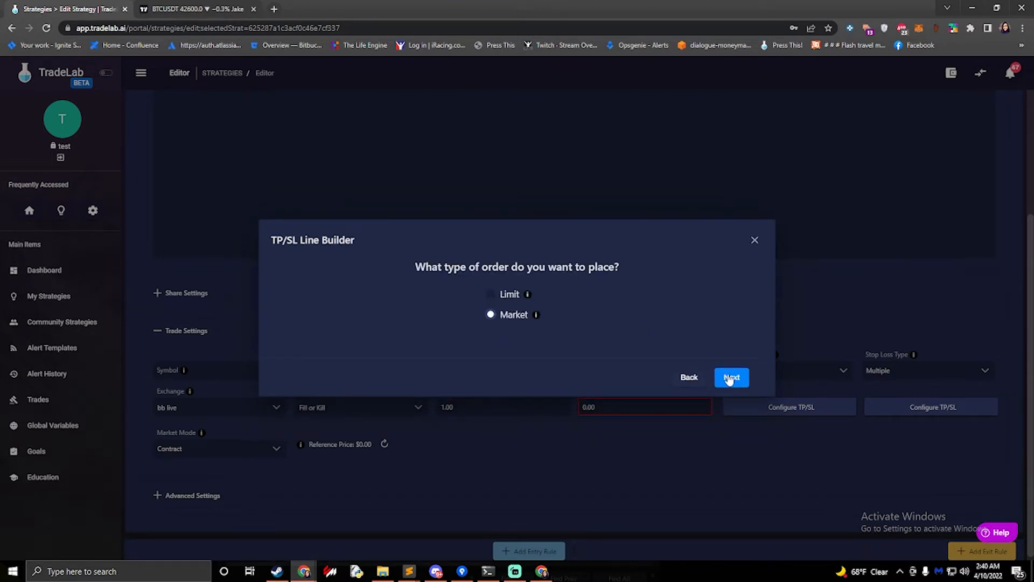
click(731, 378)
click(731, 368)
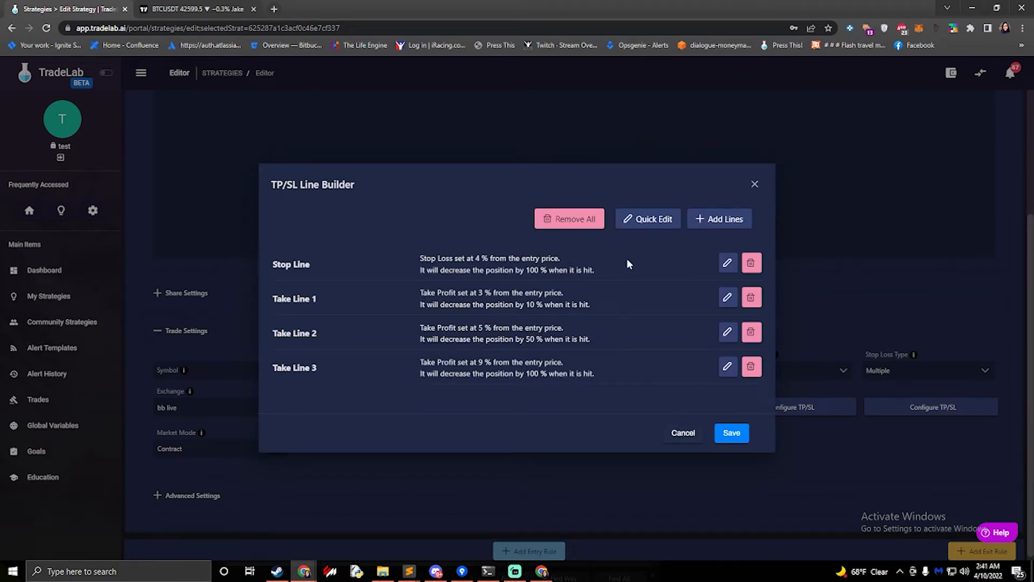
Examine the lines' fields in the Quick Edit view and return to the simple view
click(649, 219)
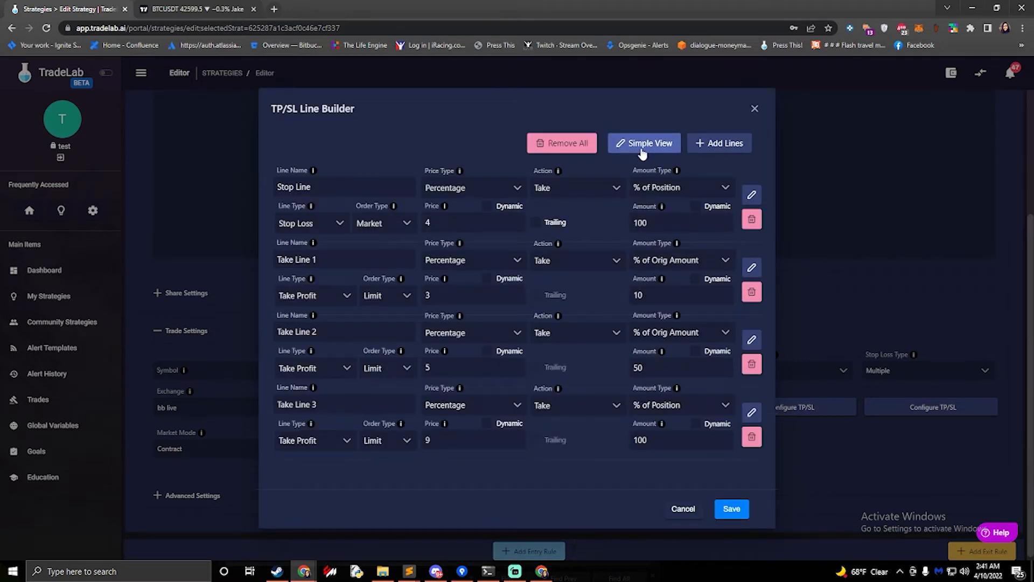
click(335, 190)
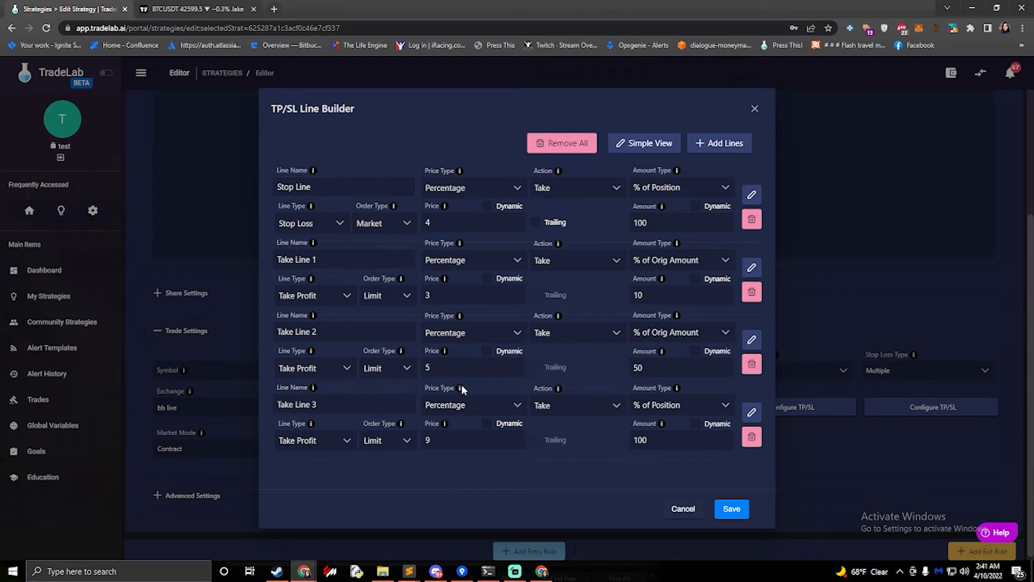
click(539, 413)
click(453, 367)
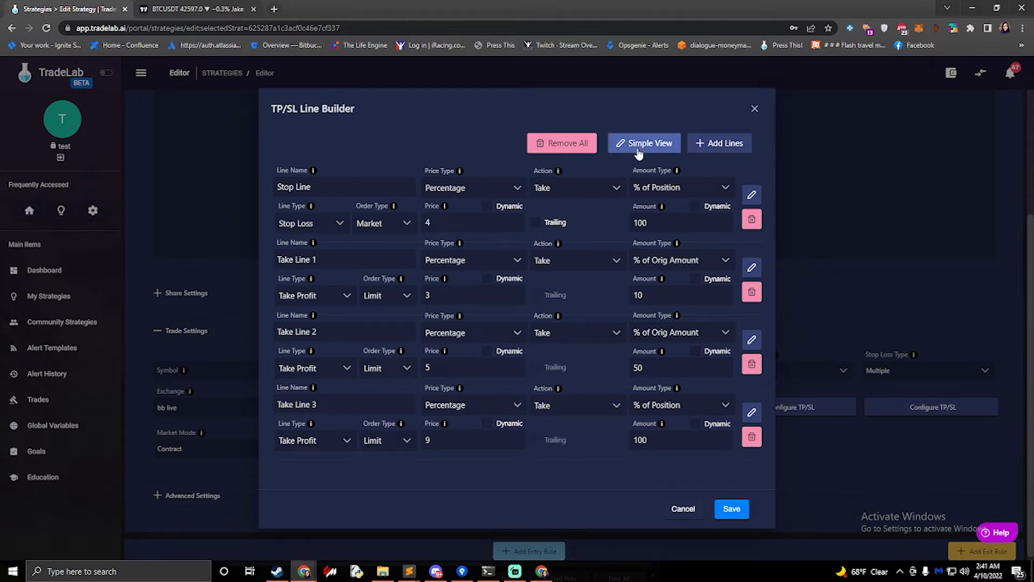
click(621, 147)
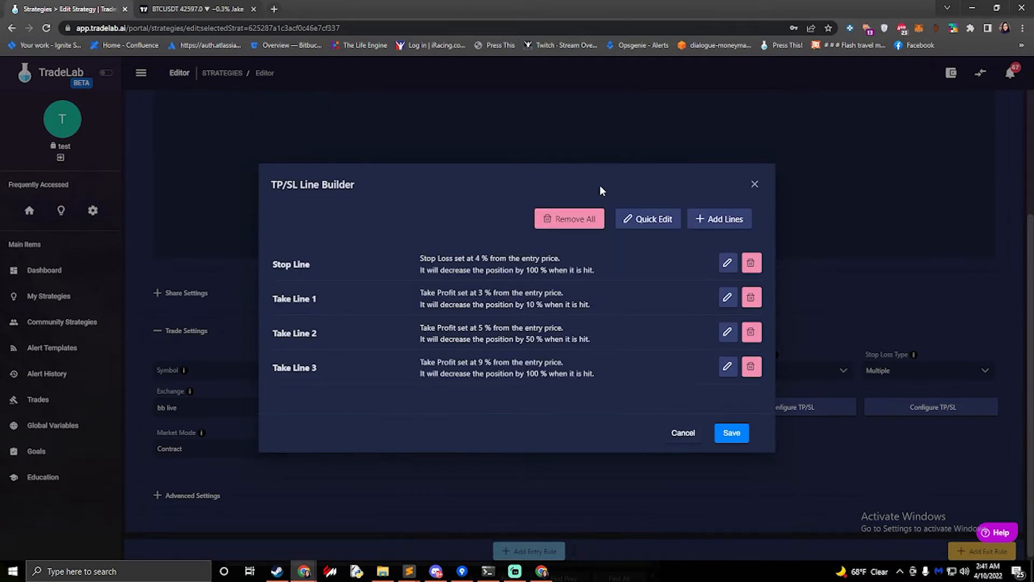
Remove all existing lines from the TP/SL Line Builder and confirm the removal
click(557, 221)
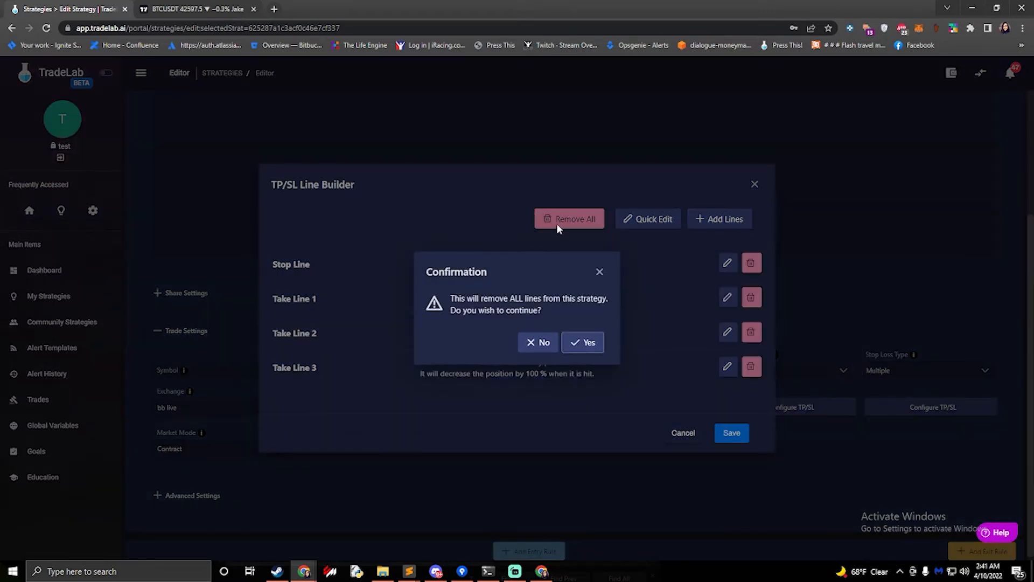
click(581, 349)
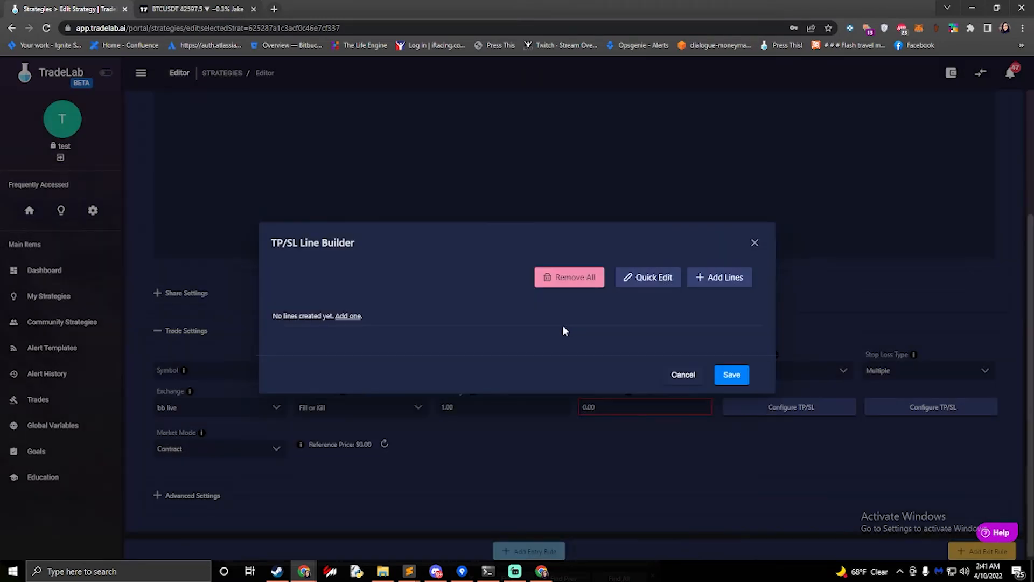
Start adding new lines, choosing Take Profit and setting the number of take-profit lines to 4
click(348, 316)
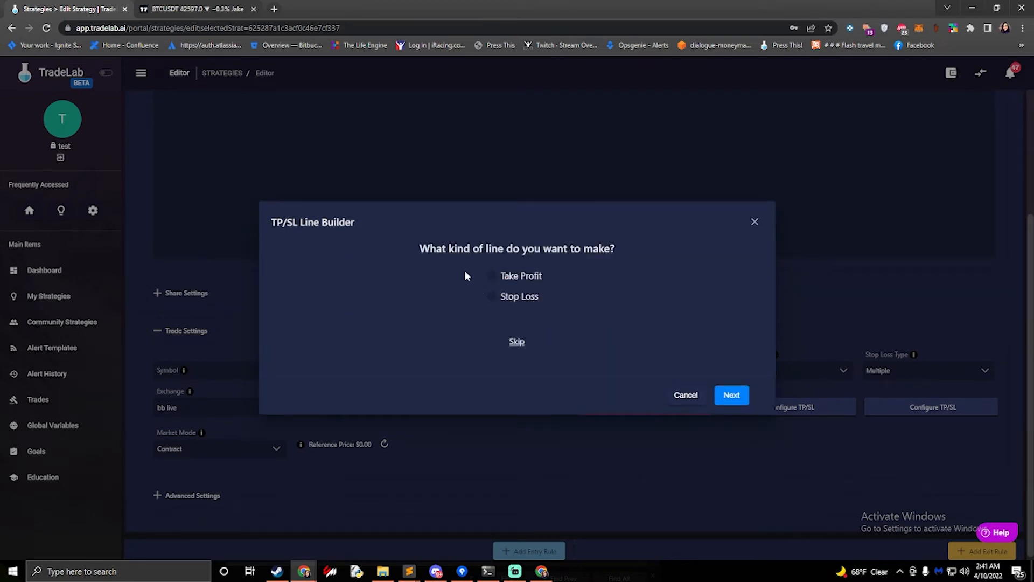
click(492, 277)
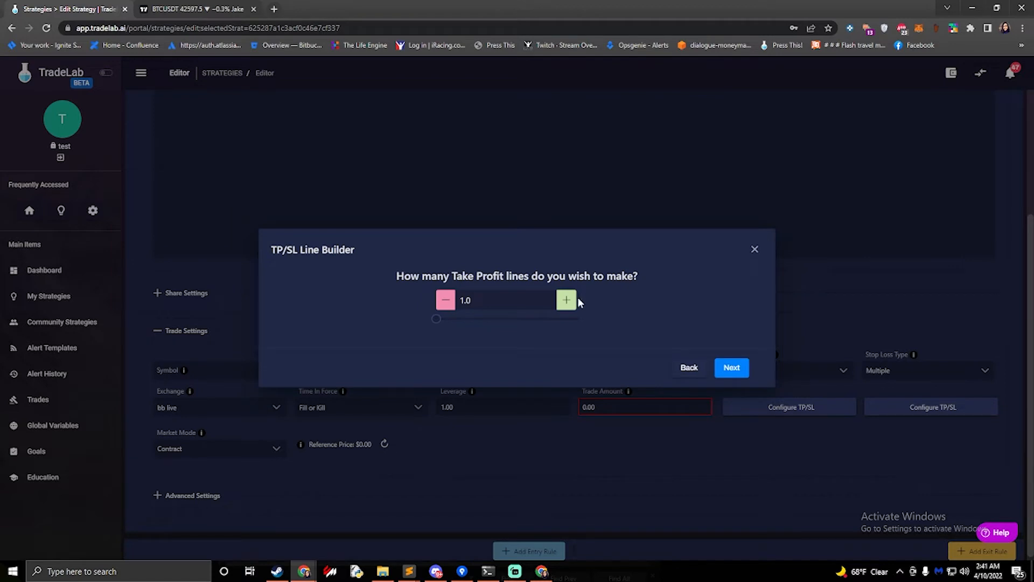
click(566, 300)
click(567, 300)
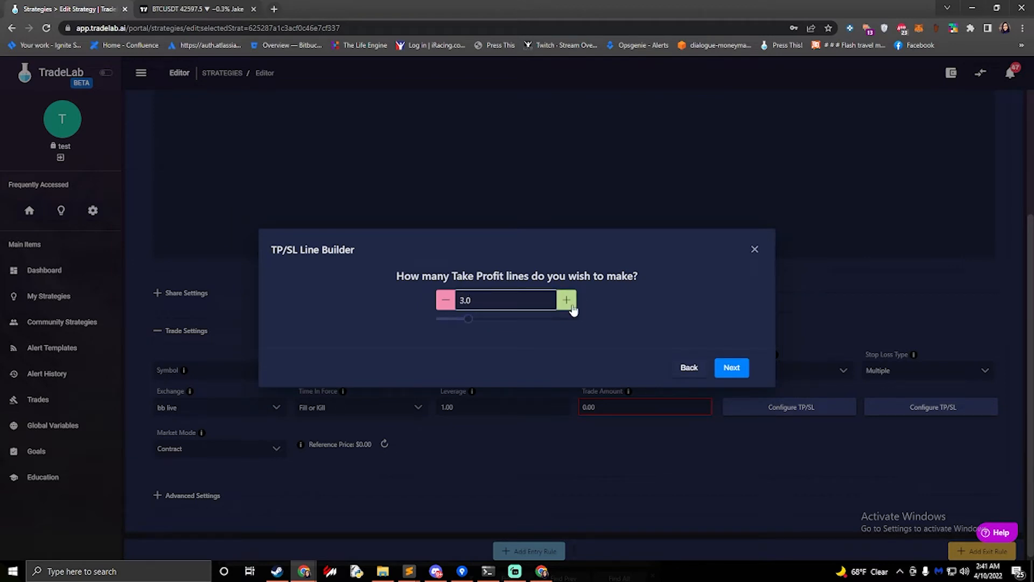
click(572, 306)
click(733, 368)
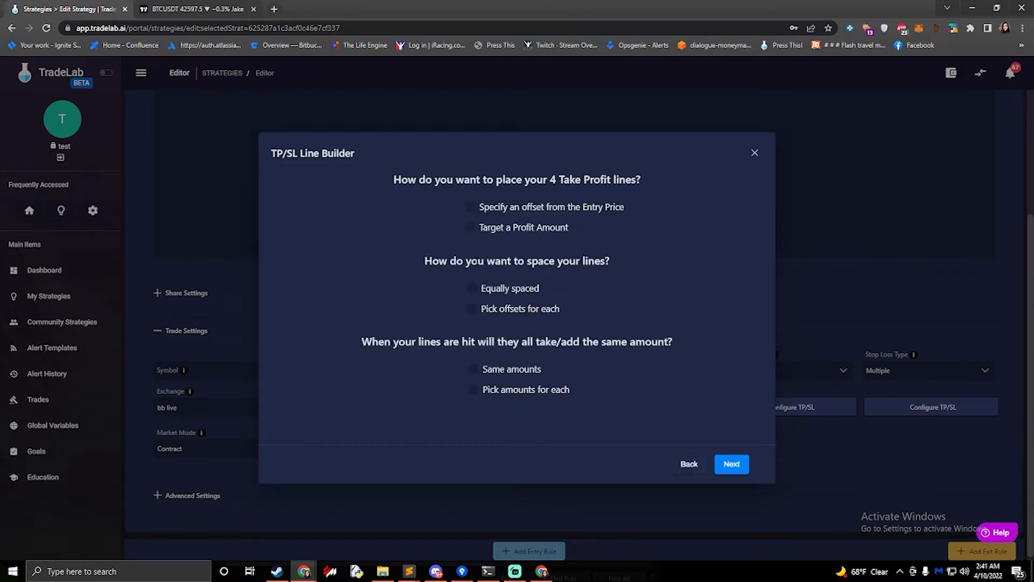
Choose to specify an offset from the entry price, space the lines equally, and use the same amounts
click(470, 207)
click(473, 290)
click(477, 373)
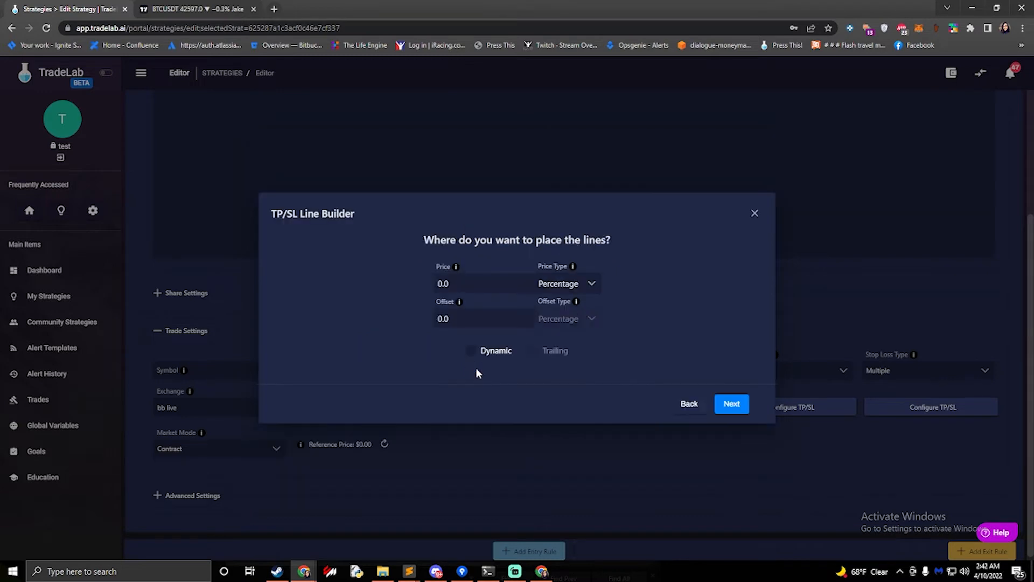
Place the lines at a price of 2.0 percentage with an offset of 0.0 and continue
click(466, 280)
text(2.0)
click(466, 317)
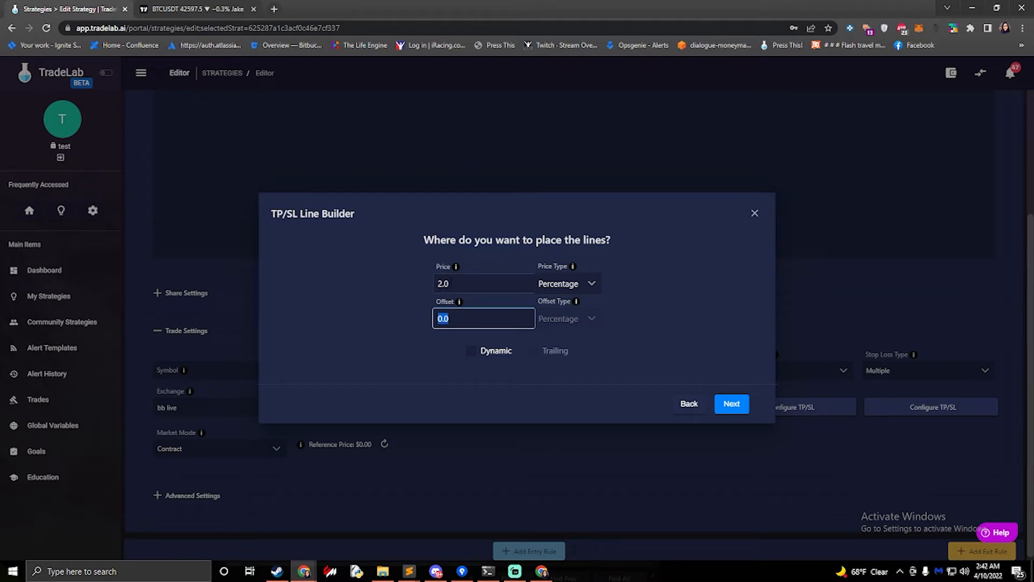
text(2)
key(BackSpace)
key(BackSpace)
key(BackSpace)
click(414, 308)
drag(448, 319, 414, 317)
text(3)
mouse_move(459, 301)
key(shift+Tab)
key(shift+Tab)
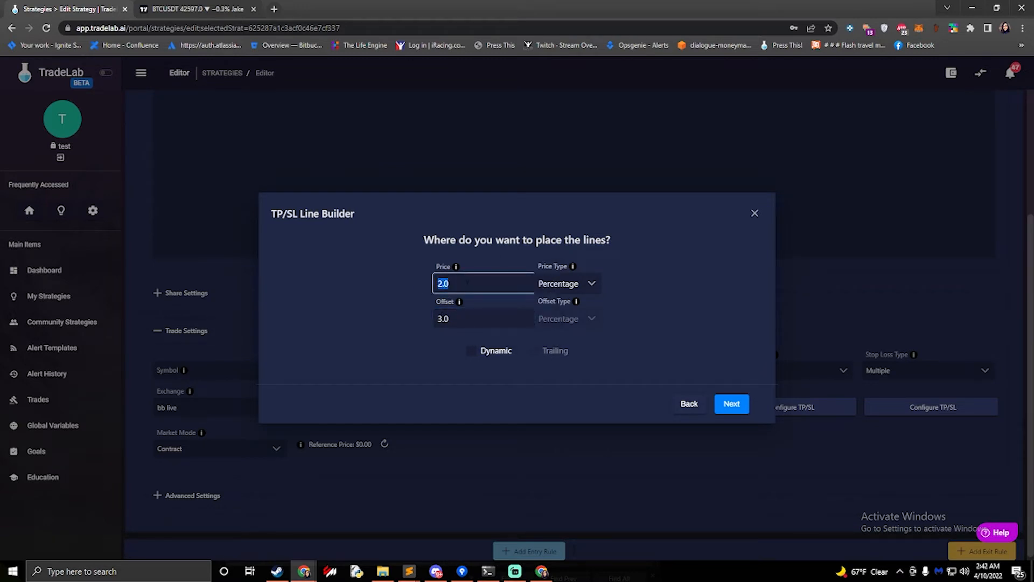
key(Tab)
key(Tab)
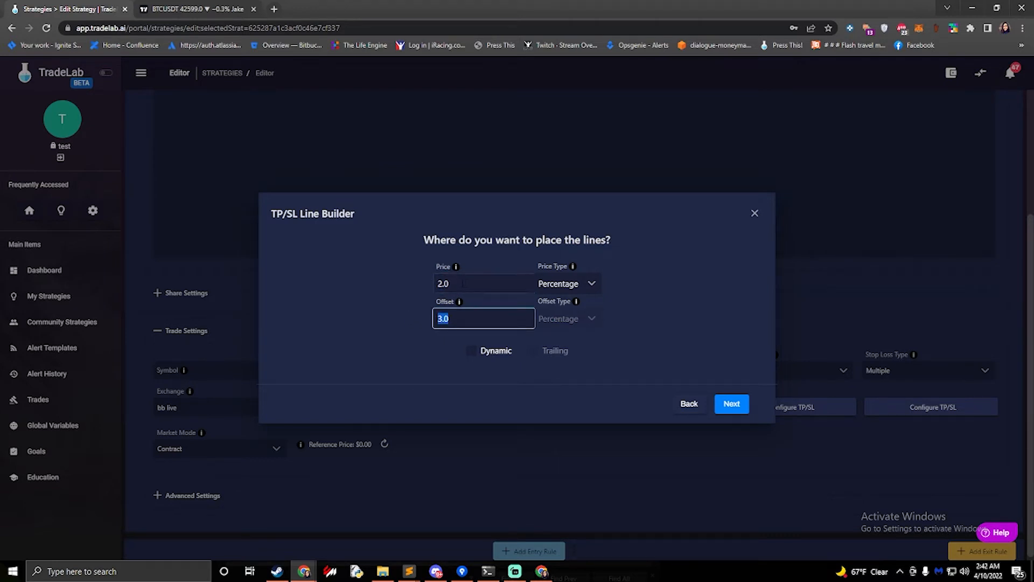
text(0)
click(408, 298)
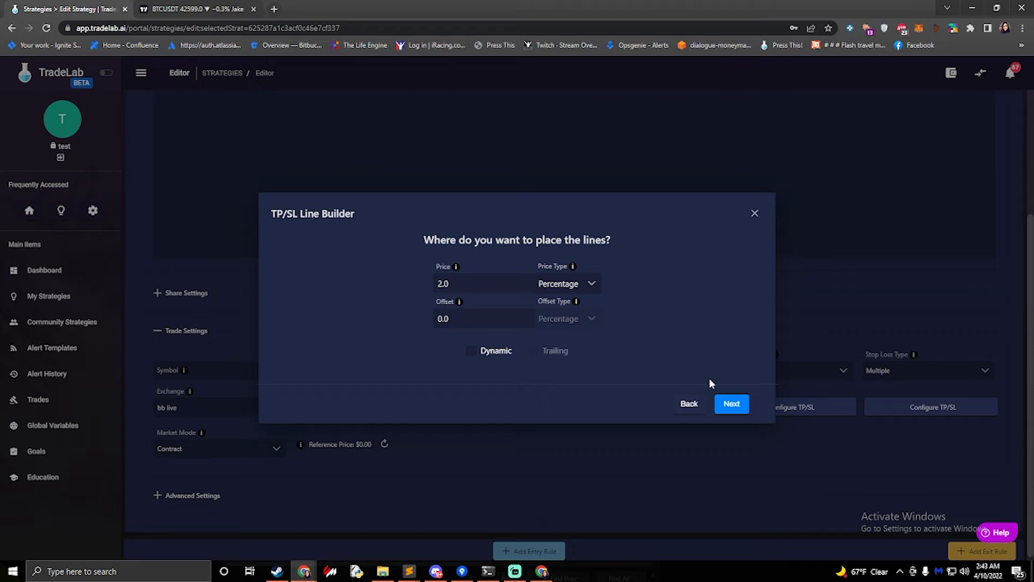
click(728, 405)
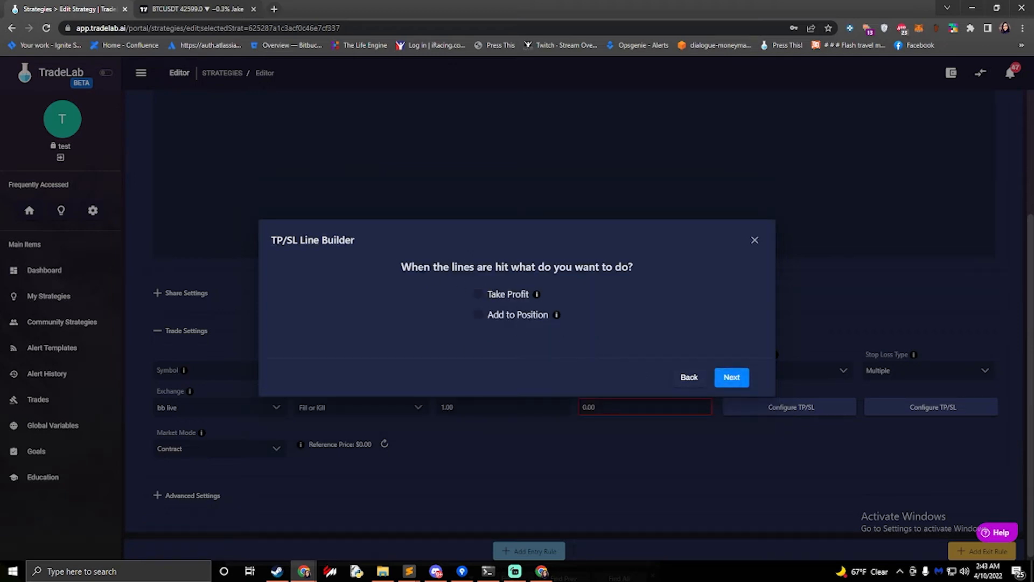
Set the lines to take profit when hit, taking 25 % of Orig Amount each
click(479, 295)
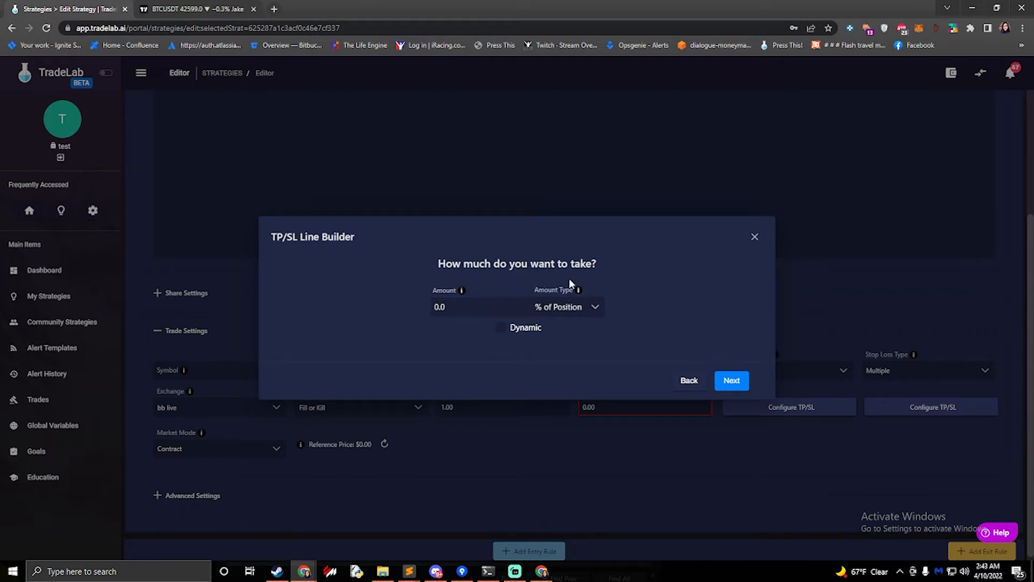
click(574, 311)
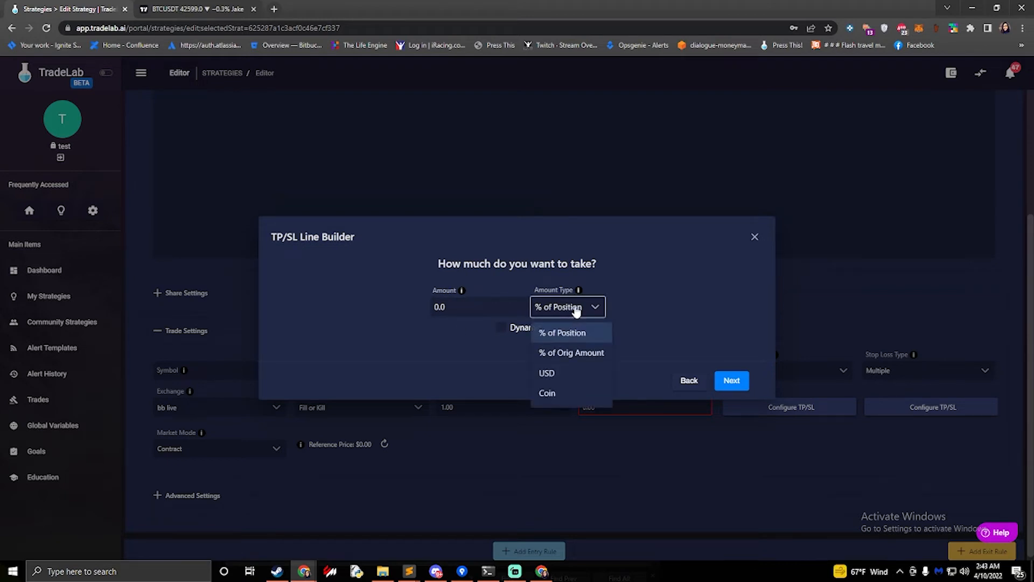
click(567, 353)
drag(452, 309, 393, 309)
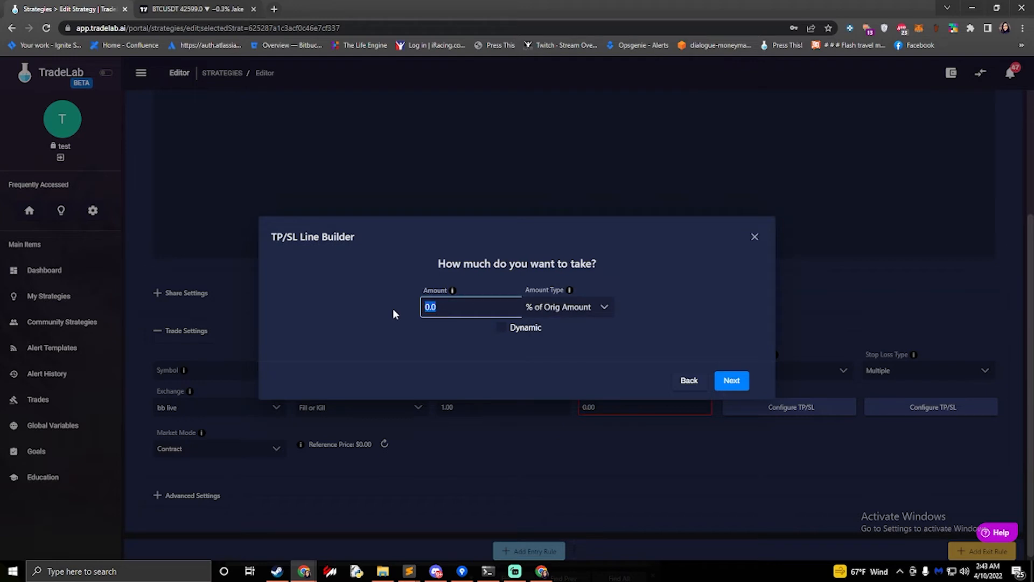
text(50)
key(BackSpace)
key(BackSpace)
text(5052.05)
click(386, 301)
click(731, 380)
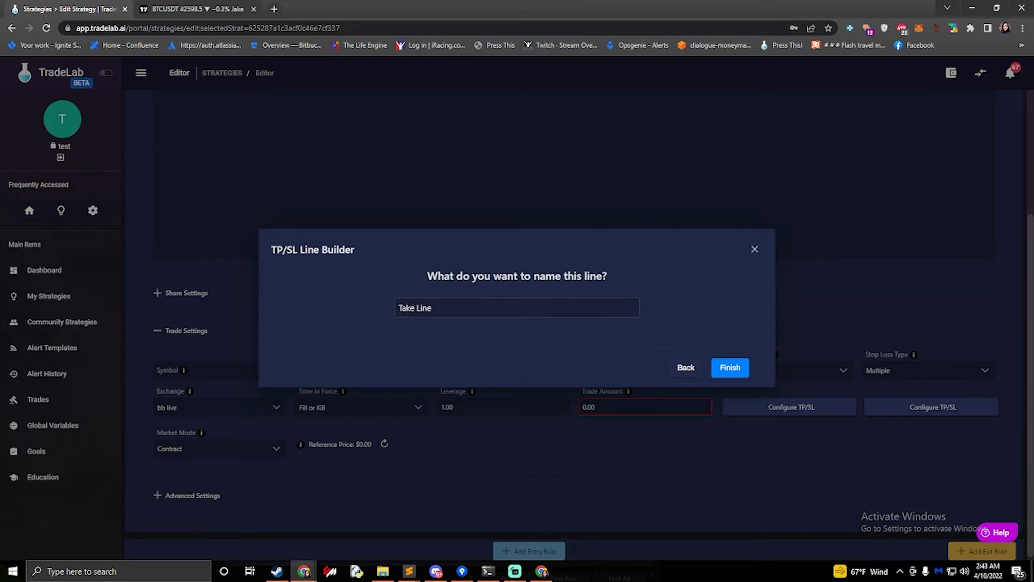
Finish the wizard with the line name Take Line and review the four generated take-profit lines
click(730, 368)
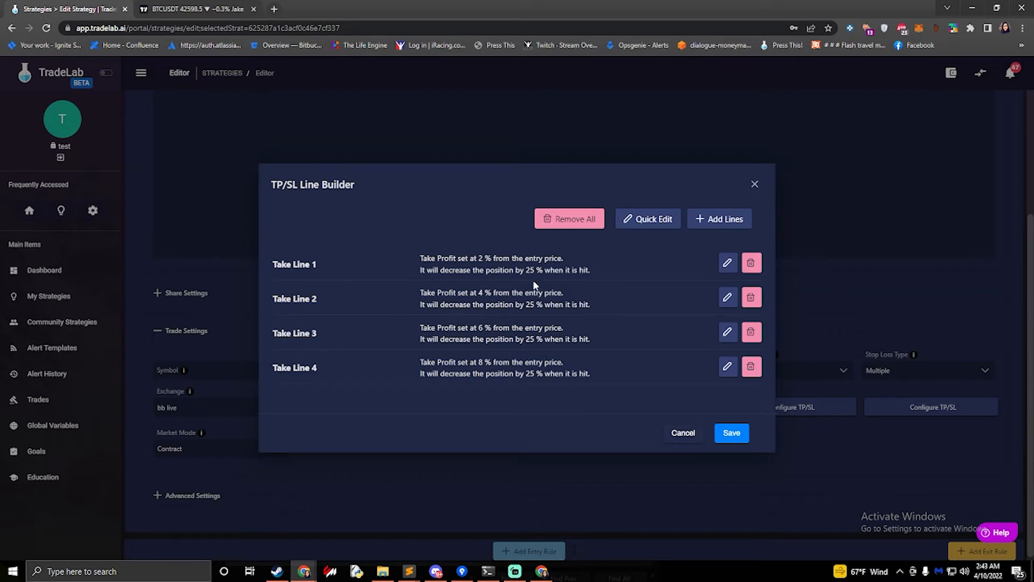
drag(517, 271, 556, 271)
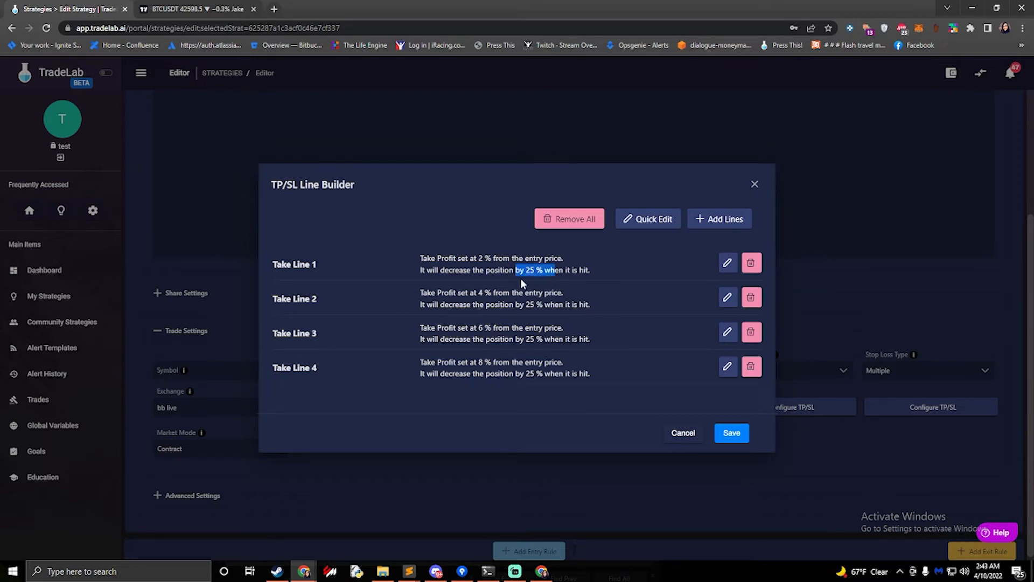
click(614, 300)
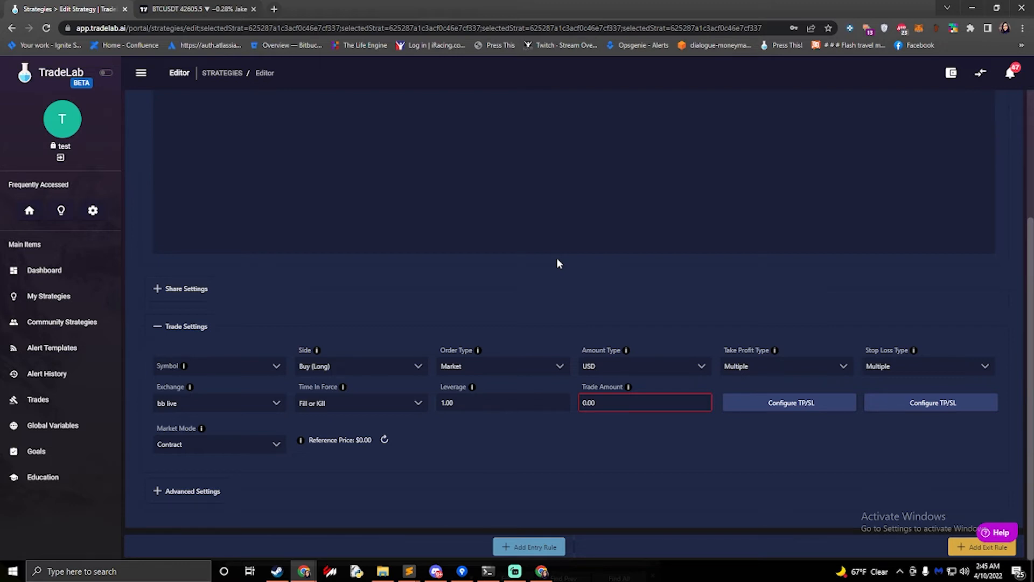
Create and save a new strategy alert named Test Alert using the Default Alert Template
scroll(557, 263, up, 3)
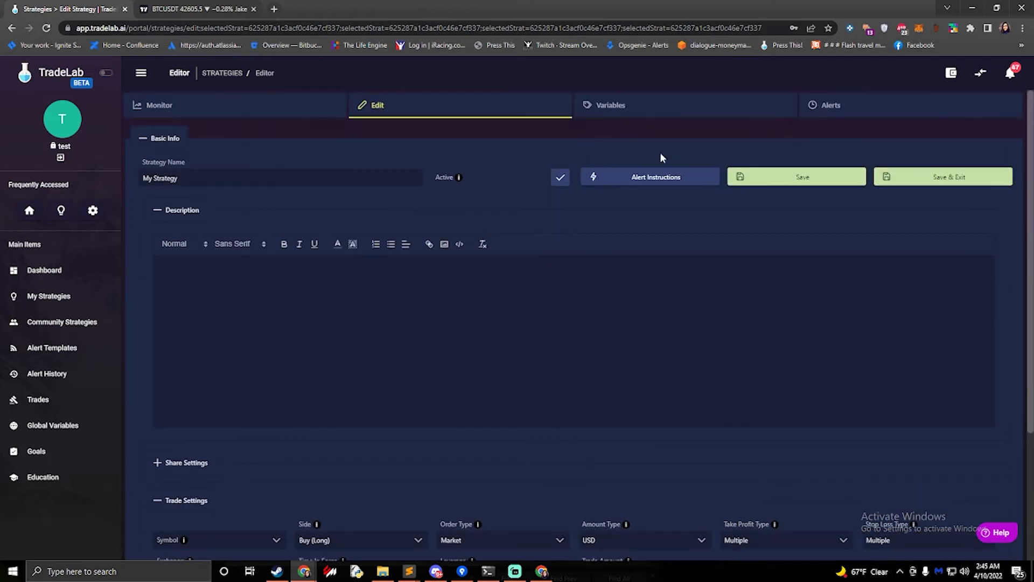
click(847, 111)
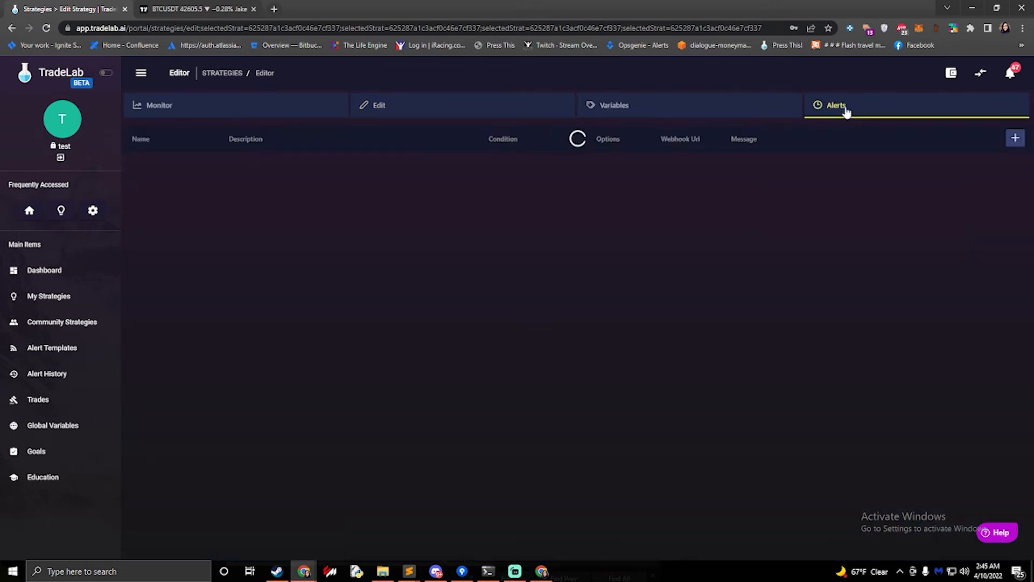
click(1015, 140)
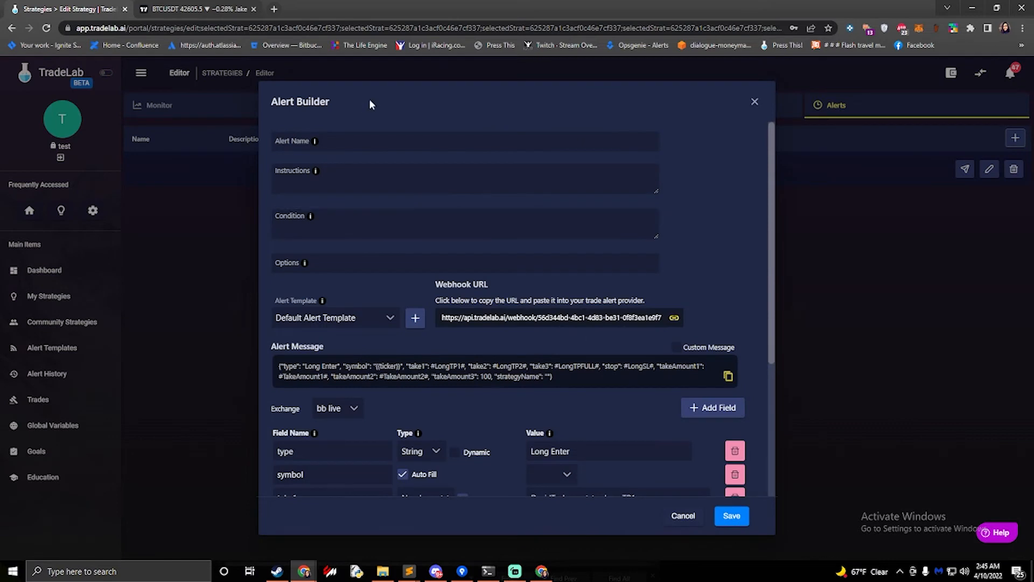
click(378, 129)
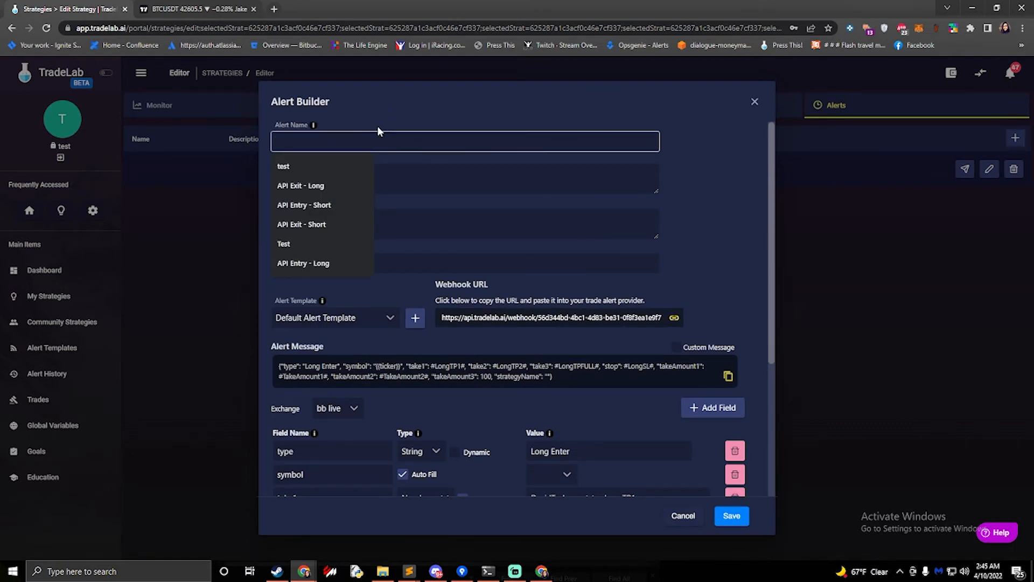
text(Test Alert)
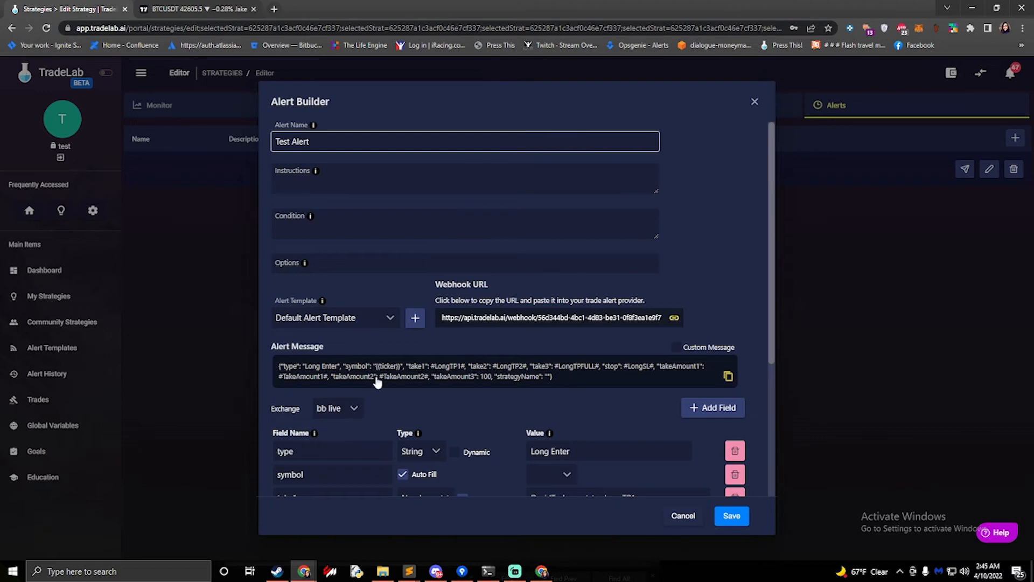
scroll(518, 310, down, 4)
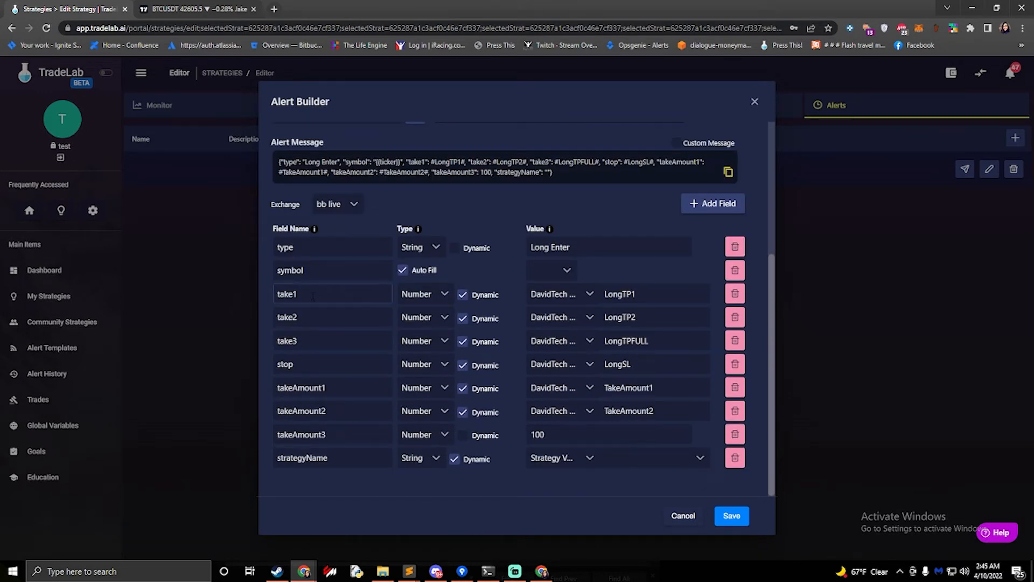
double_click(302, 294)
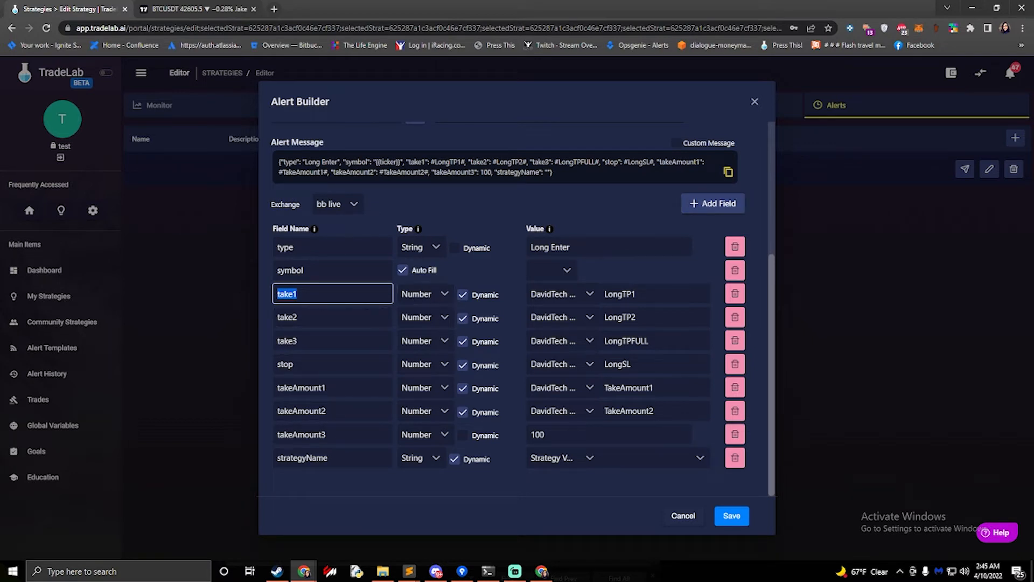
click(731, 516)
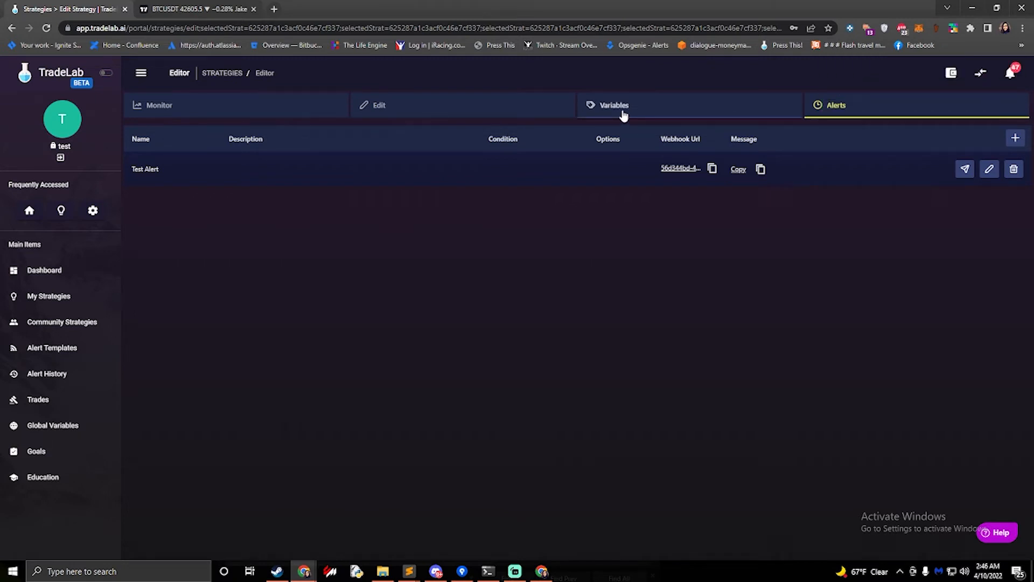
Add three new empty variable rows to the strategy's variables
click(623, 115)
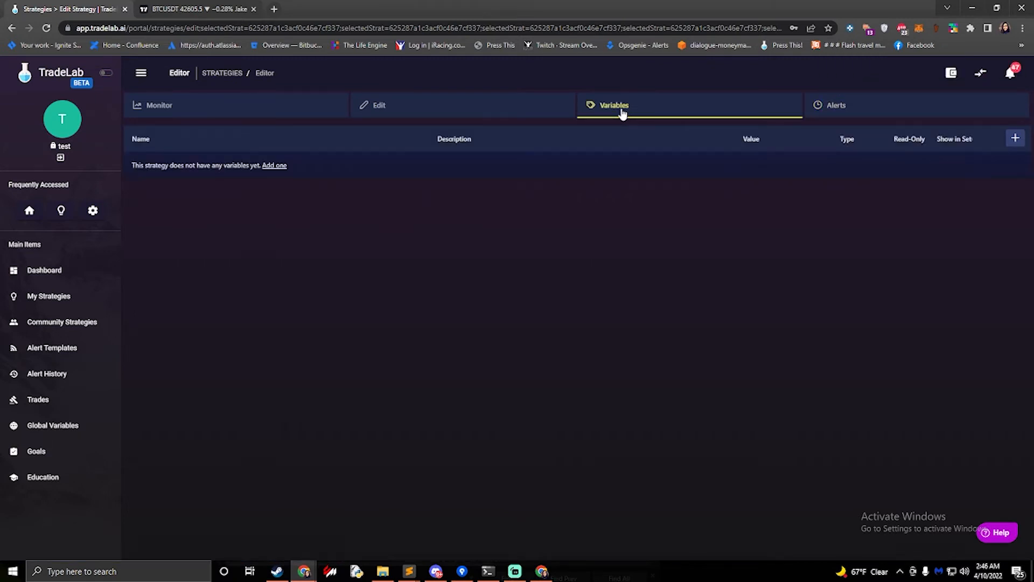
click(1015, 137)
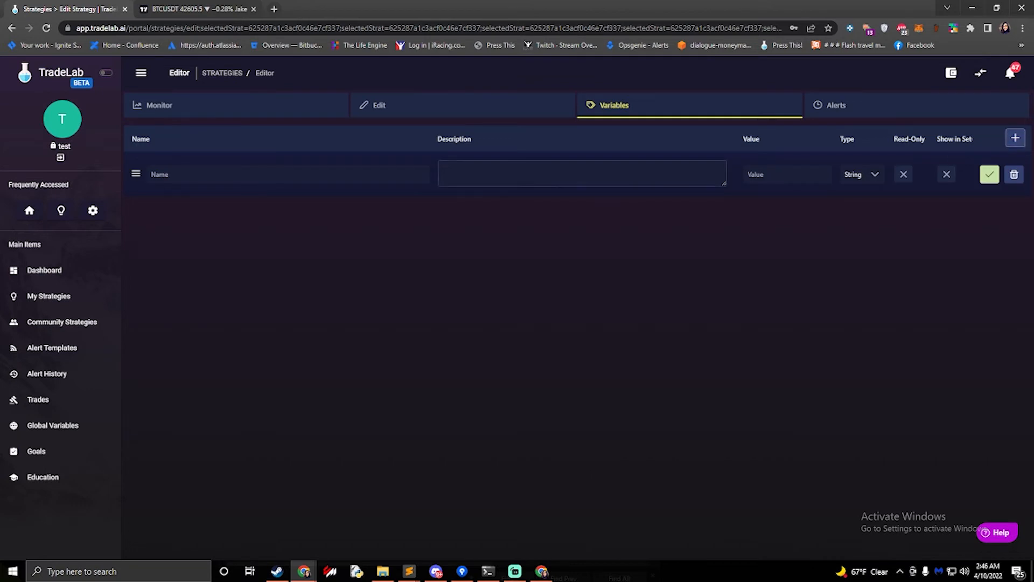
click(1016, 138)
click(1016, 138)
Name the first variable Take Profit 1 and move on to the second variable's name
click(375, 174)
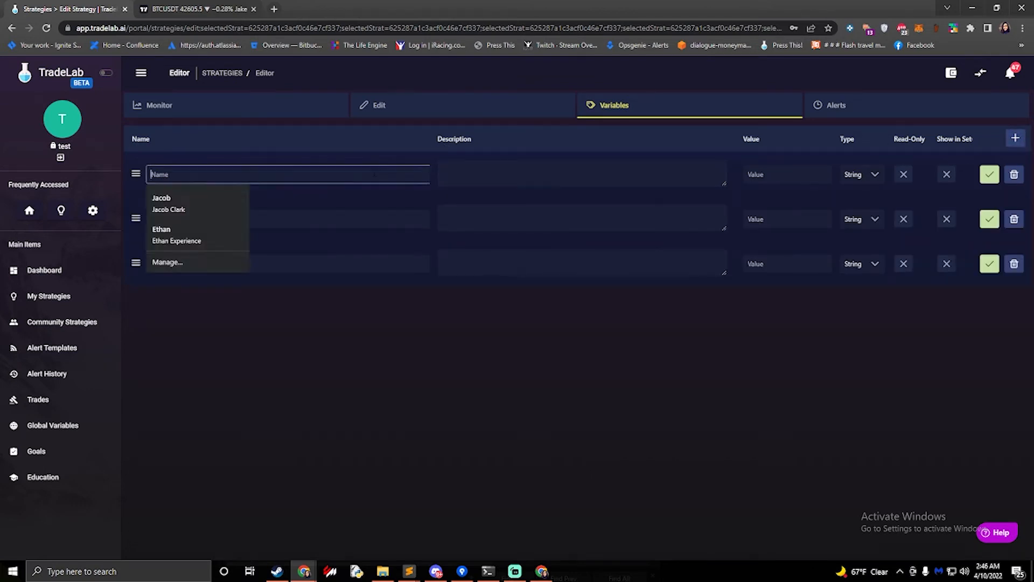
text(Take P)
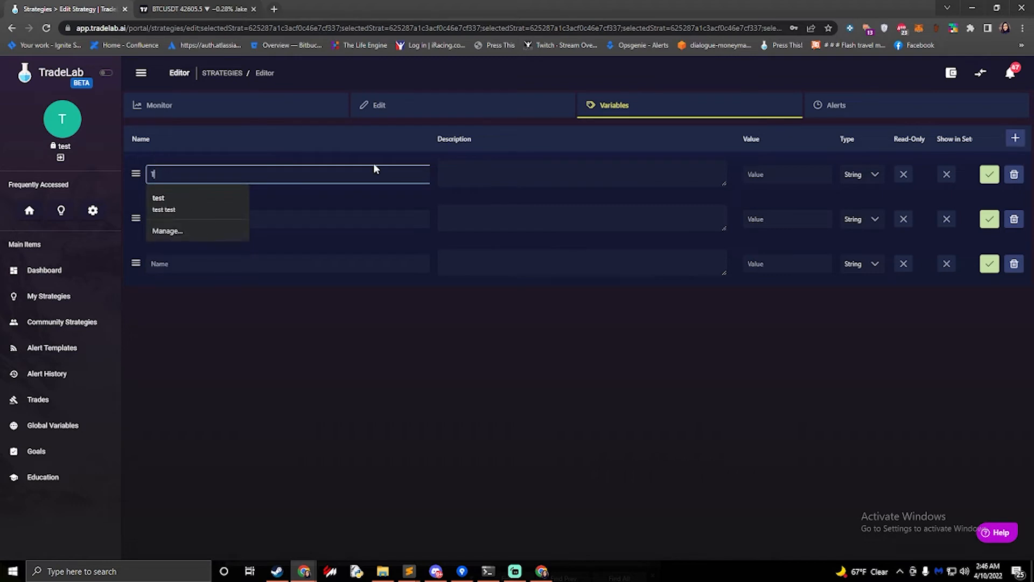
text(rofit)
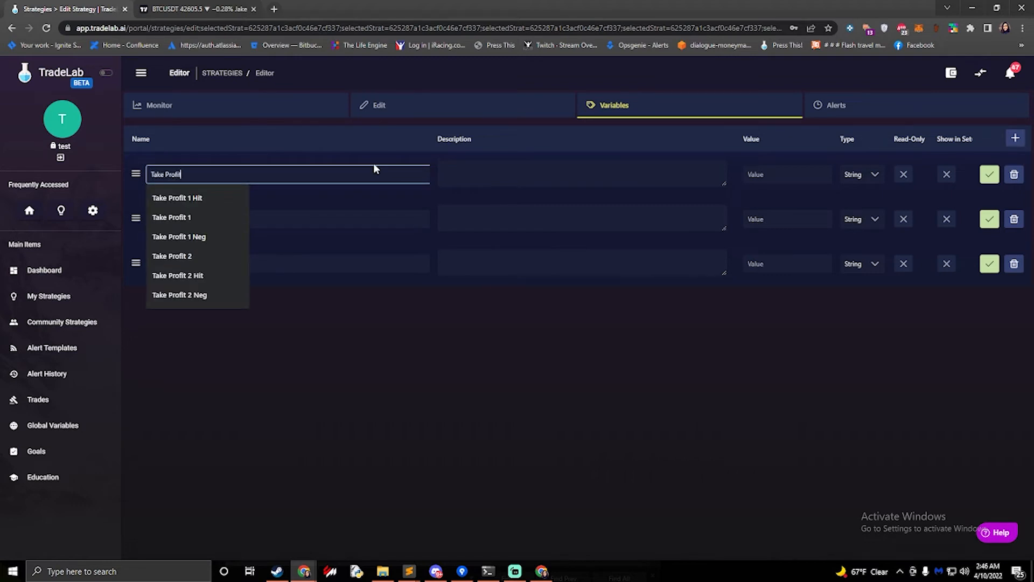
text( 1)
click(336, 219)
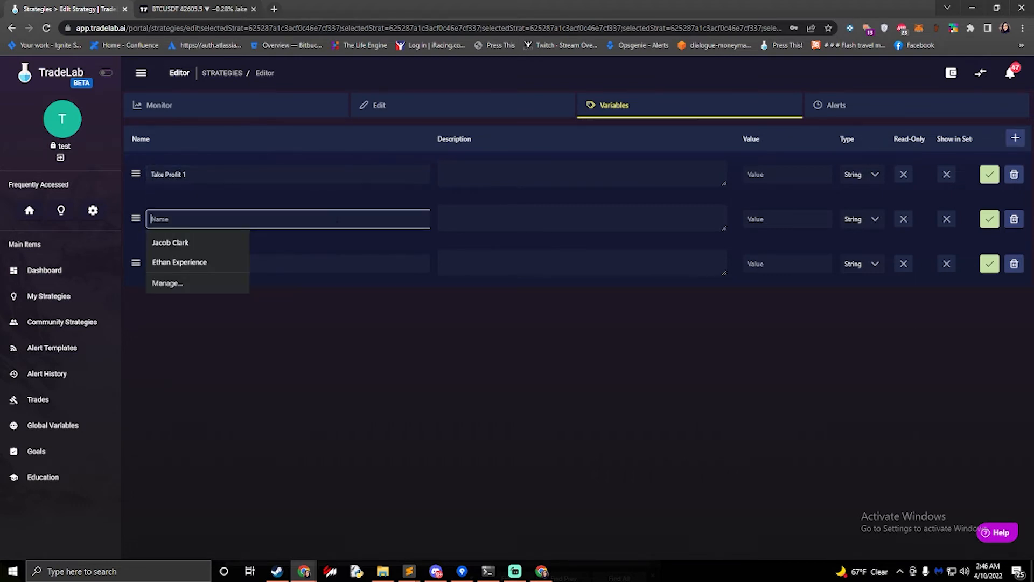
Name the second and third variables Take Profit 2 and Take Profit 3
text(Take Profit 2)
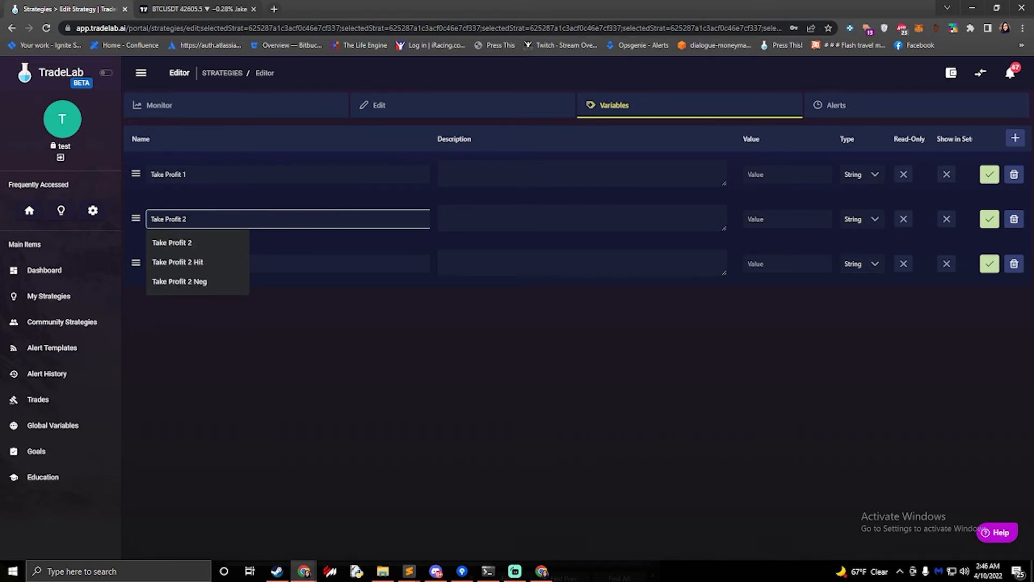
click(322, 263)
text(Take Profi)
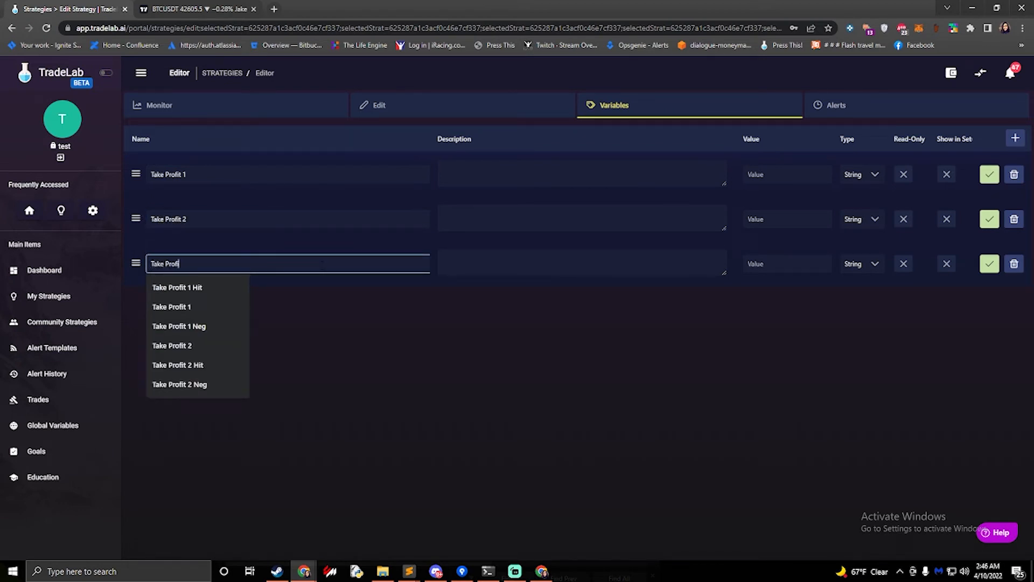
text(t 3)
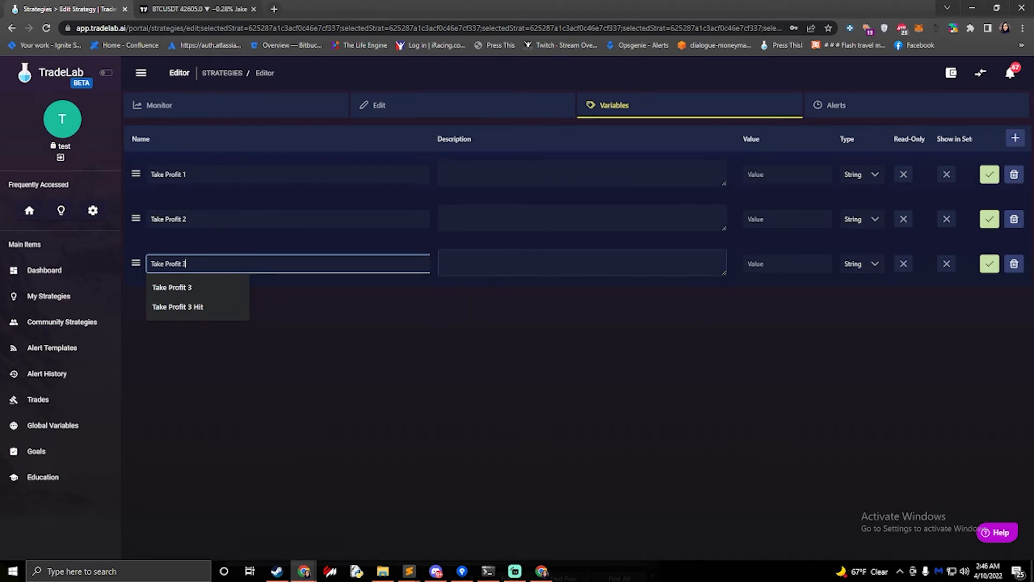
Set the type of all three take-profit variables to Number and save each variable row
click(862, 173)
click(873, 219)
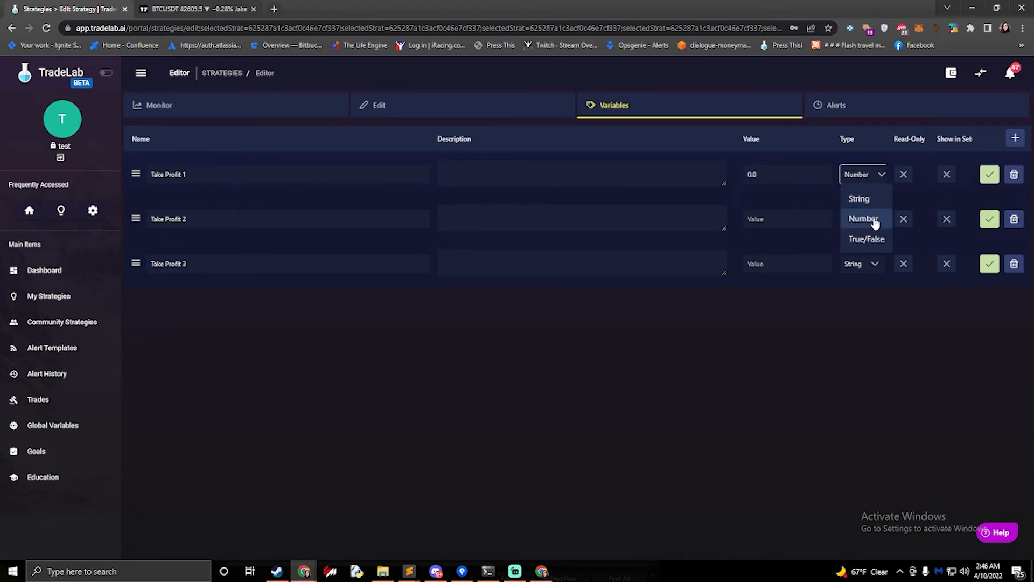
click(866, 222)
click(862, 263)
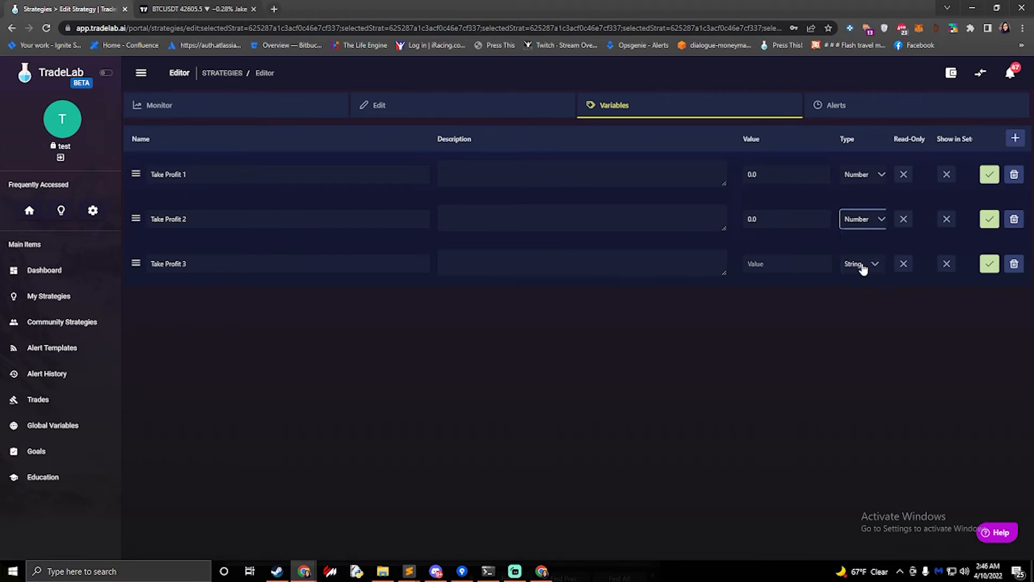
click(861, 266)
click(867, 308)
click(994, 176)
click(990, 209)
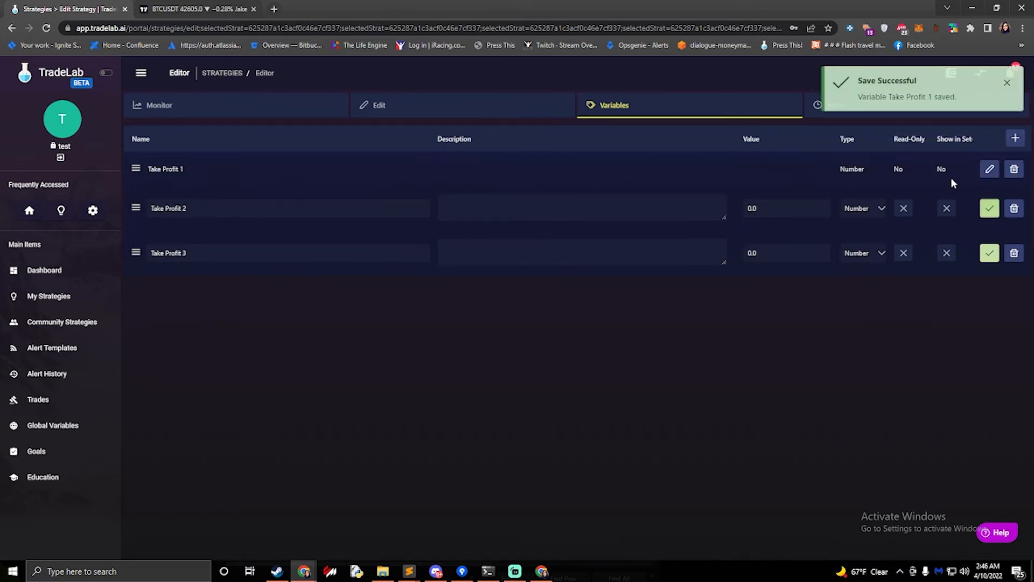
click(990, 244)
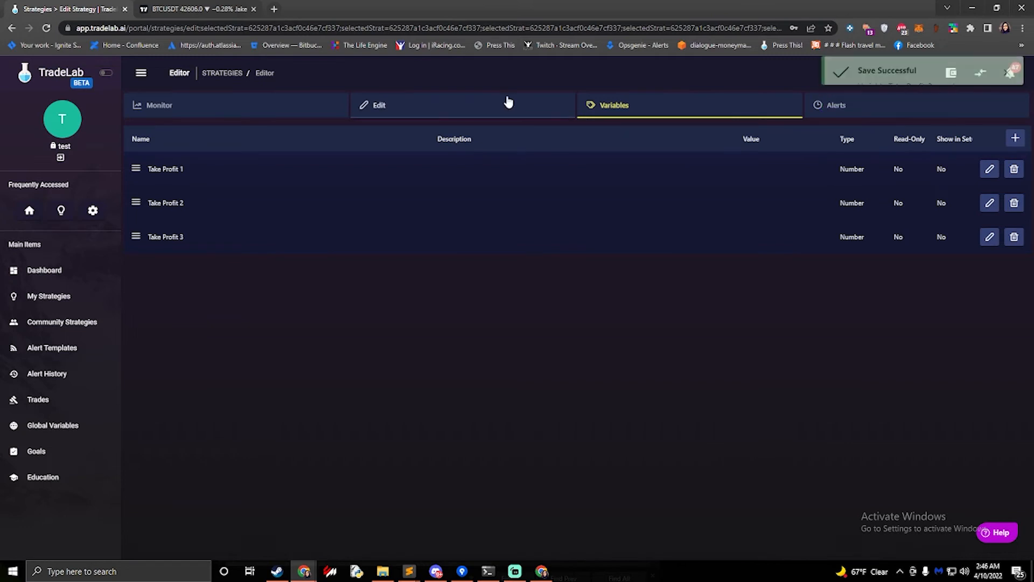
Open the strategy's edit view and add a new entry rule
click(482, 103)
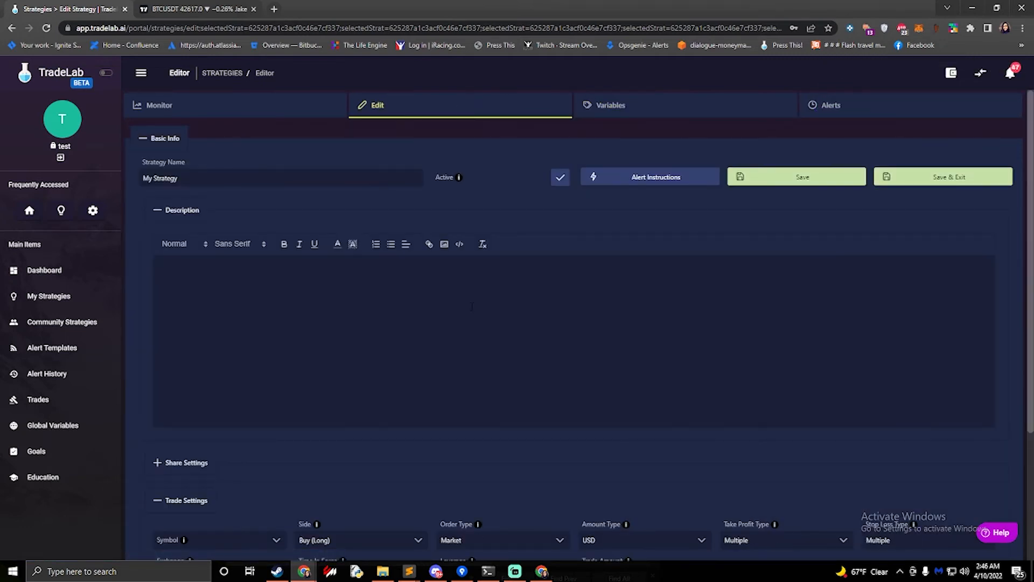
scroll(469, 314, down, 3)
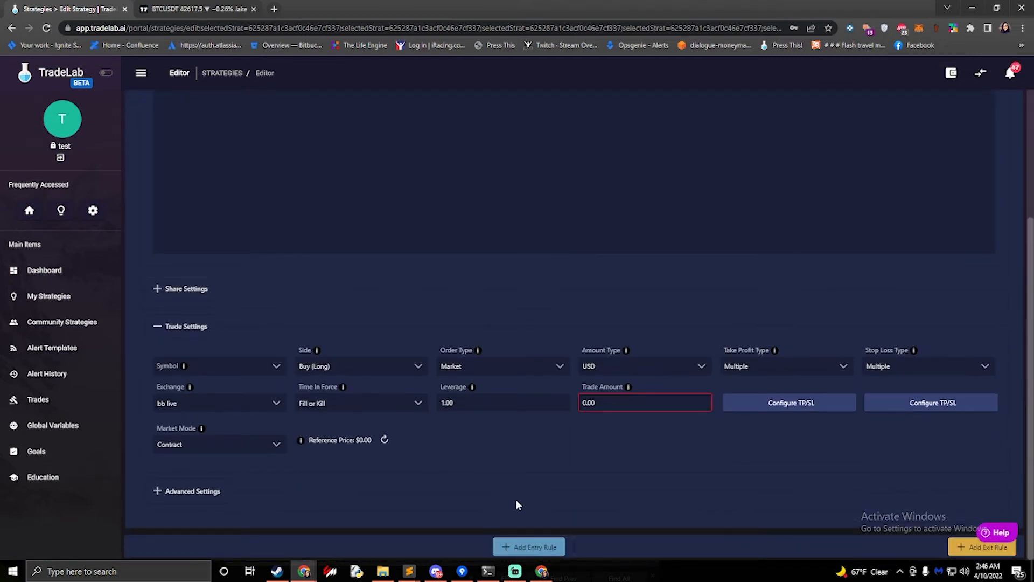
click(538, 548)
scroll(463, 474, down, 3)
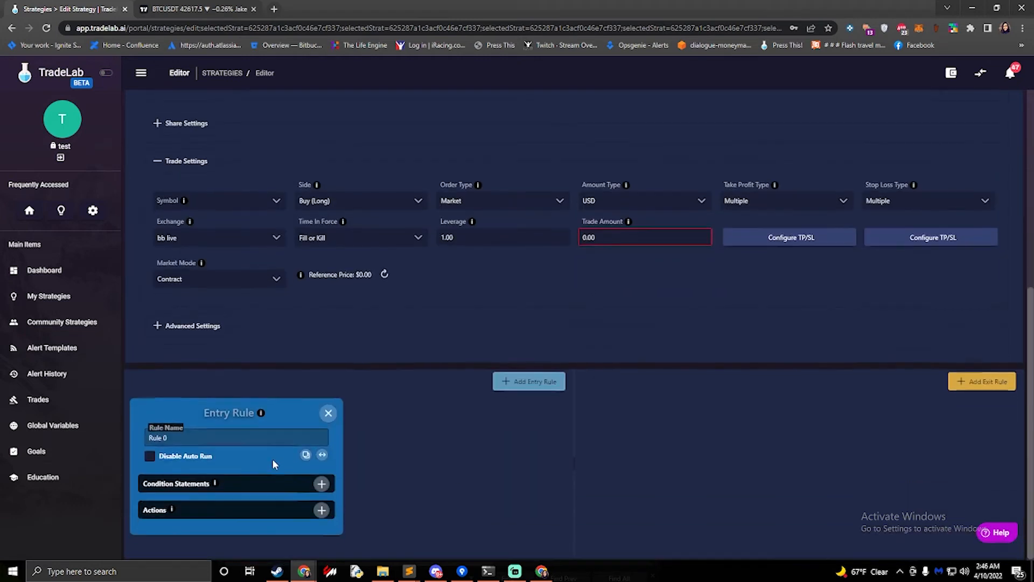
Add a condition to the entry rule where the custom alert field type is equal to buy
click(322, 482)
scroll(240, 459, down, 2)
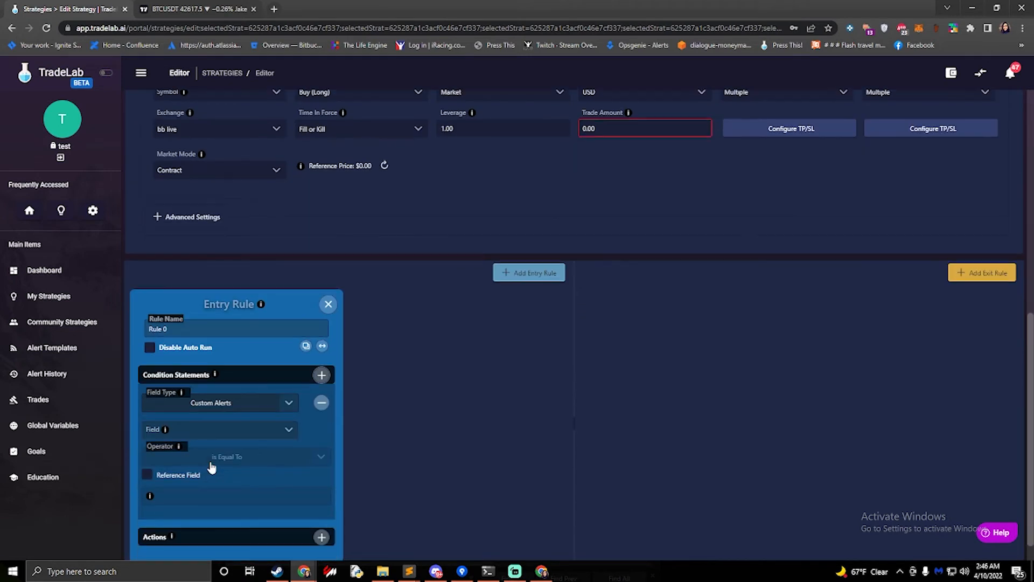
click(256, 433)
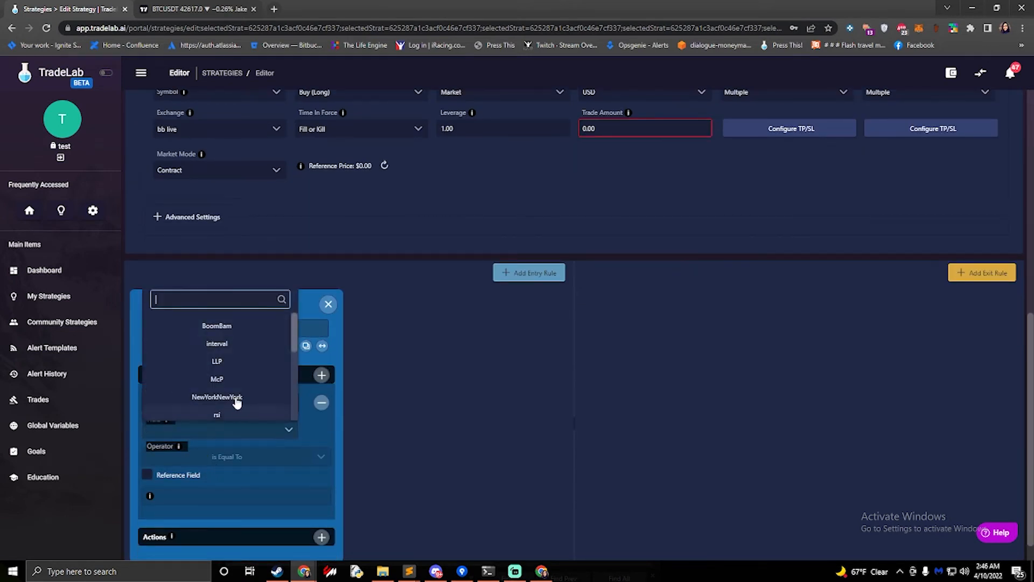
scroll(231, 398, down, 3)
text(ty)
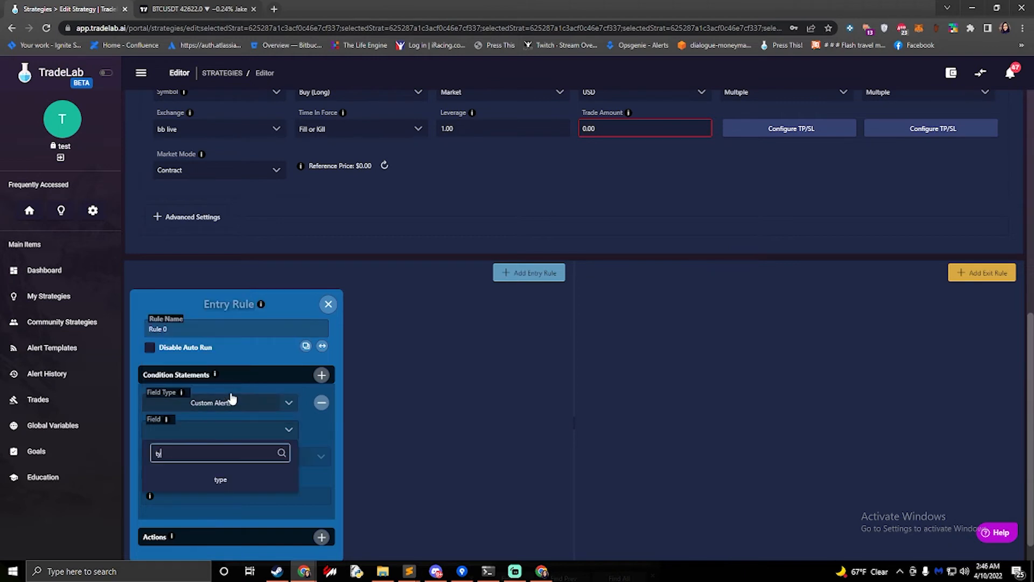
text(pe)
click(221, 479)
click(204, 500)
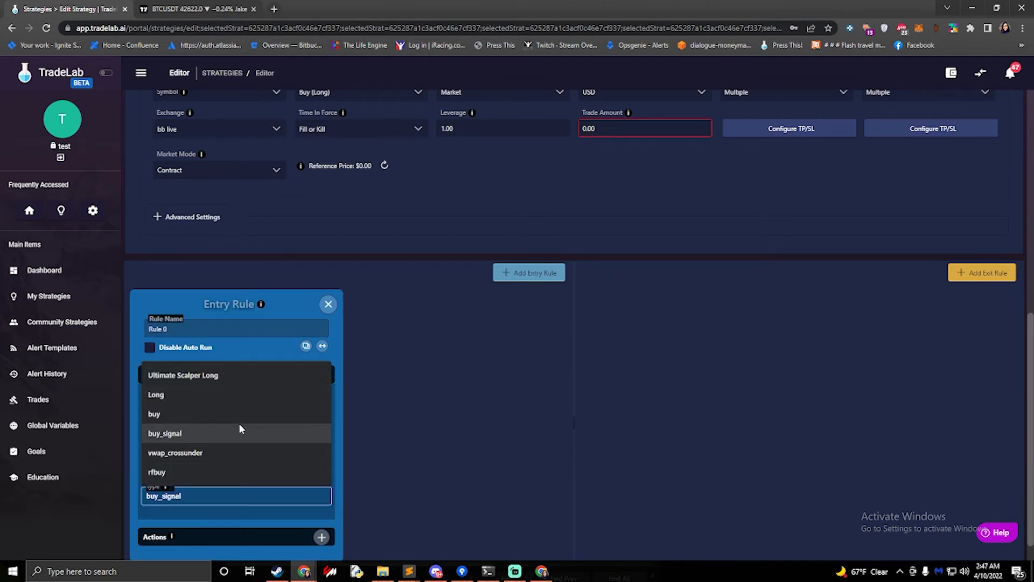
text(buy)
click(411, 421)
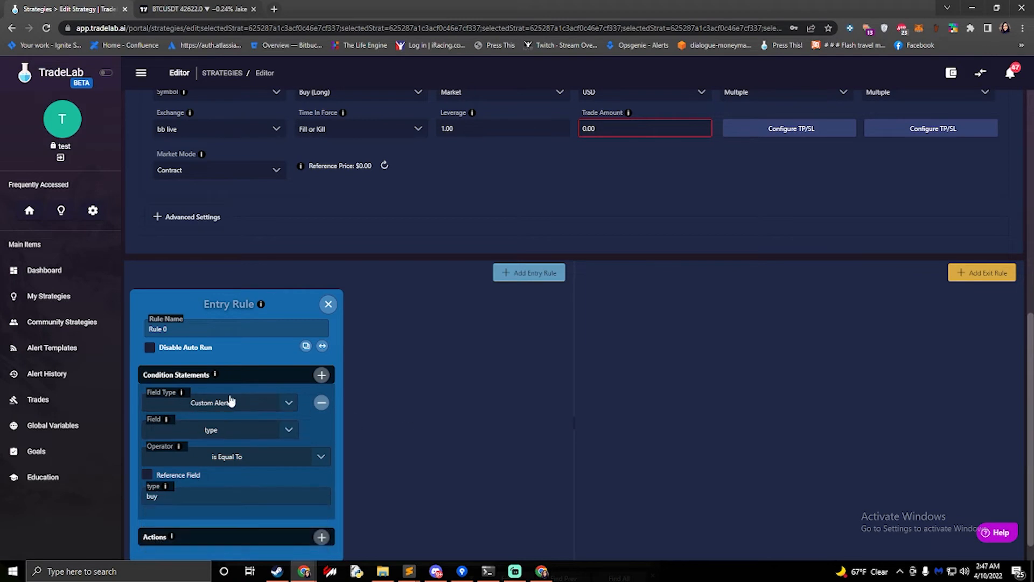
scroll(282, 399, down, 1)
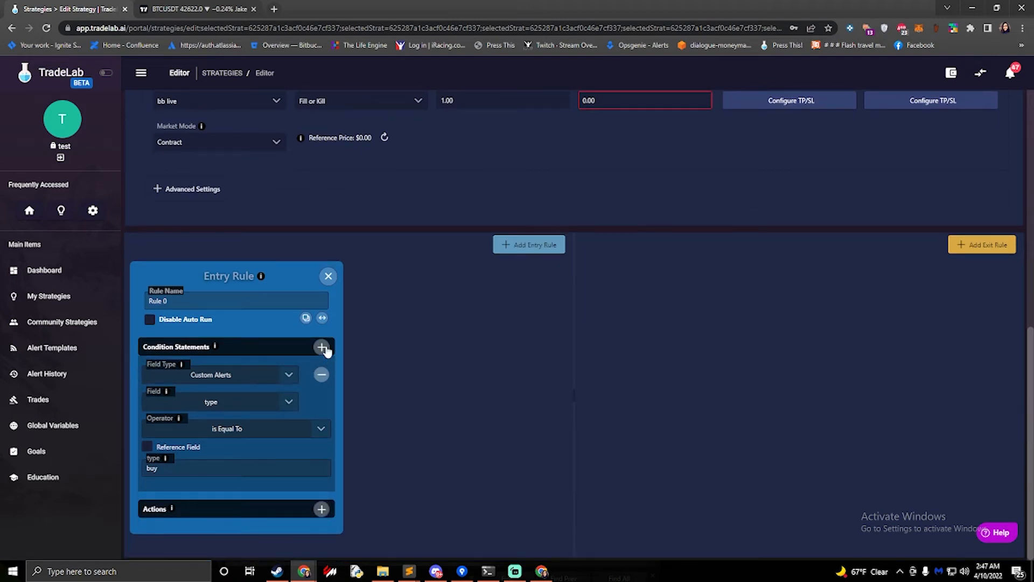
click(322, 348)
scroll(247, 387, down, 1)
scroll(246, 385, down, 2)
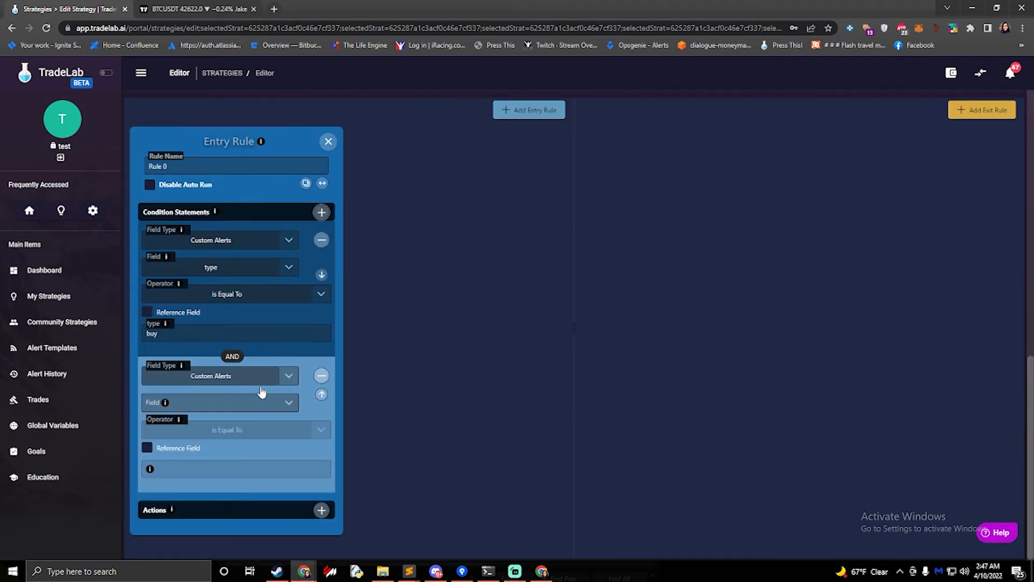
click(321, 374)
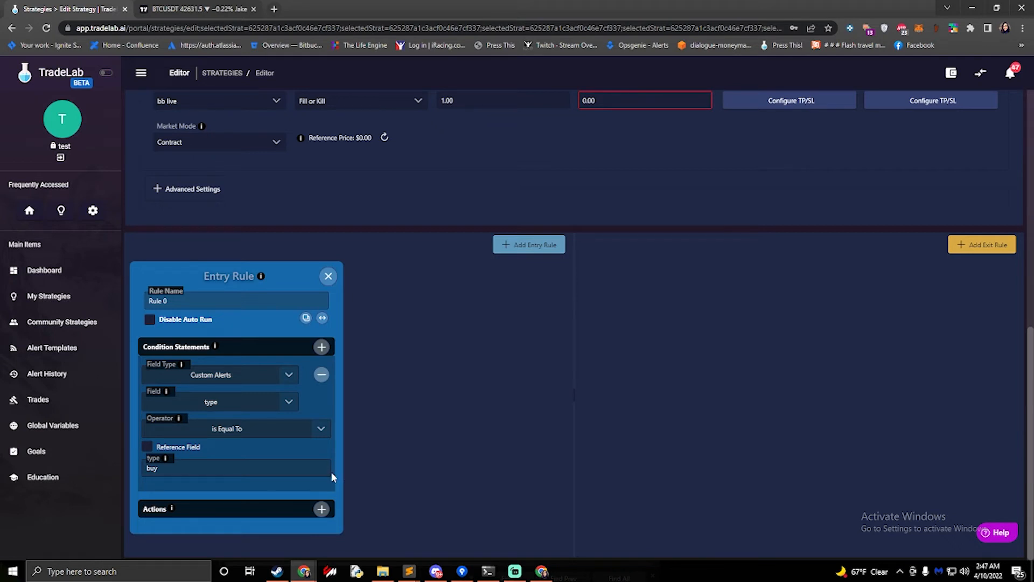
Add three empty actions to the entry rule
click(321, 510)
scroll(334, 467, down, 1)
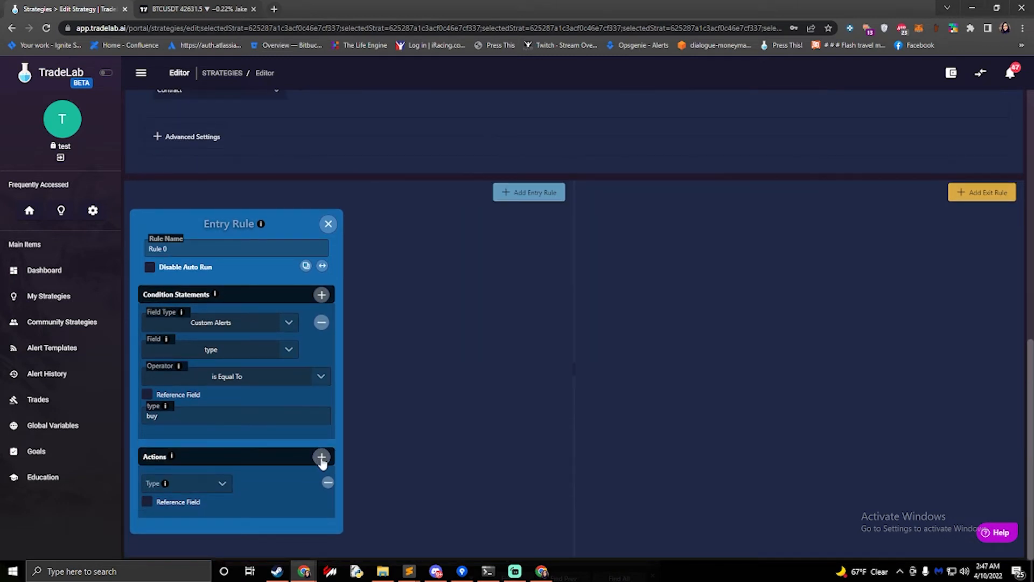
click(322, 458)
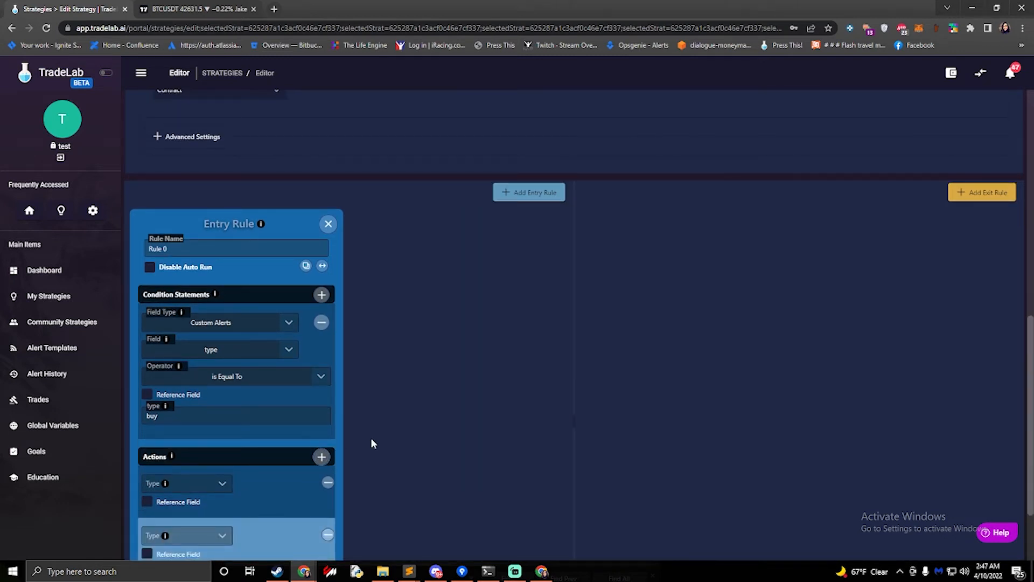
scroll(369, 440, down, 2)
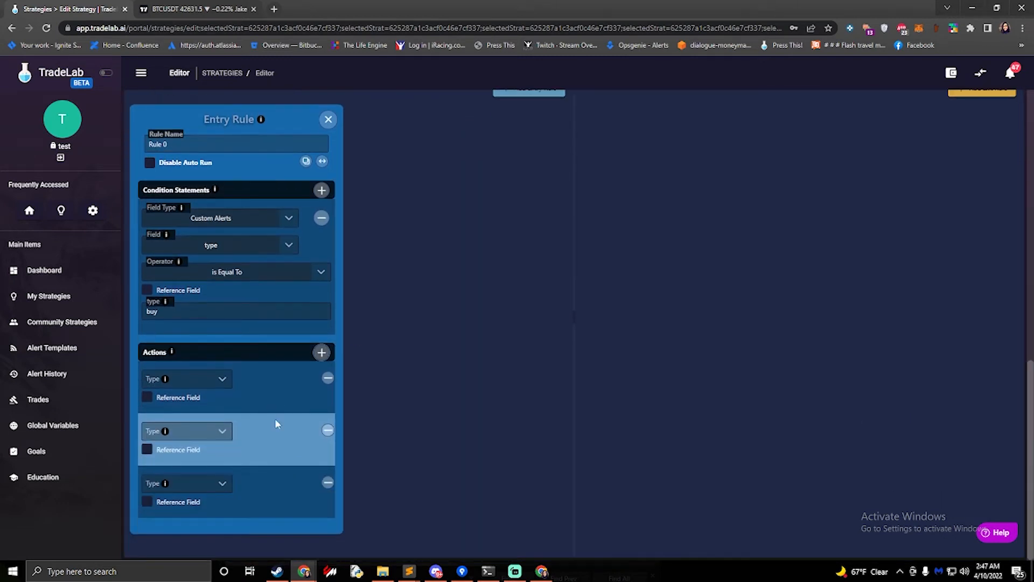
Make the first action a Set on the strategy variable Take Profit 1
click(208, 377)
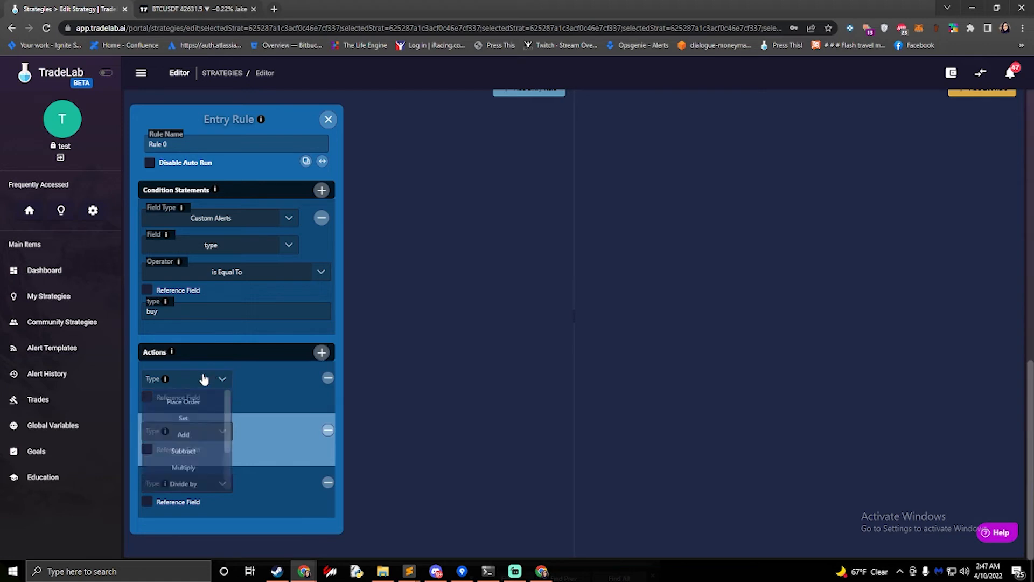
click(187, 423)
click(258, 379)
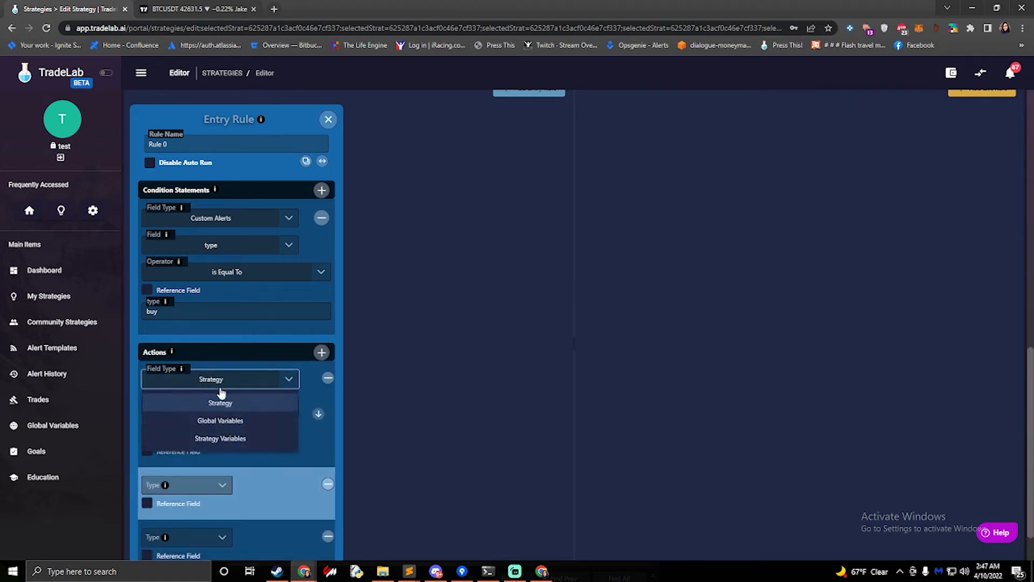
click(240, 434)
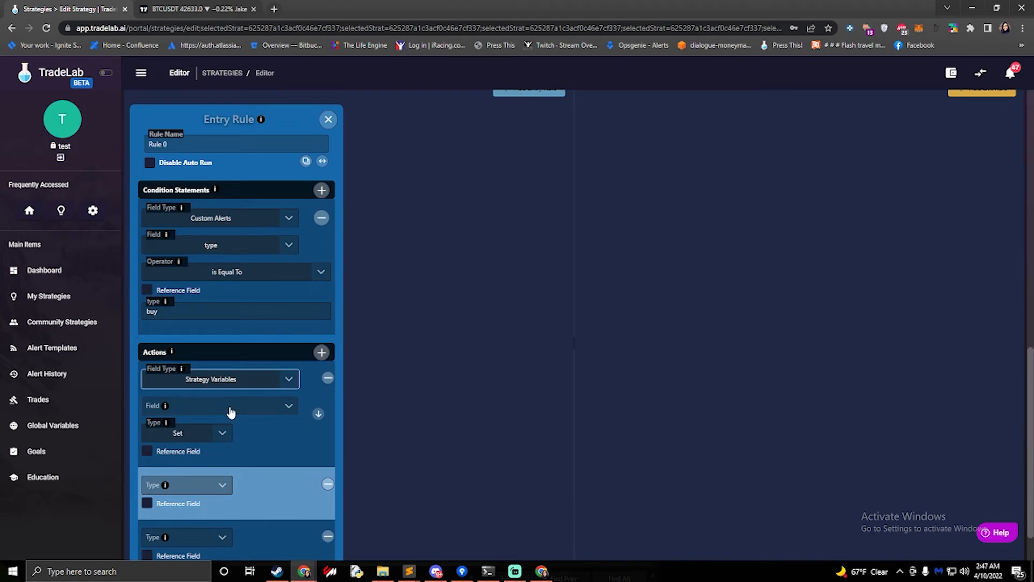
click(231, 412)
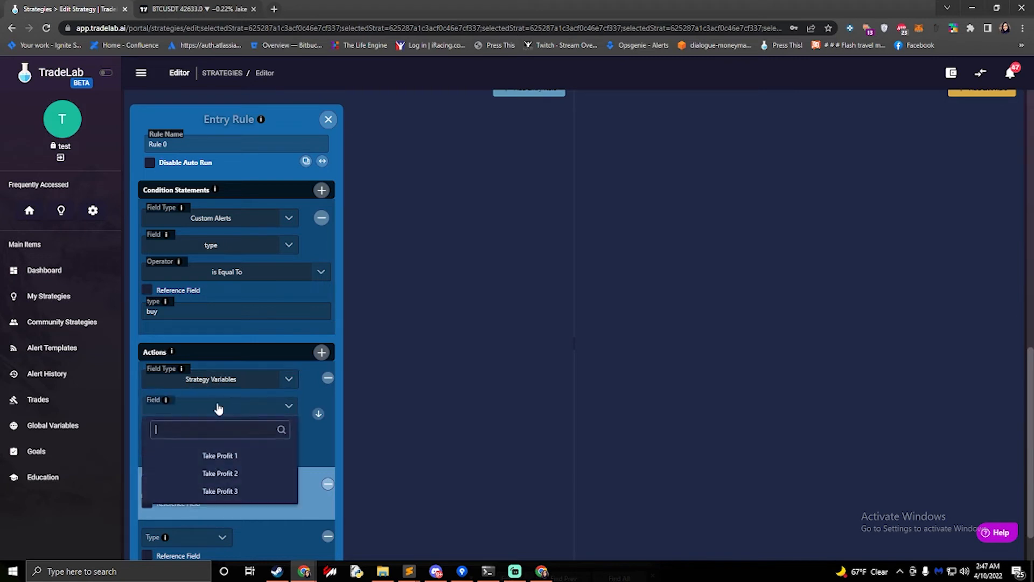
click(269, 456)
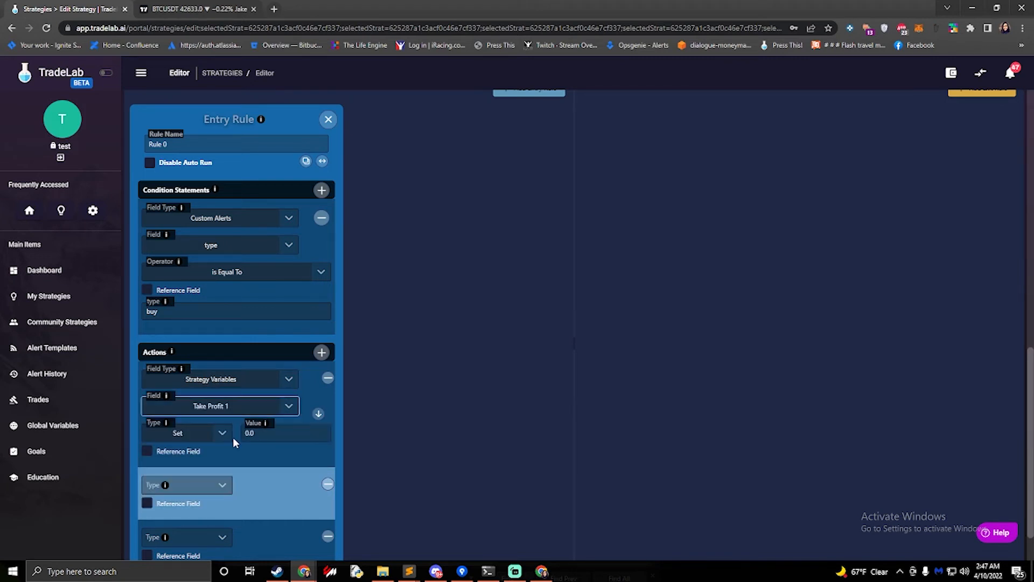
Enable Reference Field on the first action and set its value to take1
click(147, 453)
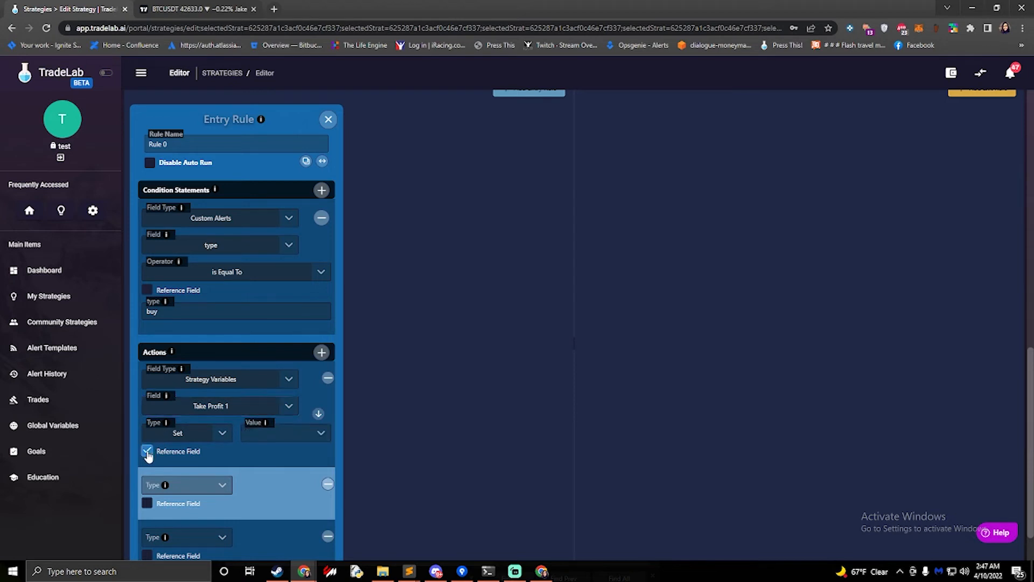
click(274, 435)
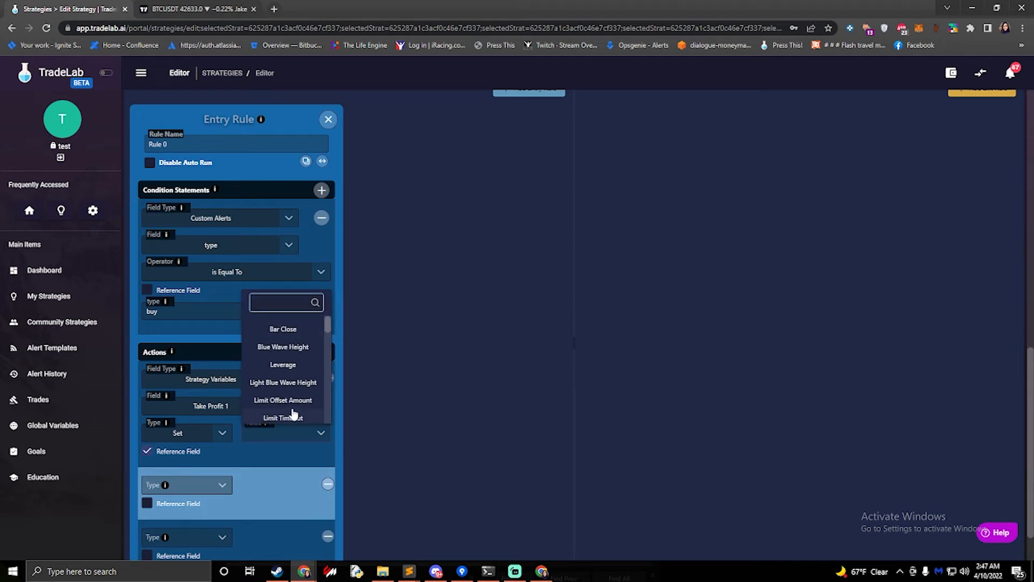
text(take)
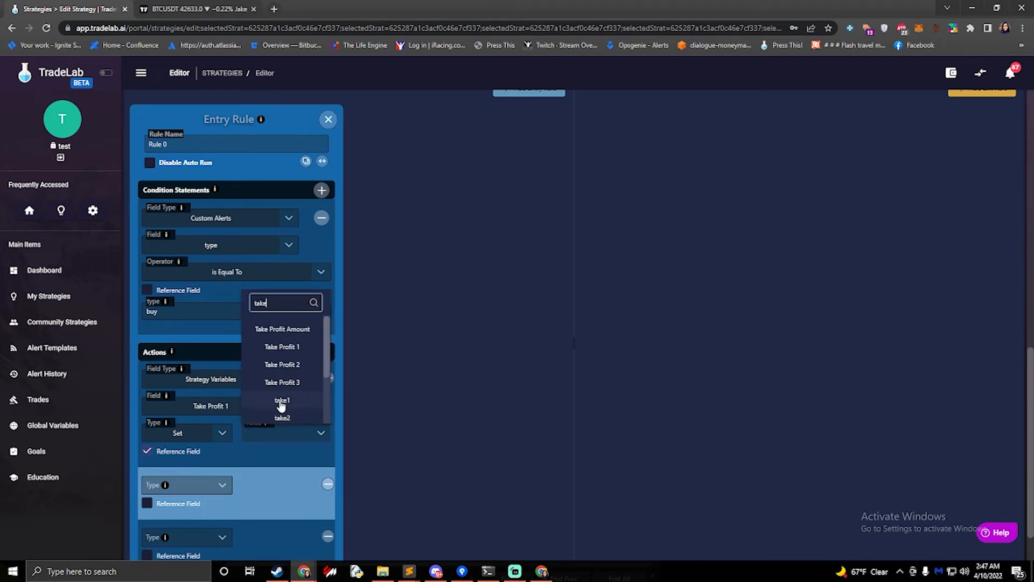
click(281, 403)
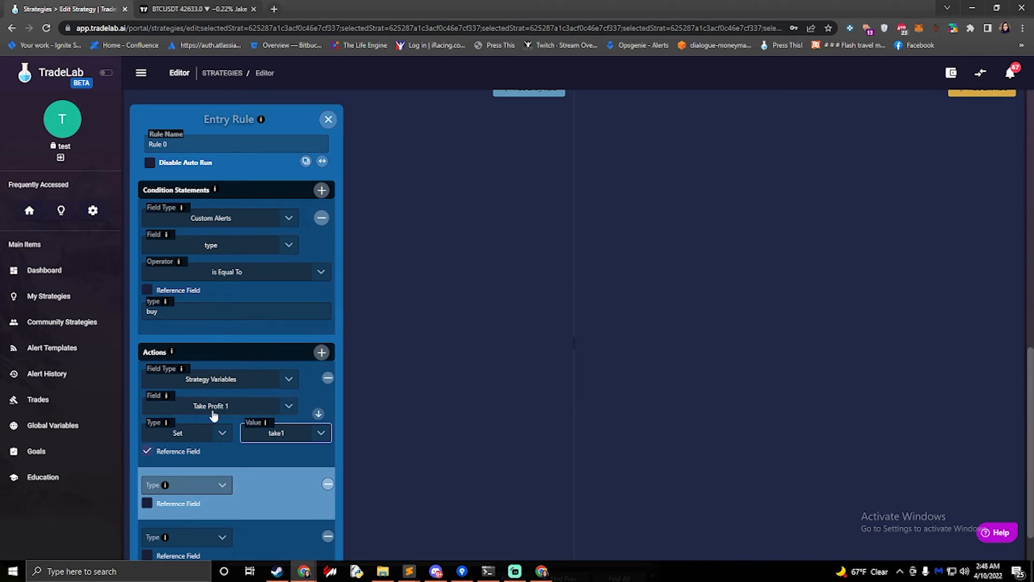
Make the second action a Set on the strategy variable Take Profit 2
scroll(220, 418, down, 1)
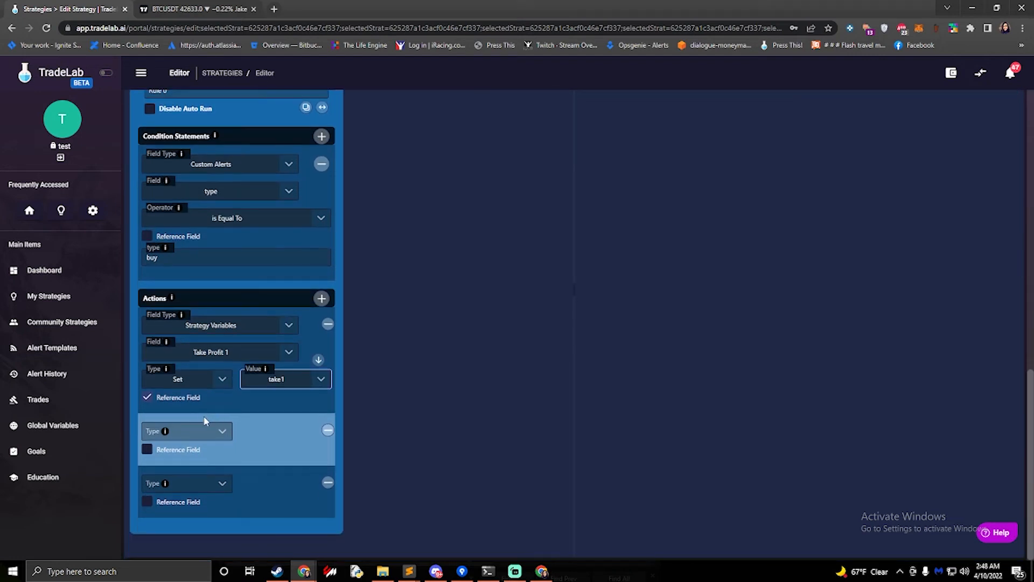
click(211, 431)
click(186, 473)
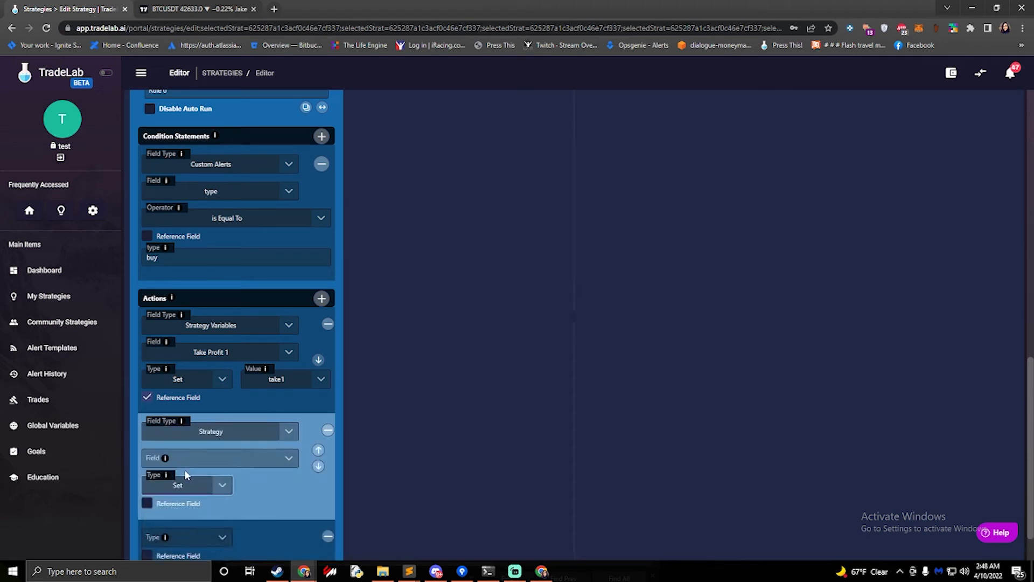
click(249, 434)
click(223, 489)
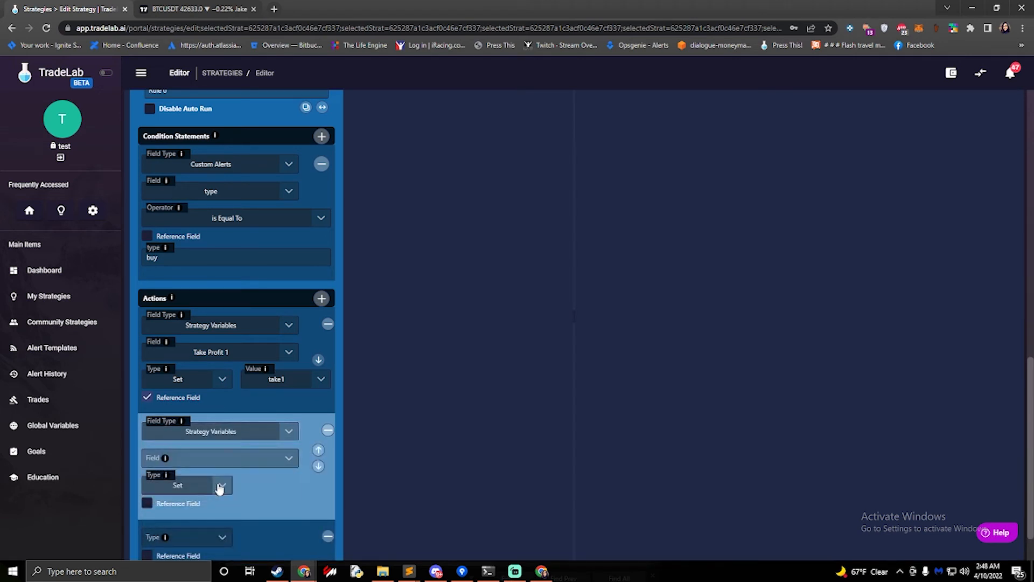
click(225, 463)
click(221, 525)
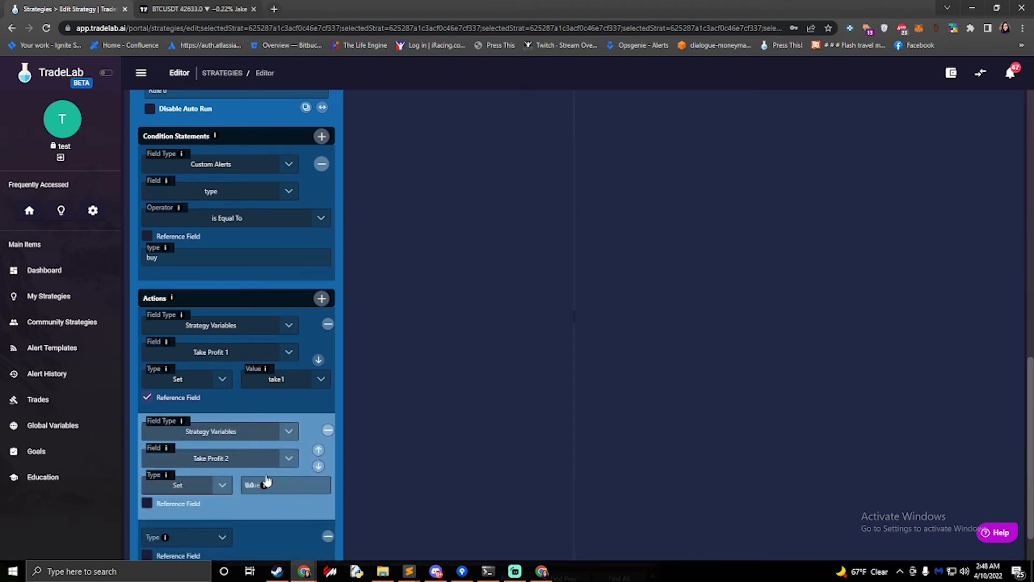
Enable Reference Field on the second action and set its value to take2
click(288, 485)
click(192, 491)
click(188, 491)
click(148, 503)
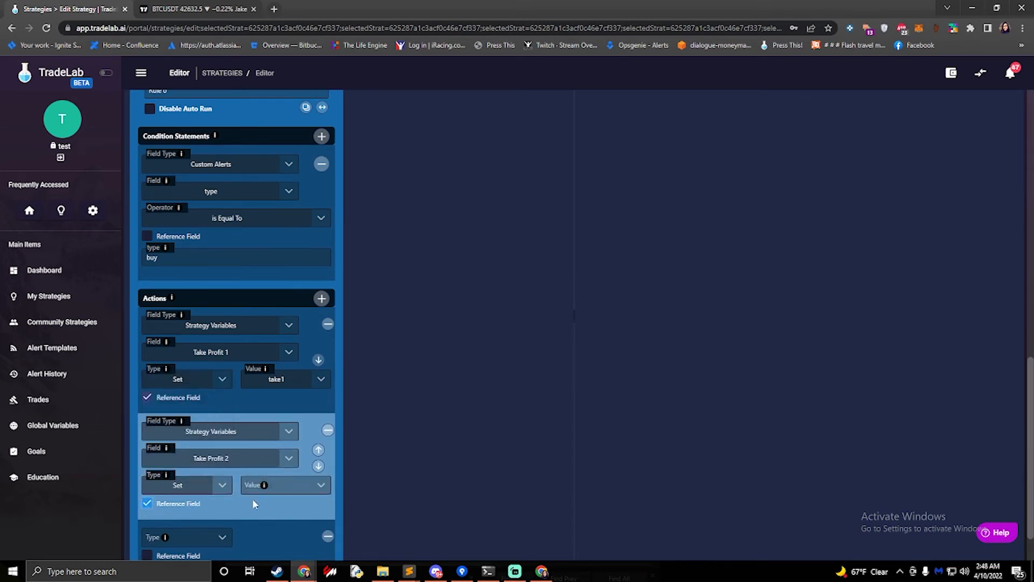
click(306, 488)
text(take)
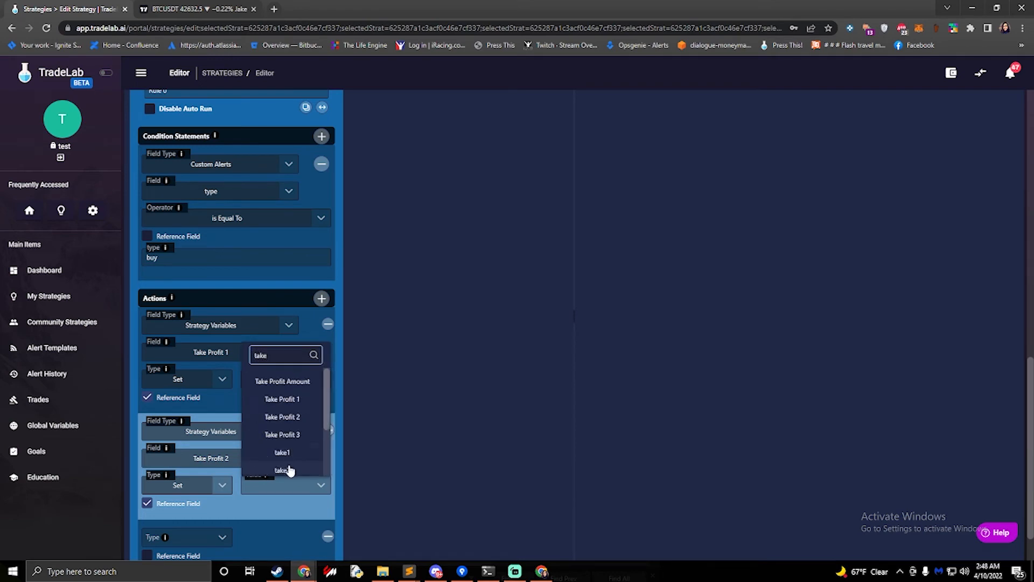
click(282, 470)
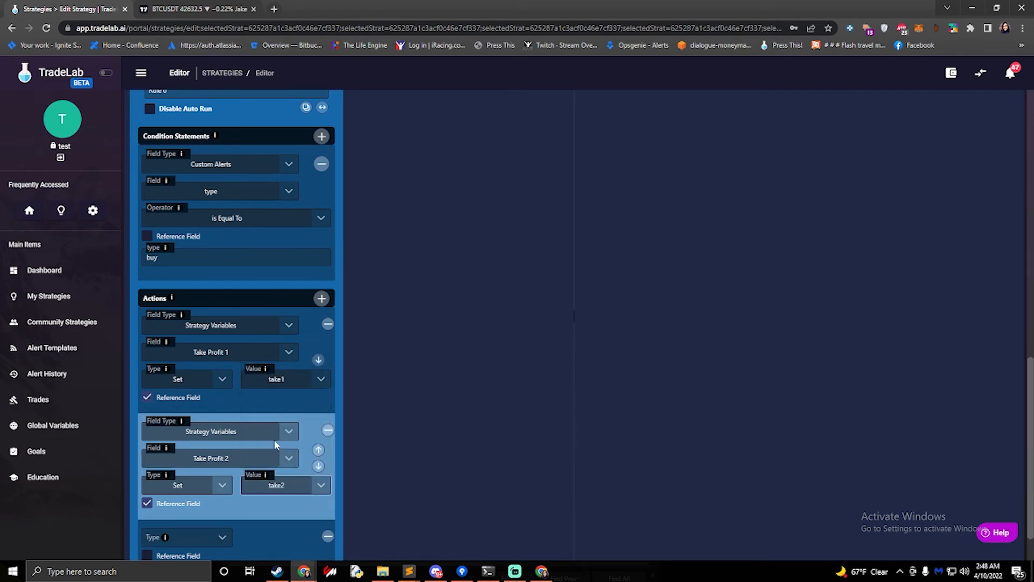
Make the third action a Set on the strategy variable Take Profit 3
scroll(392, 373, up, 10)
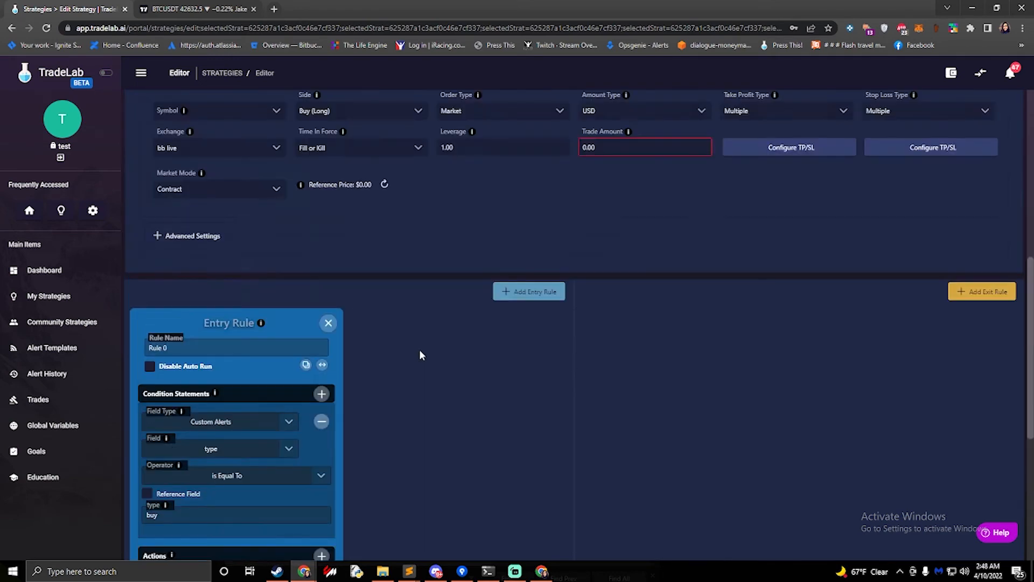
scroll(715, 179, up, 3)
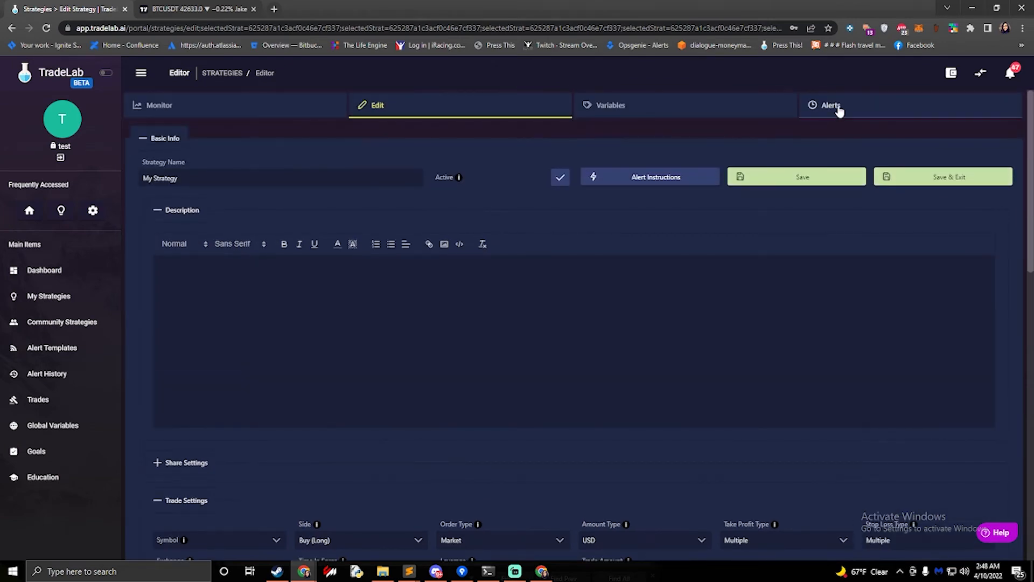
scroll(533, 299, down, 10)
scroll(391, 363, down, 3)
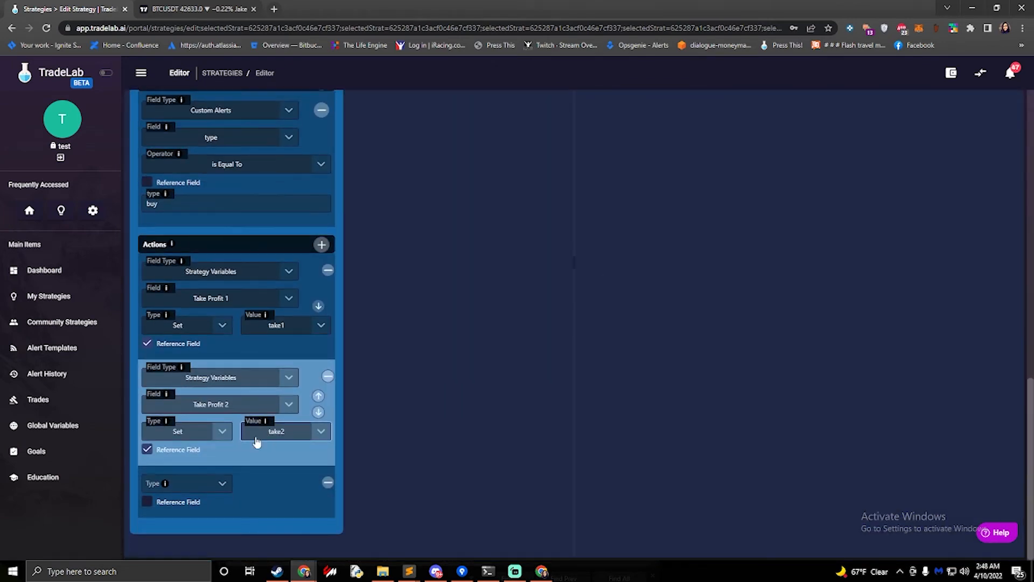
click(206, 484)
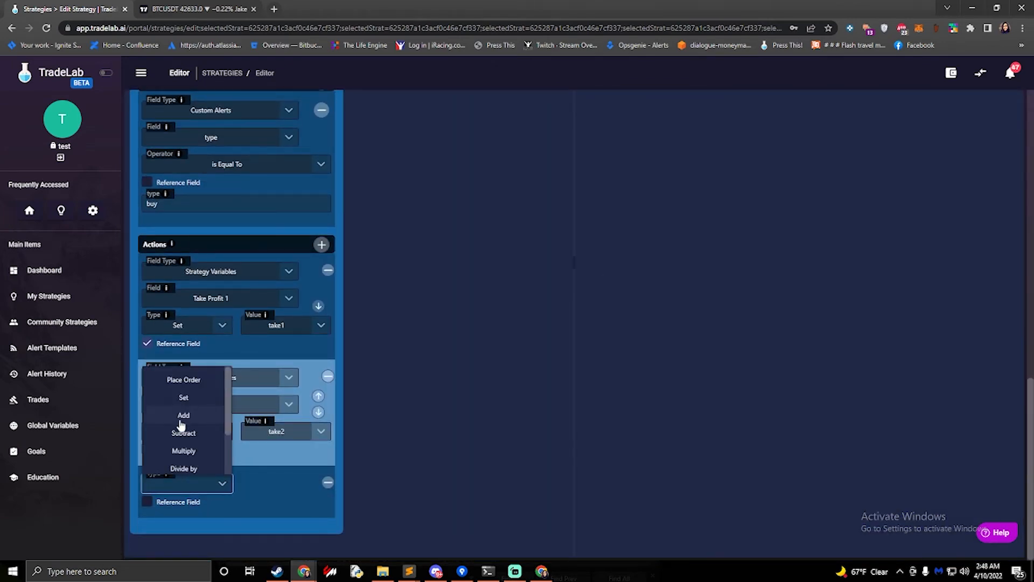
scroll(190, 435, down, 1)
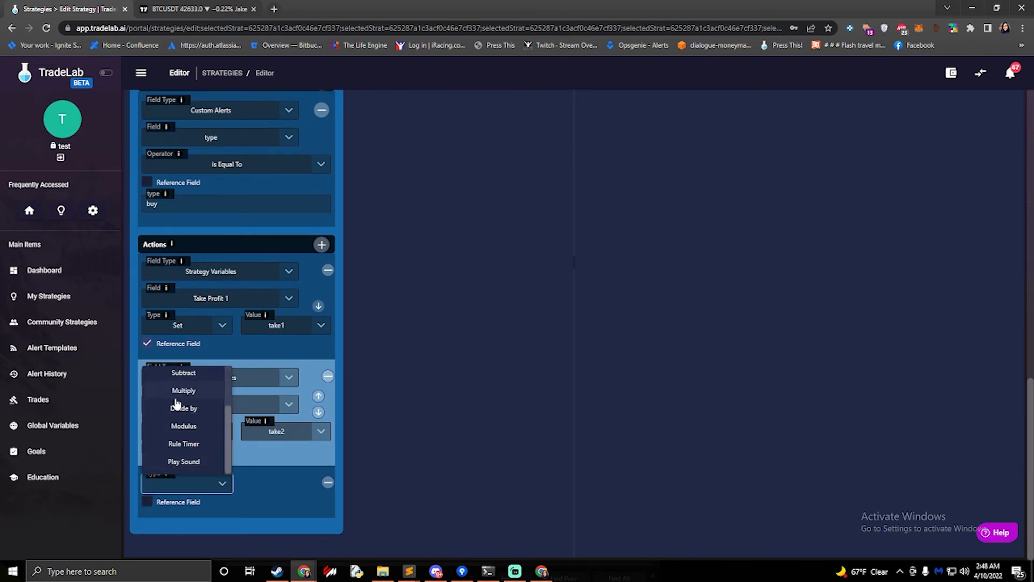
scroll(183, 404, up, 1)
click(192, 404)
click(227, 483)
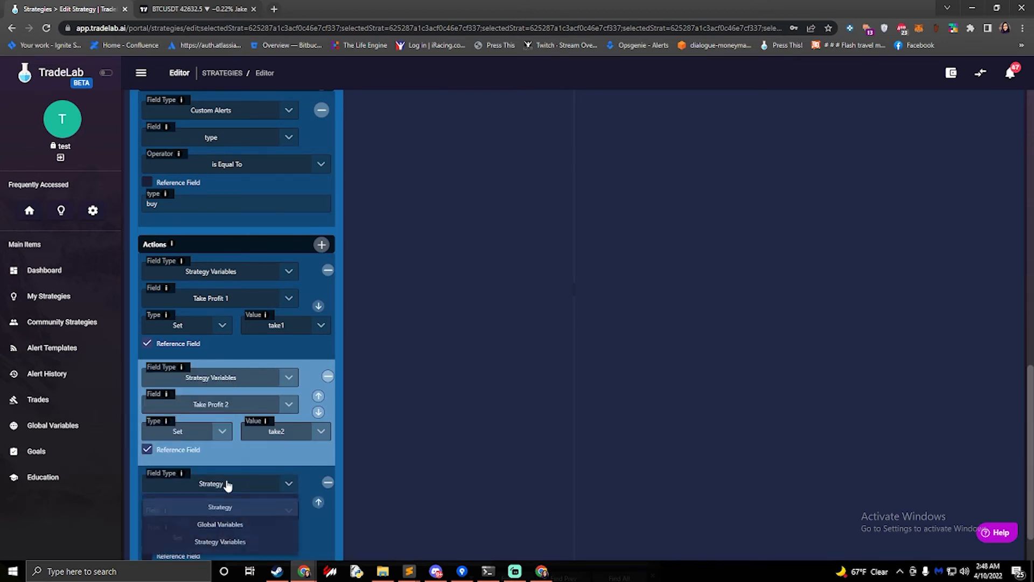
click(225, 541)
click(263, 510)
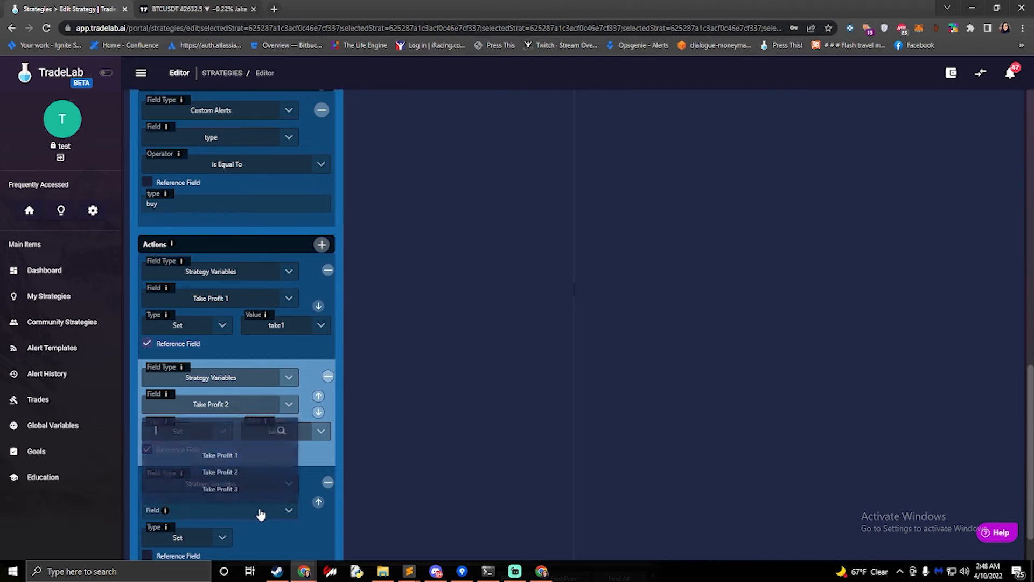
click(232, 488)
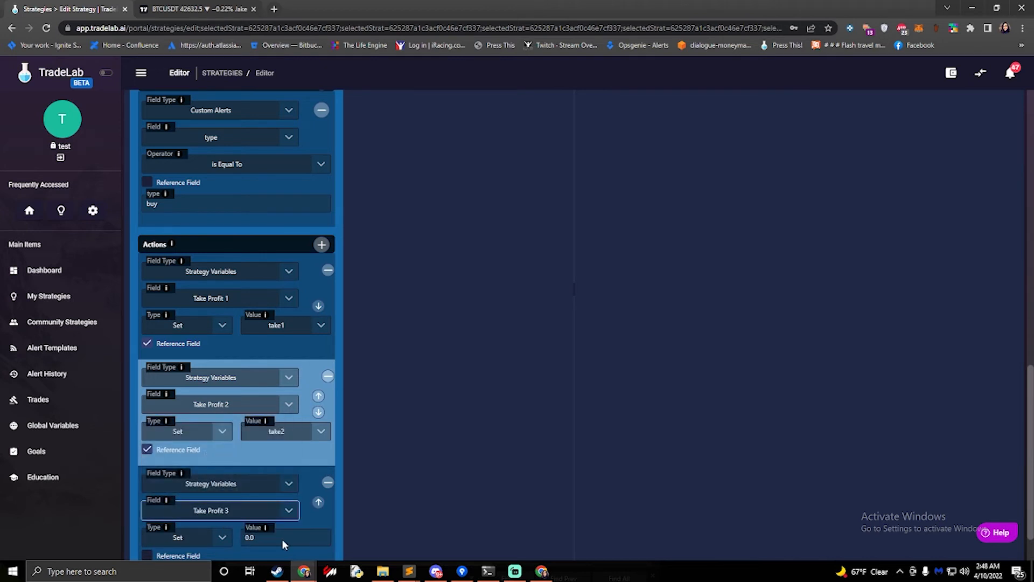
Enable Reference Field on the third action and set its value to take3
click(147, 555)
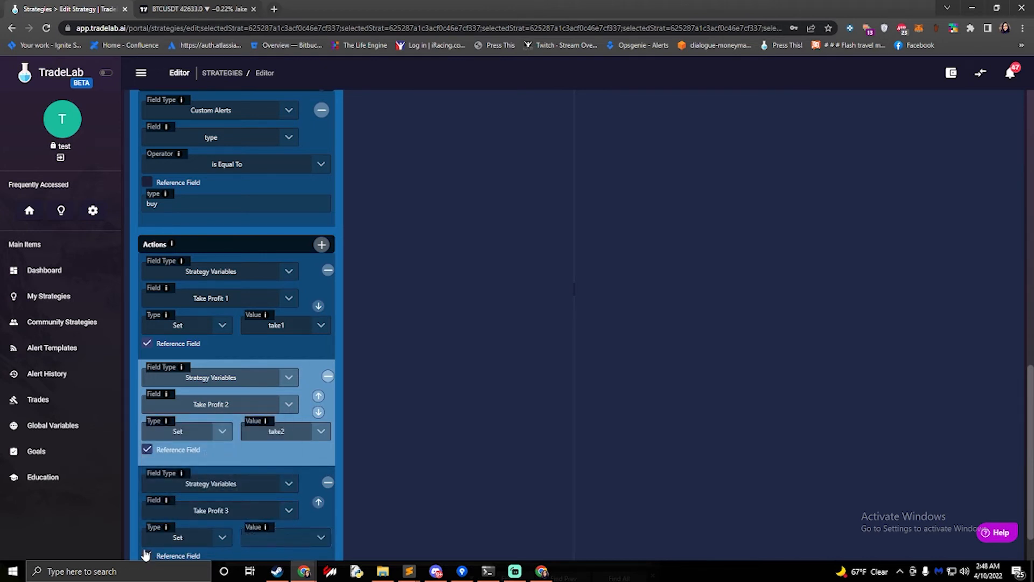
click(291, 537)
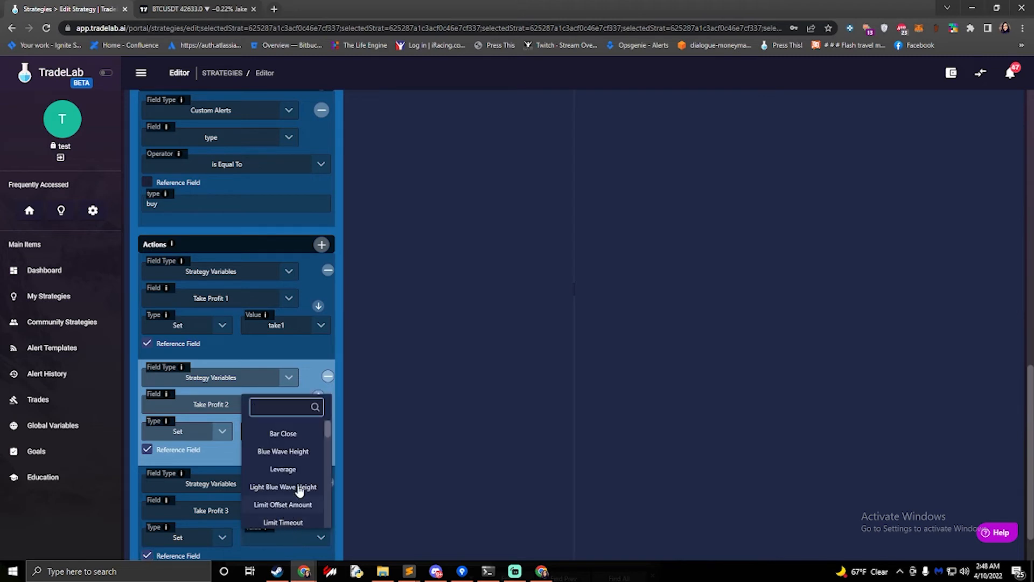
text(ke)
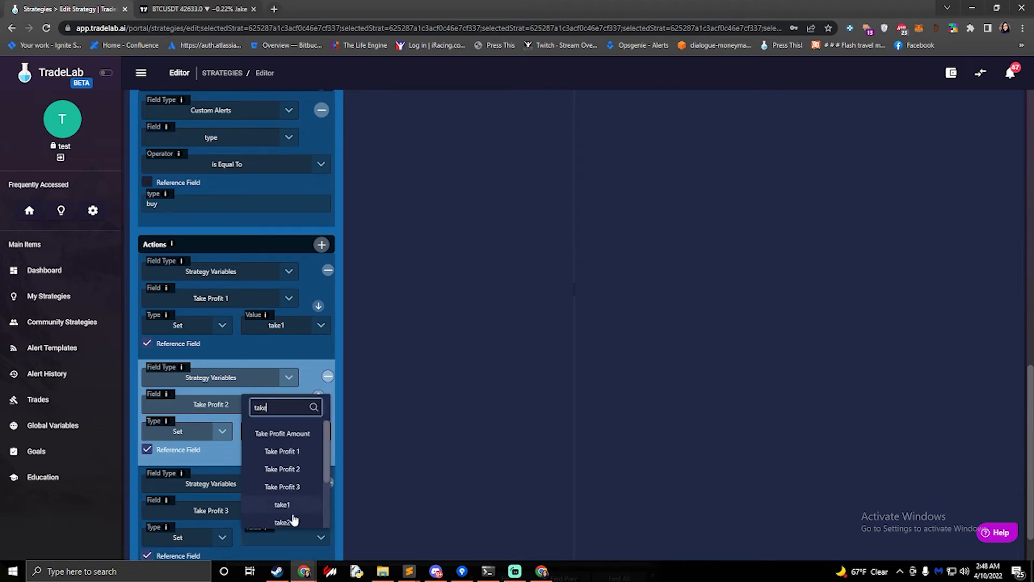
scroll(291, 501, down, 2)
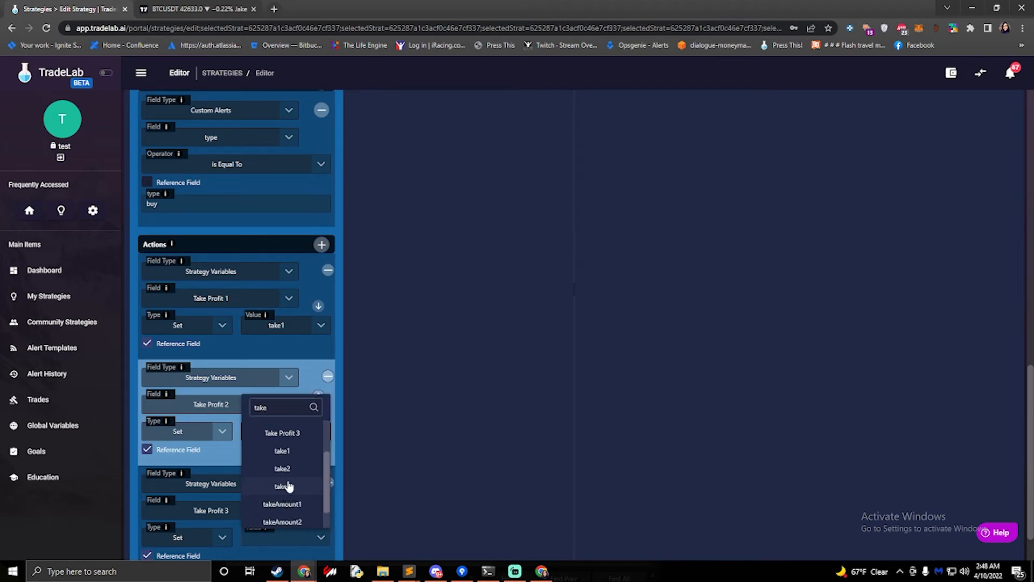
click(282, 486)
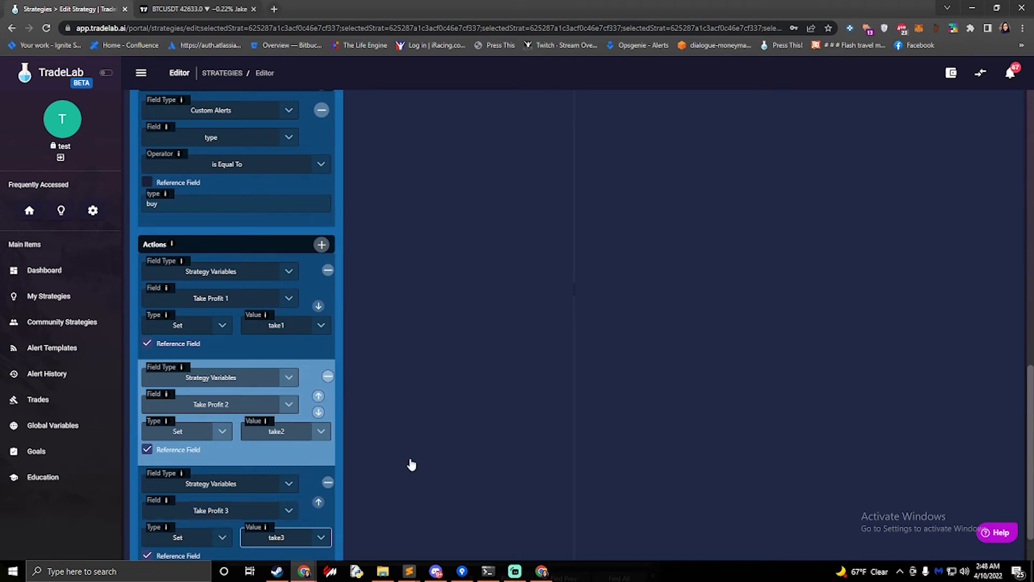
Open the take-profit TP/SL line builder and choose to make 3 Take Profit lines
scroll(411, 458, down, 1)
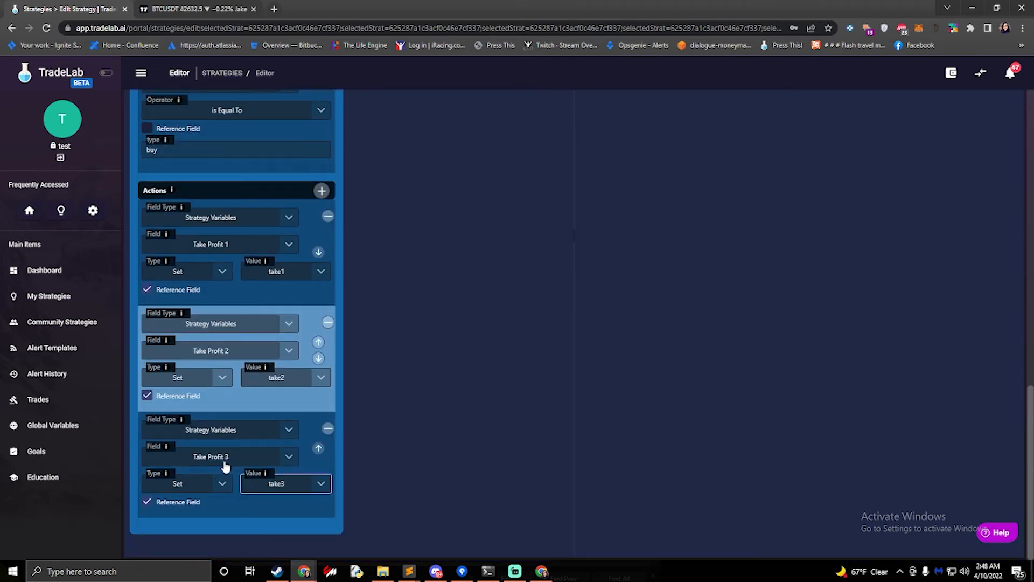
scroll(415, 418, up, 10)
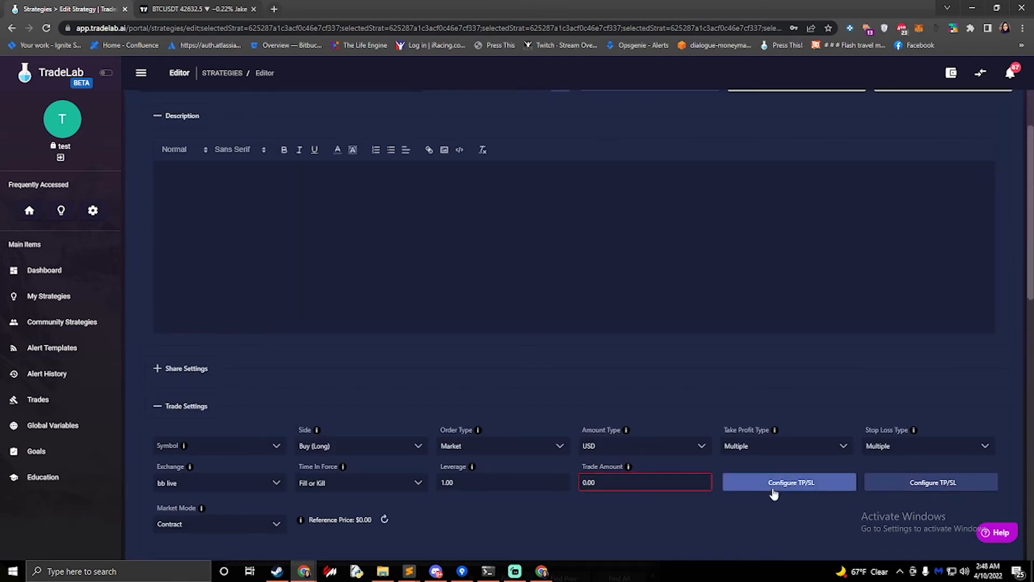
click(773, 493)
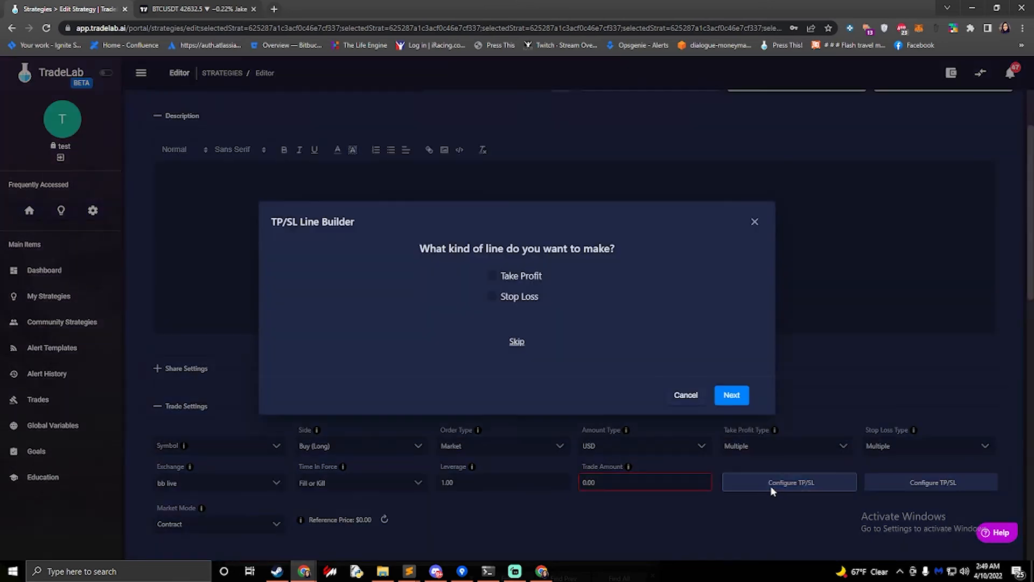
click(492, 276)
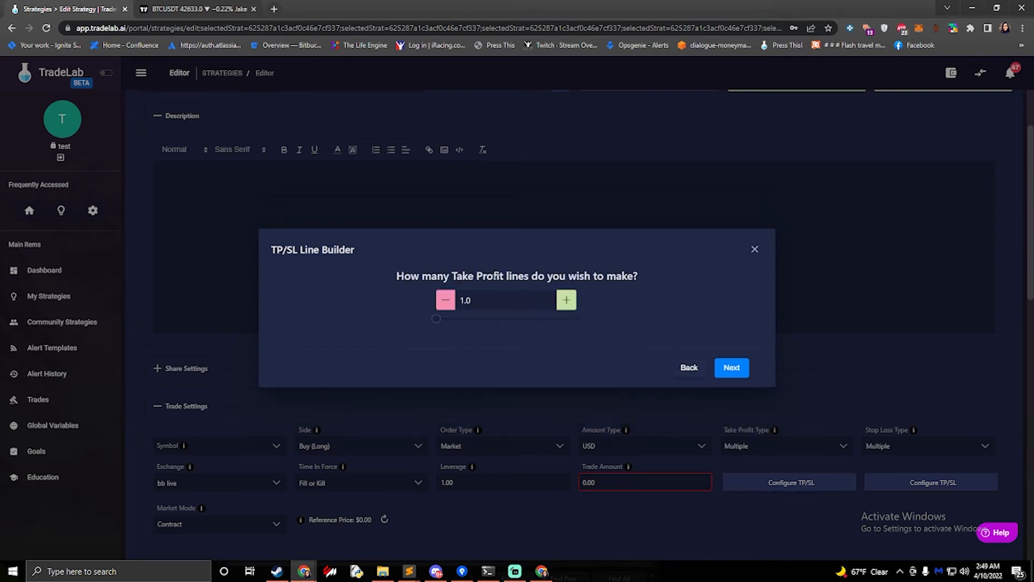
click(567, 301)
click(566, 300)
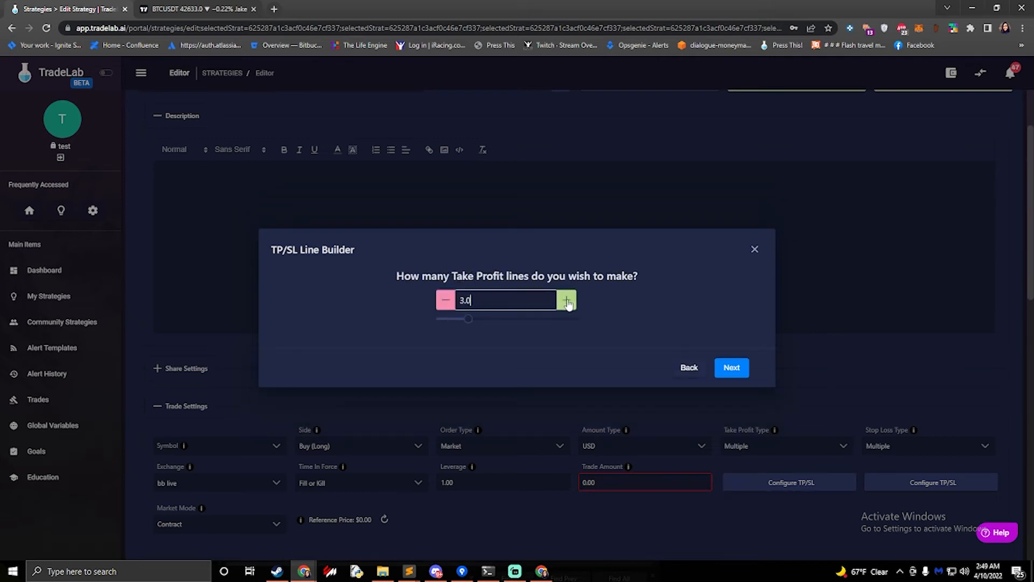
click(736, 372)
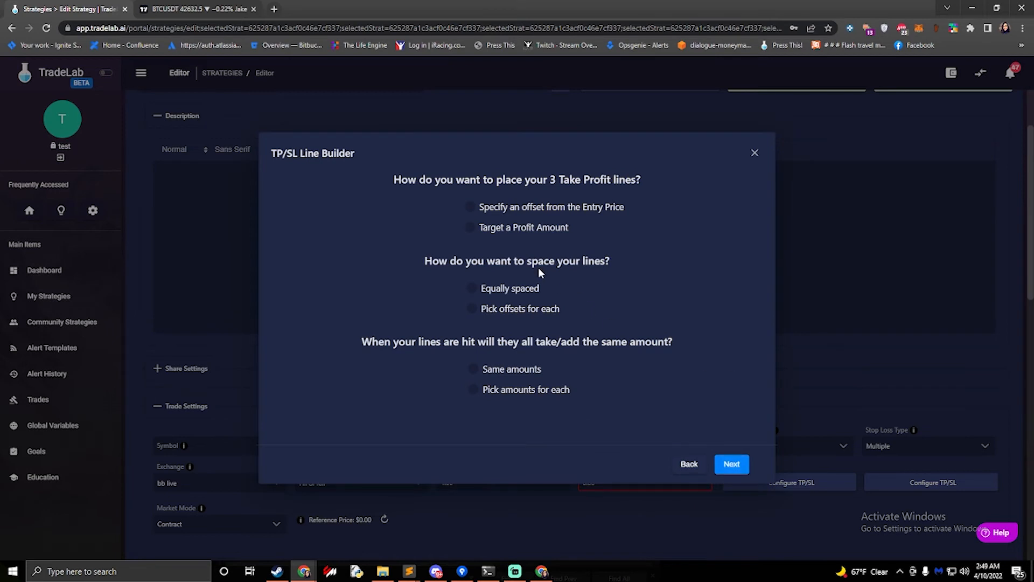
Choose an offset from the entry price, individual offsets for each line and individual amounts for each line
click(470, 210)
click(472, 310)
click(472, 393)
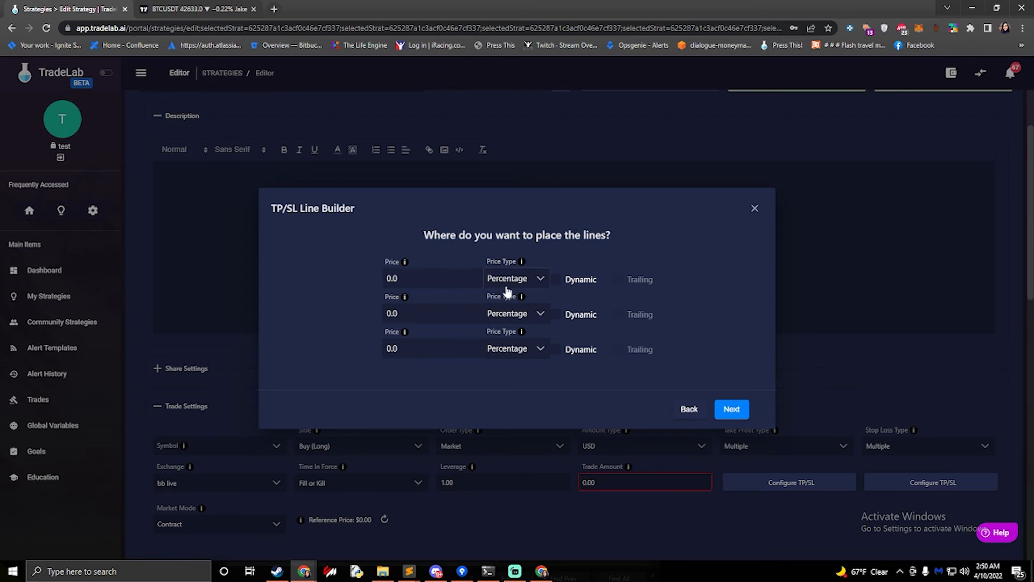
Make the first take-profit line dynamic and set its price to the Take Profit 1 variable
click(556, 280)
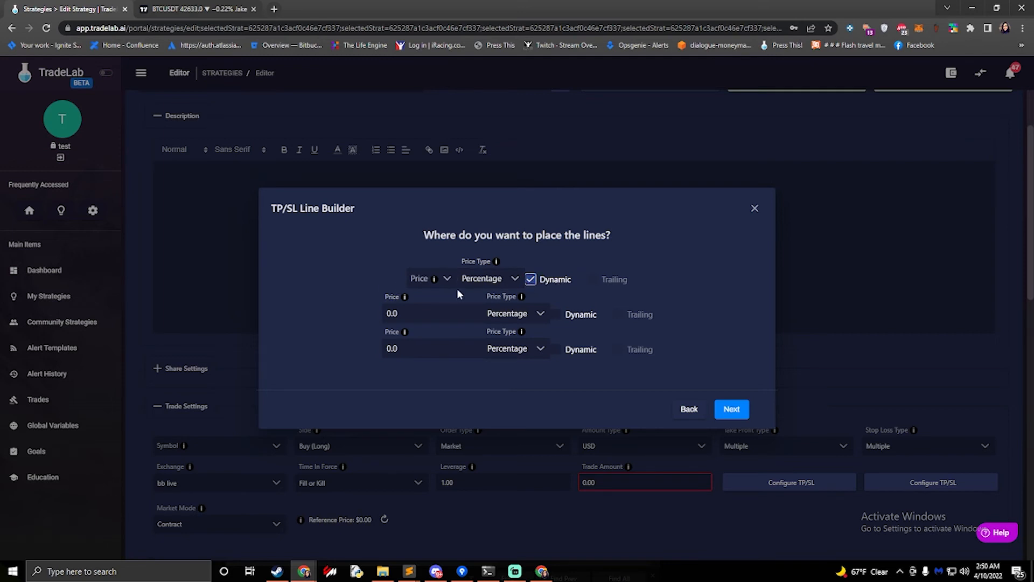
click(418, 281)
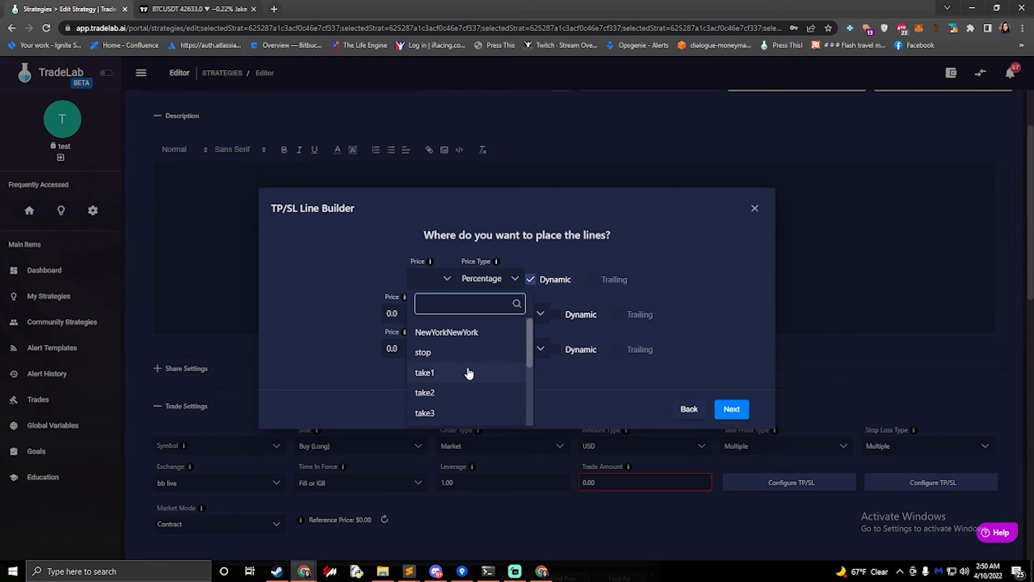
text(take)
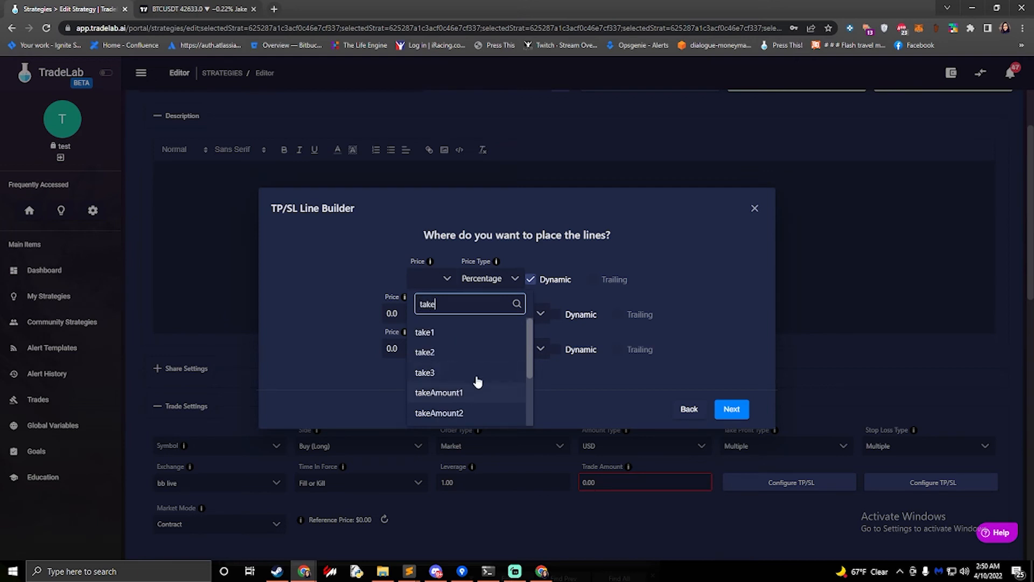
scroll(474, 379, down, 2)
text(e)
click(451, 373)
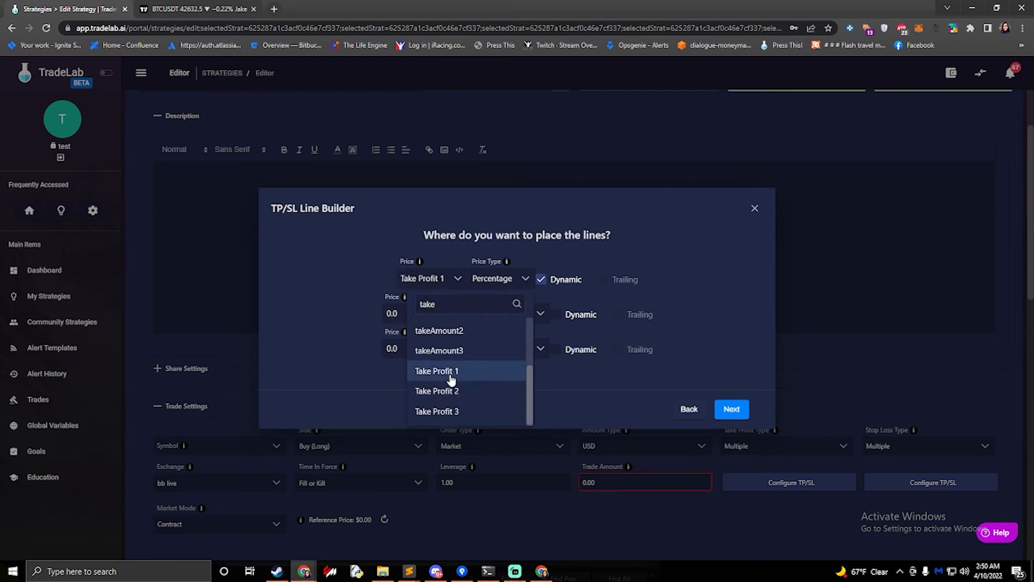
click(430, 284)
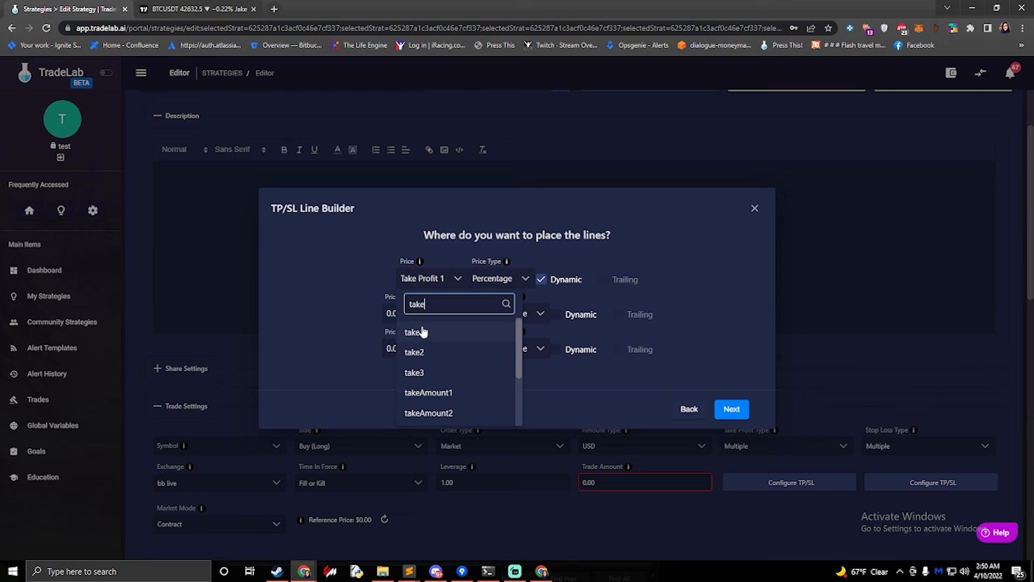
scroll(431, 351, down, 1)
scroll(434, 360, down, 1)
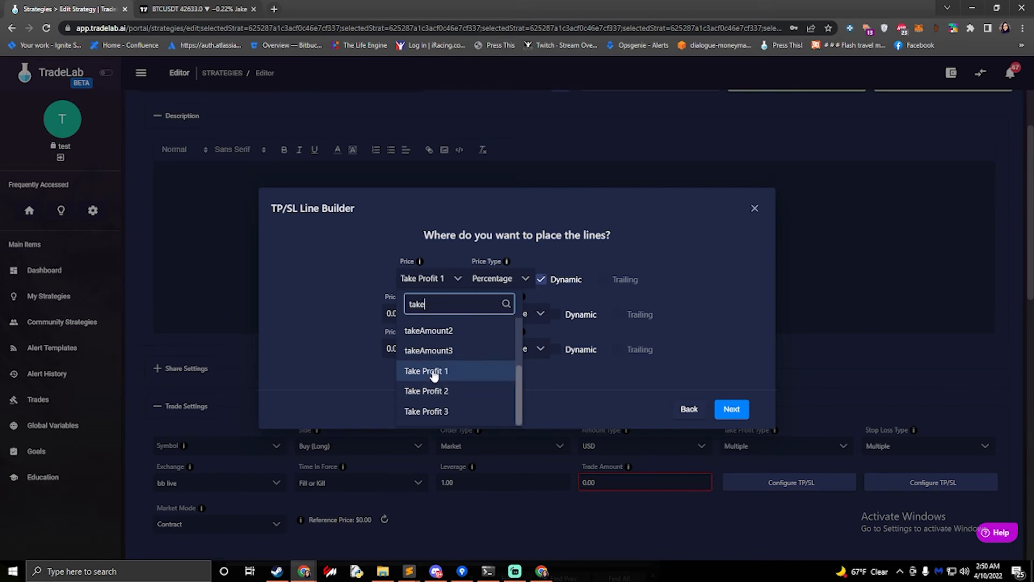
click(379, 293)
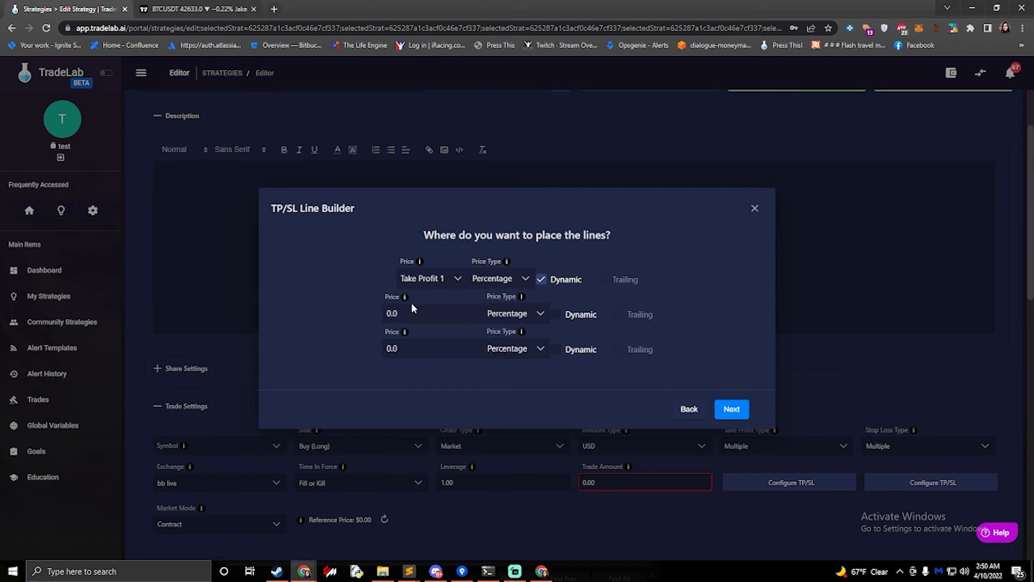
Make the second take-profit line dynamic and set its price to the Take Profit 2 variable
click(557, 314)
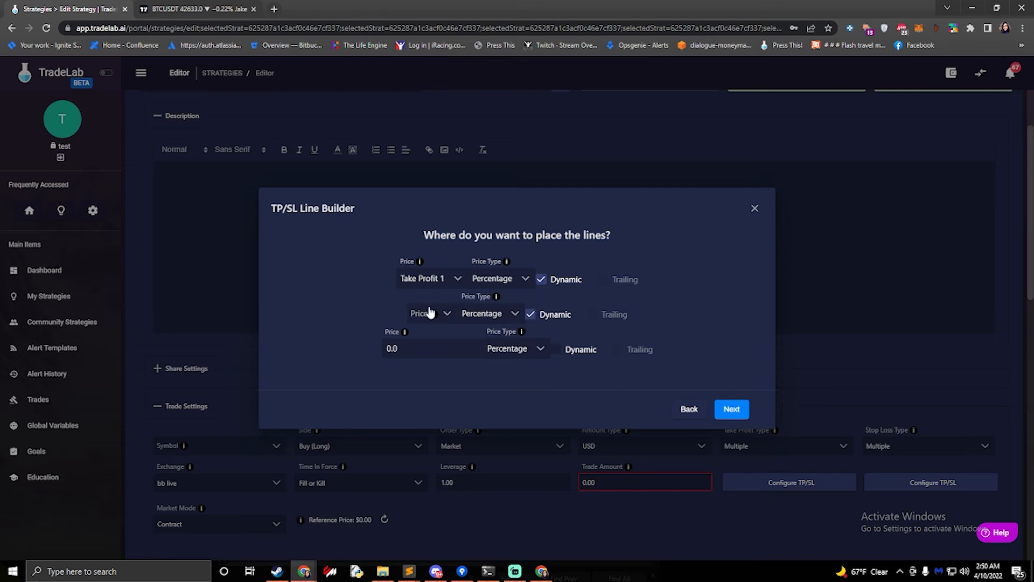
click(446, 314)
text(take pr)
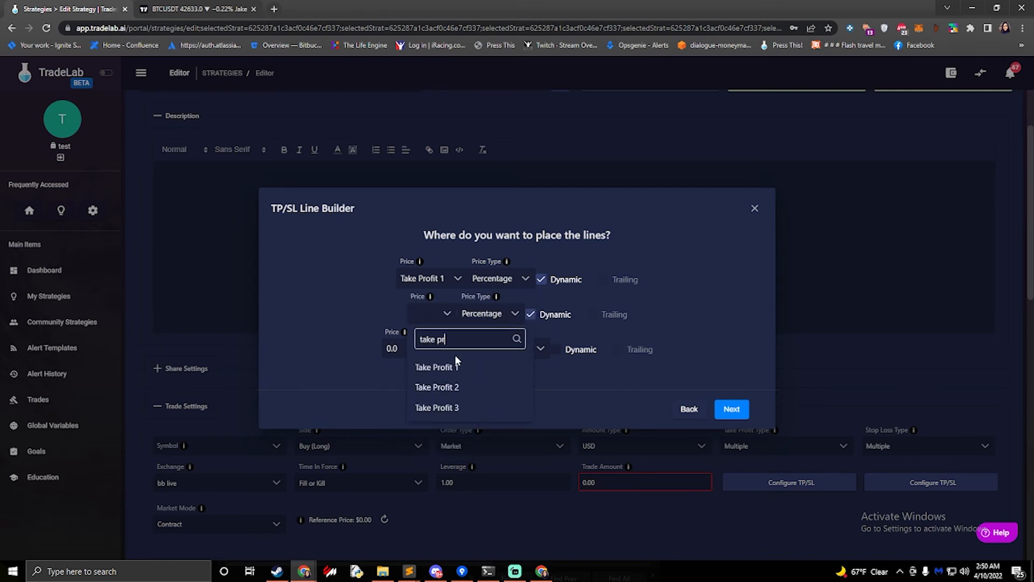
click(446, 388)
Make the third take-profit line dynamic and set its price to the Take Profit 3 variable
click(557, 349)
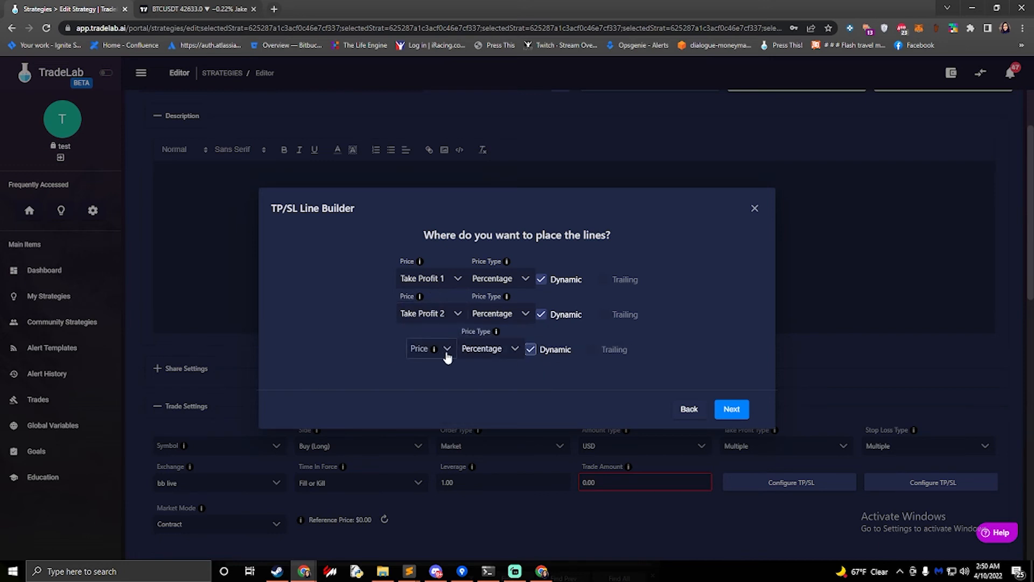
click(445, 356)
text(take prof)
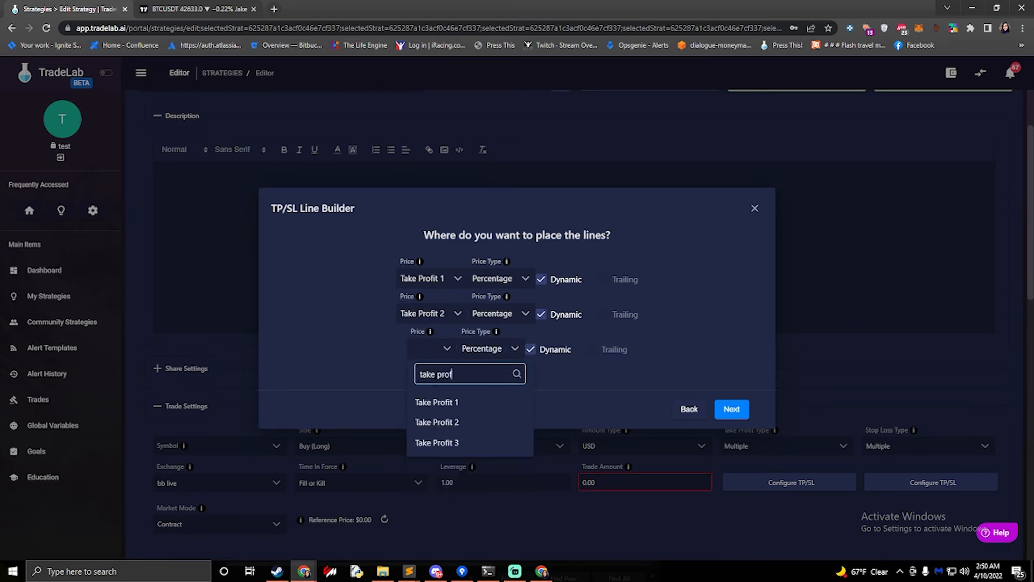
click(437, 443)
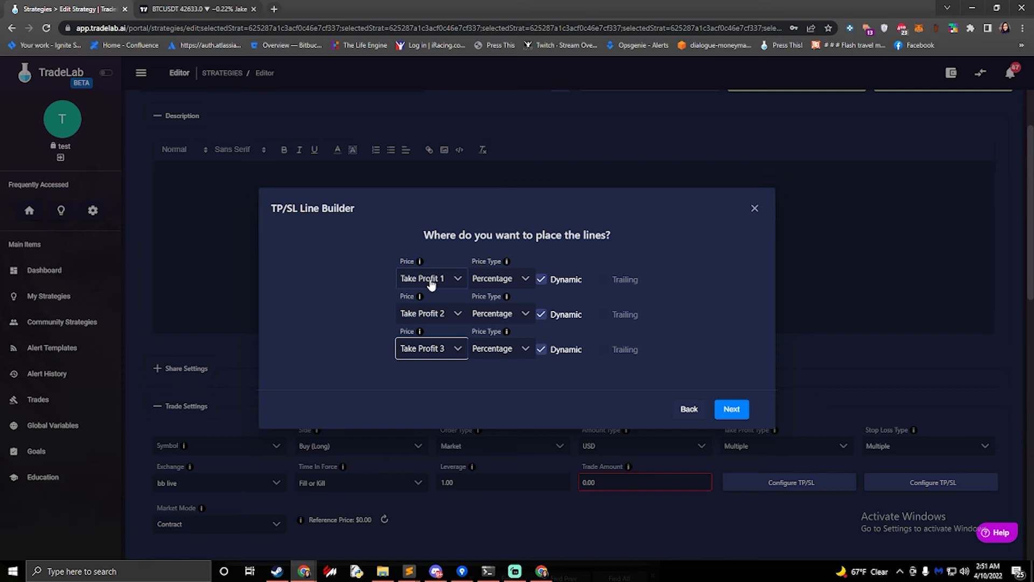
Set the price type of all three take-profit lines to USD Exact Price and continue
click(512, 286)
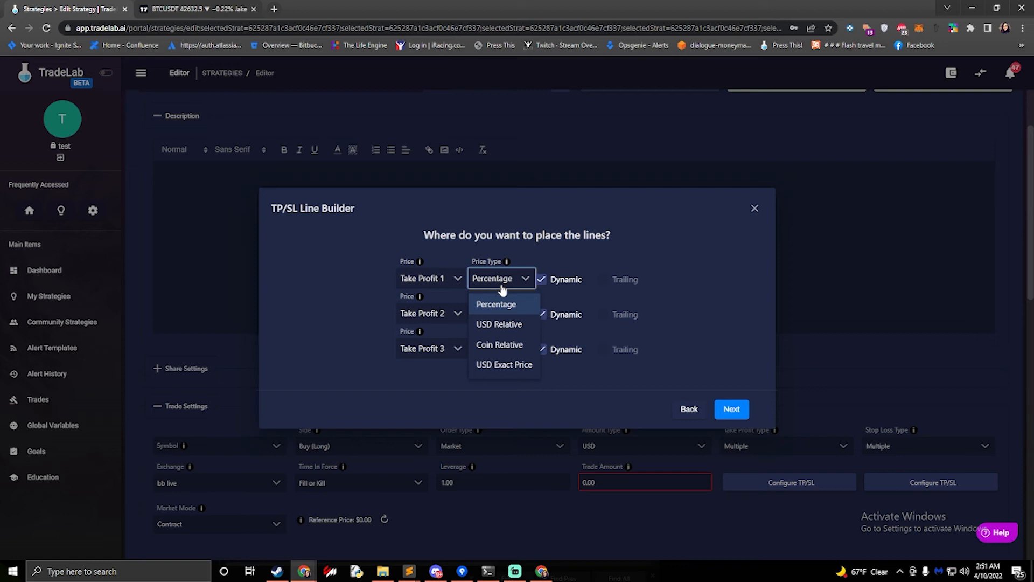
click(491, 366)
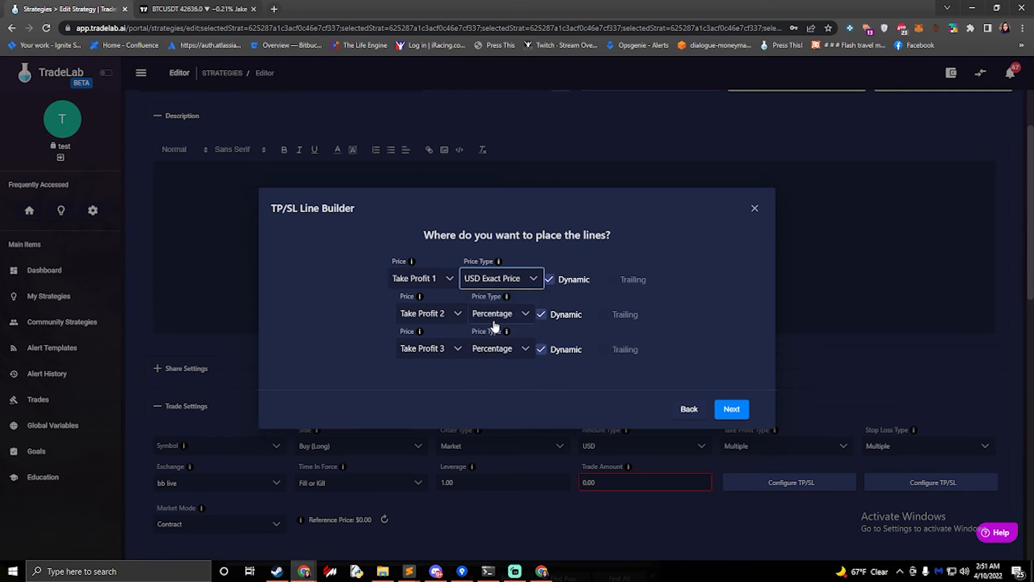
click(493, 315)
click(492, 403)
click(496, 351)
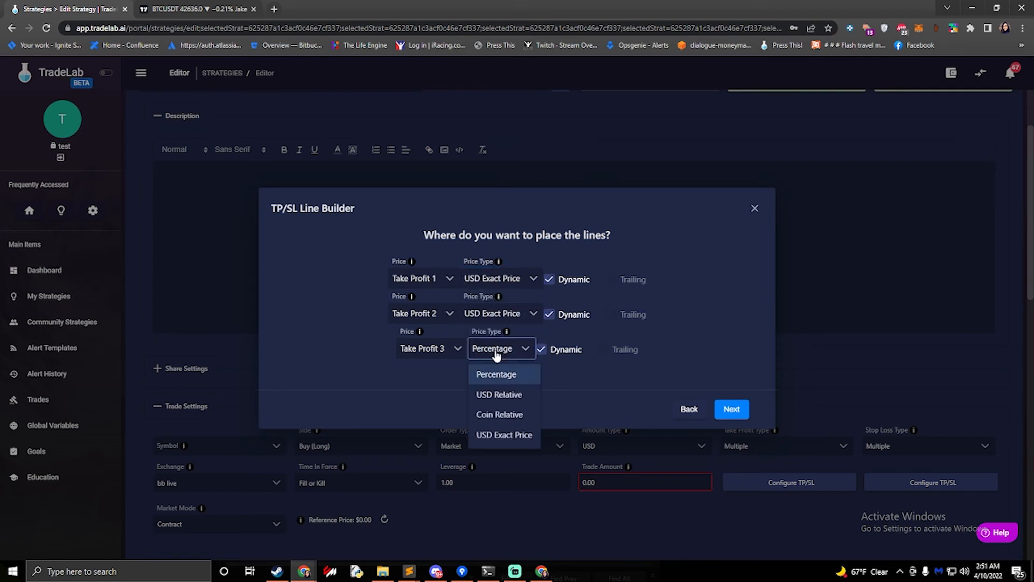
click(503, 435)
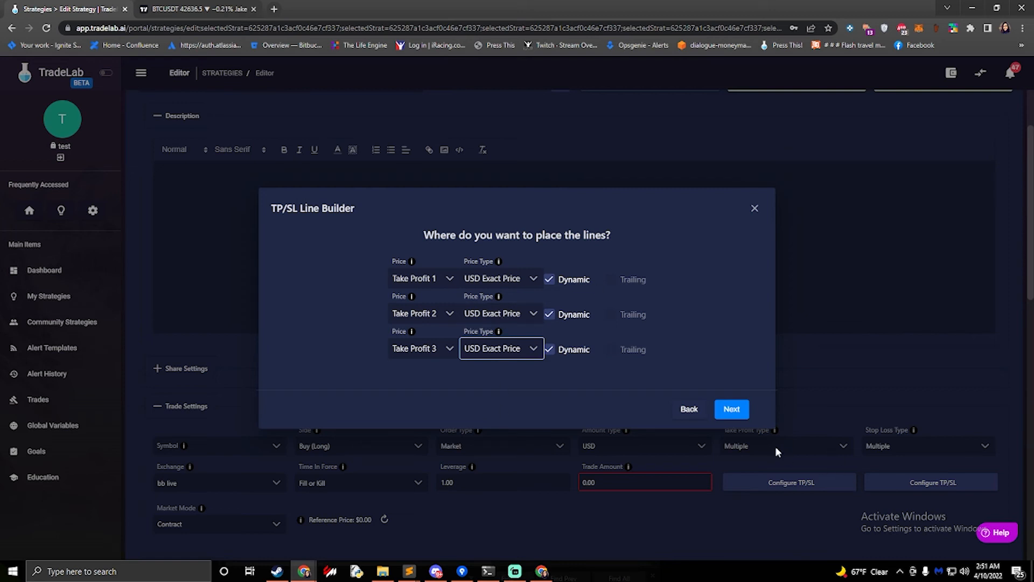
click(728, 405)
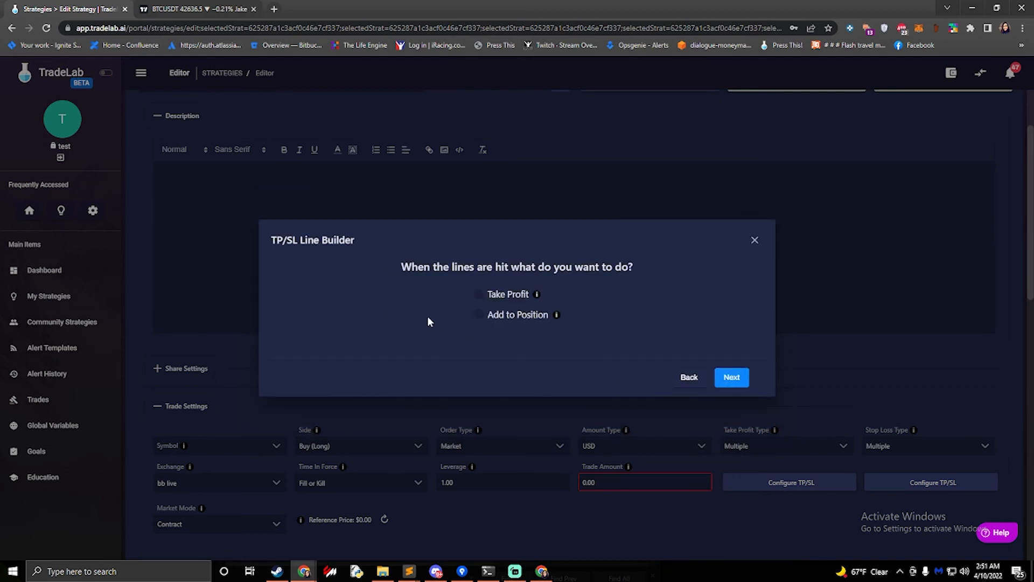
Choose Take Profit as the hit action, make the first line's amount dynamic and set it to the Take Profit 1 variable
click(482, 296)
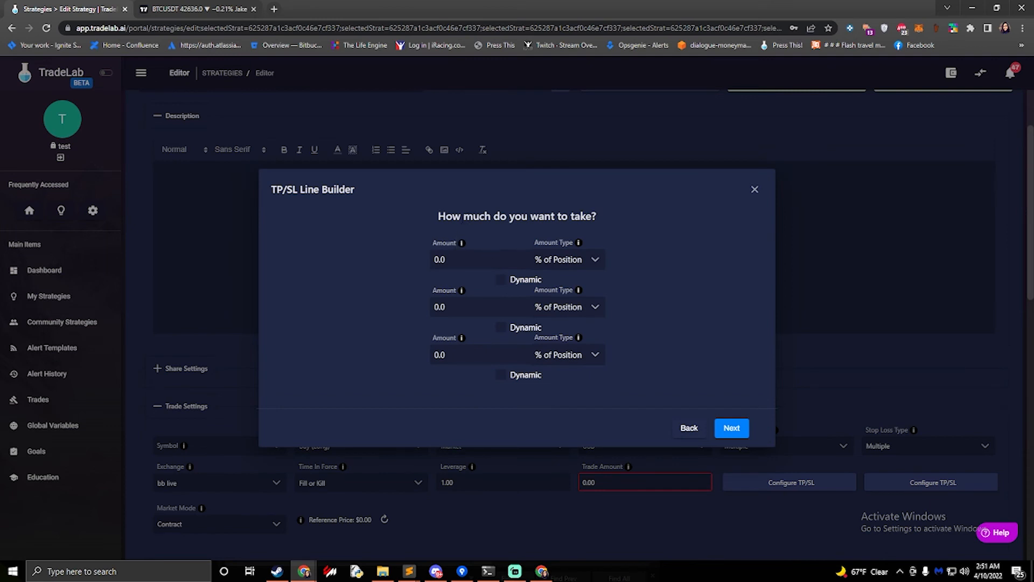
click(501, 281)
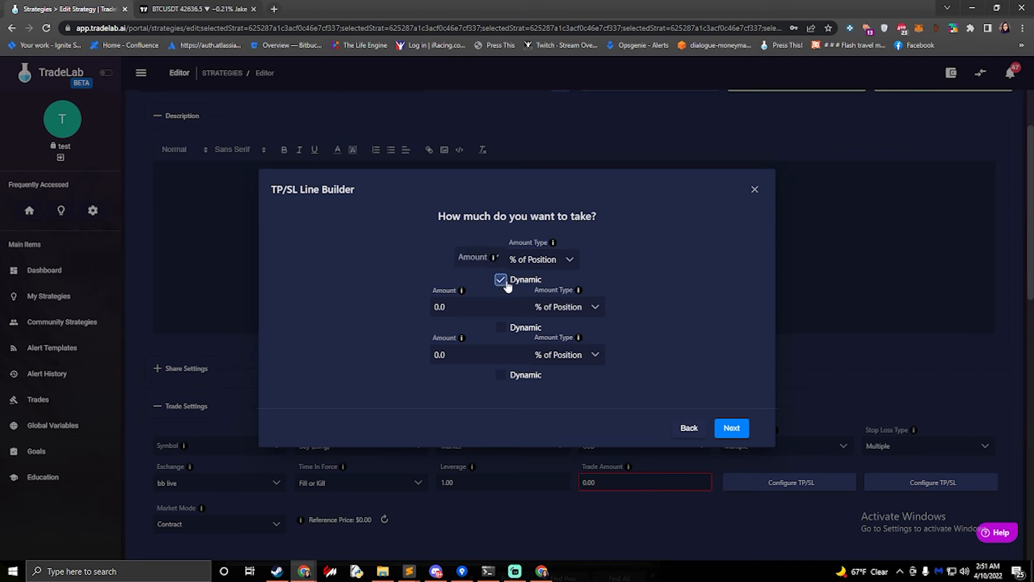
click(484, 260)
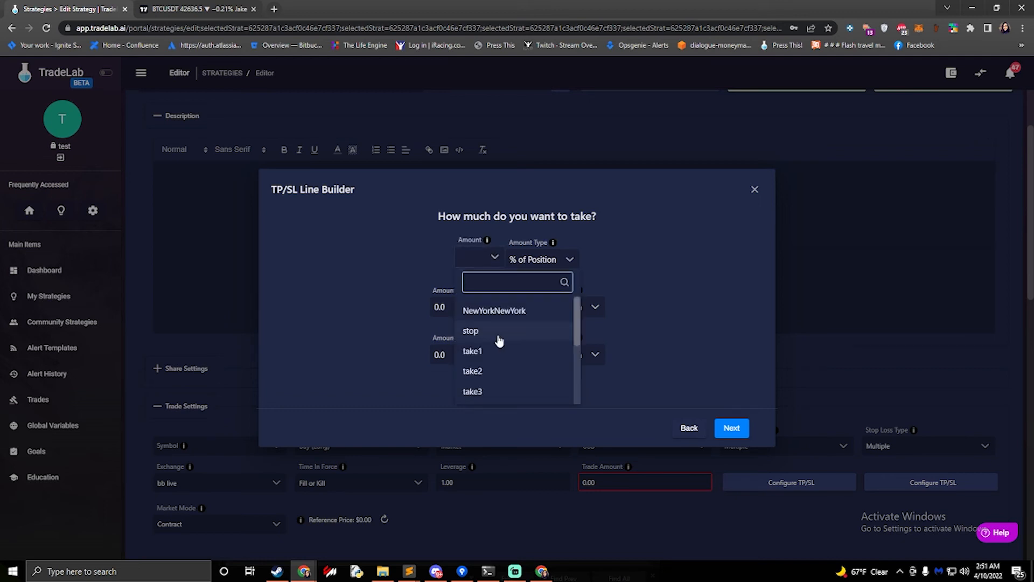
scroll(499, 340, down, 3)
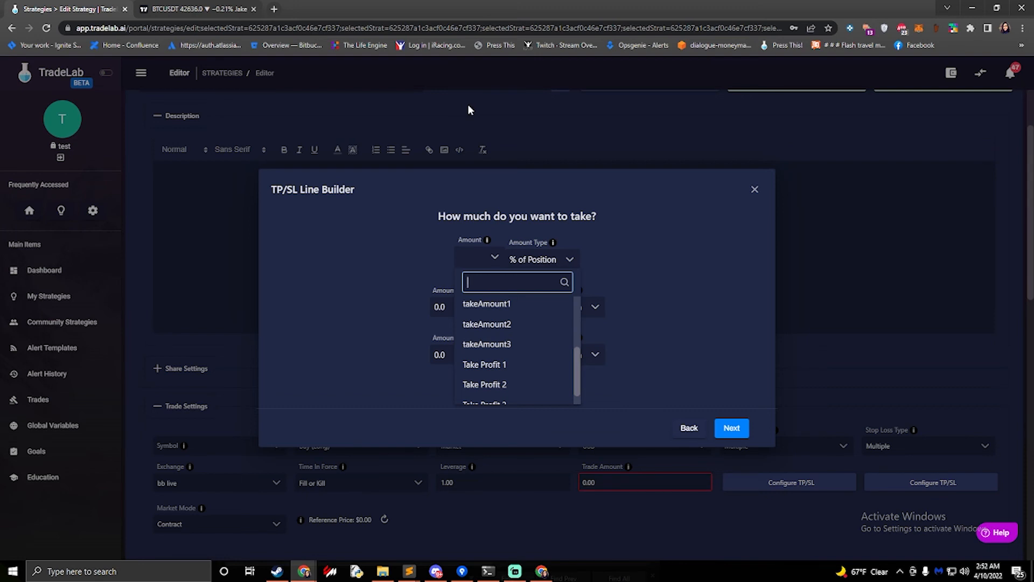
scroll(501, 323, down, 1)
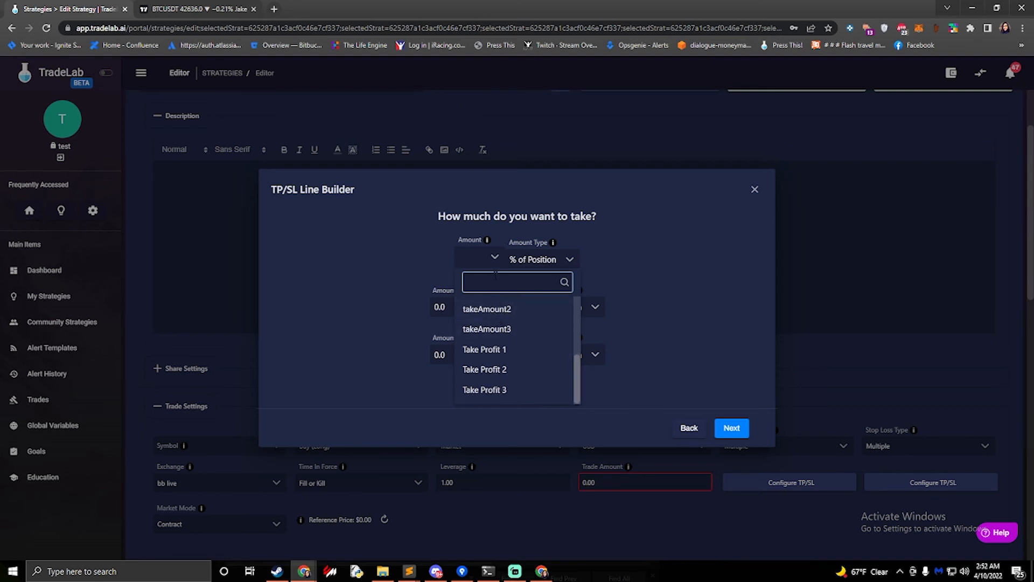
click(492, 351)
click(474, 257)
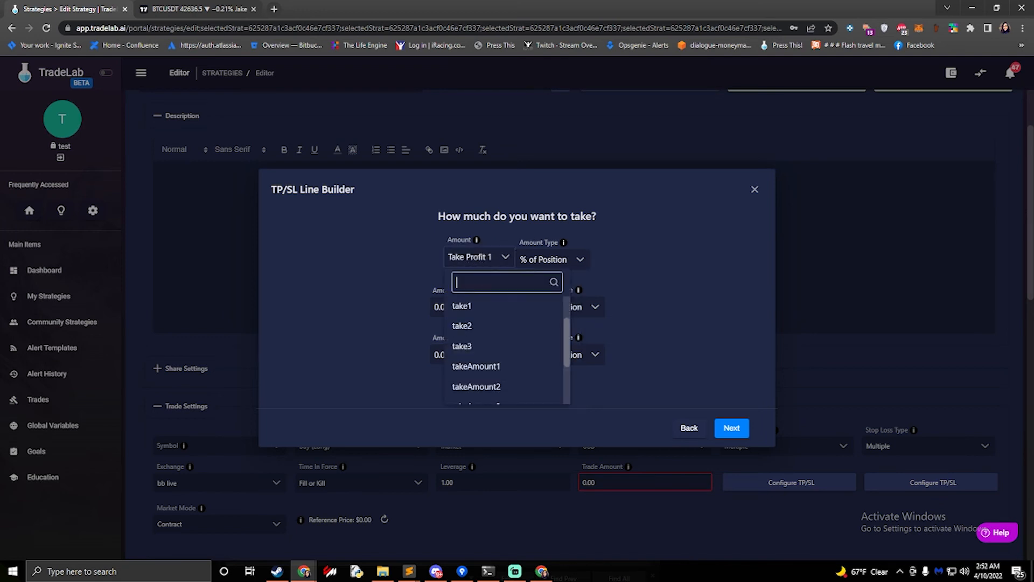
click(485, 258)
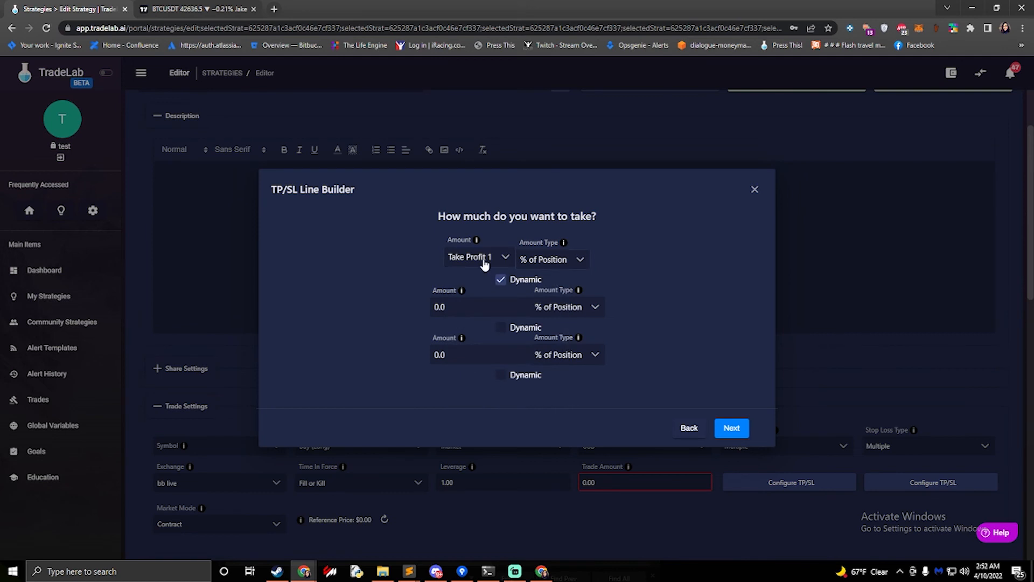
Set the first line's amount type to % of Orig Amount and the third line's amount to 100, then continue
click(549, 264)
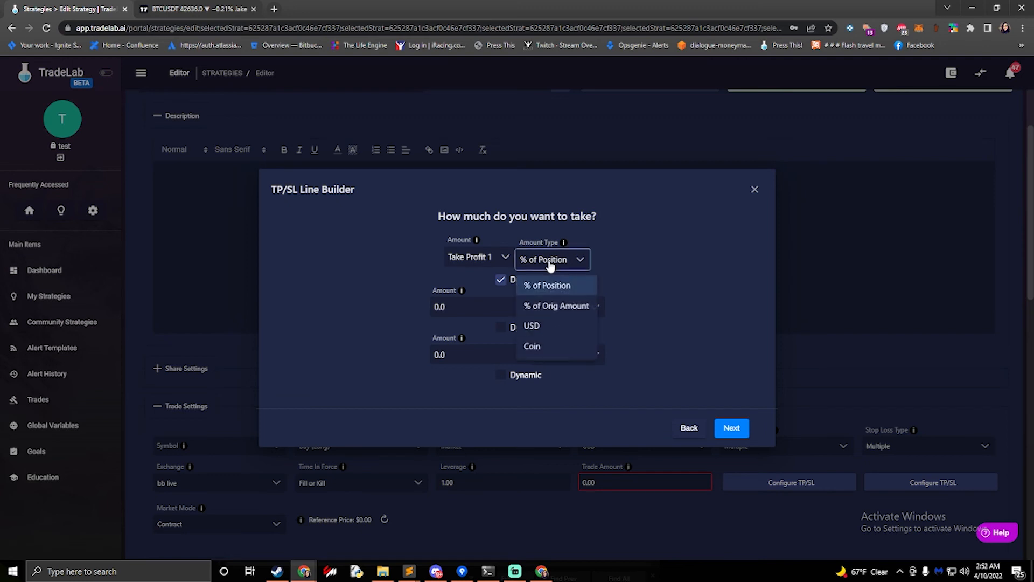
click(556, 310)
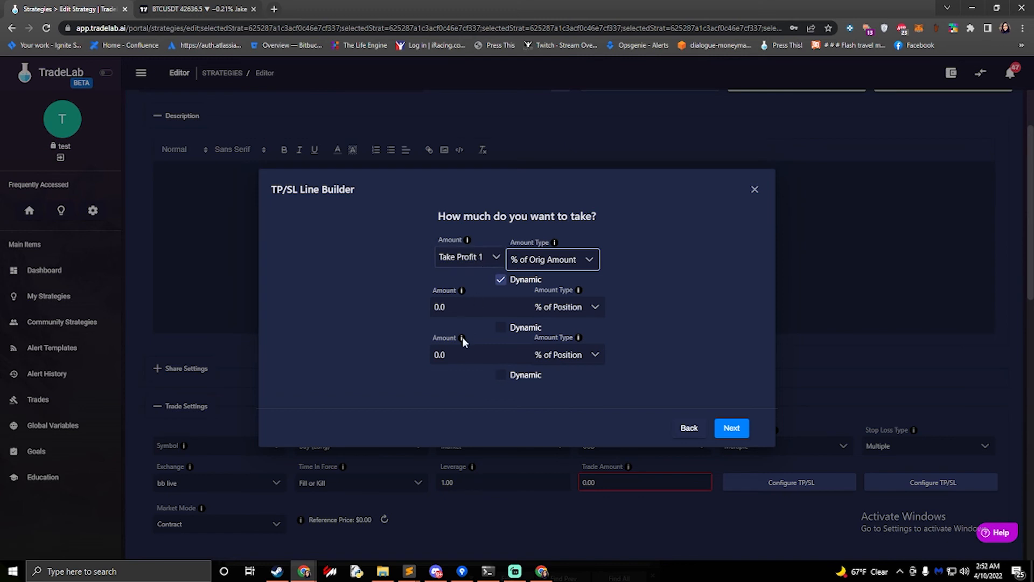
click(439, 354)
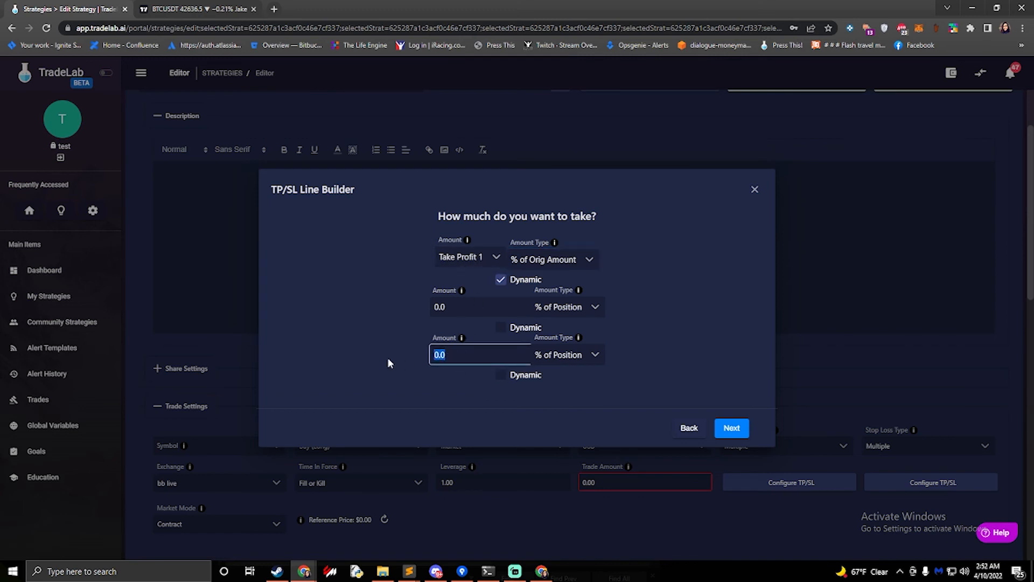
text(100)
click(474, 307)
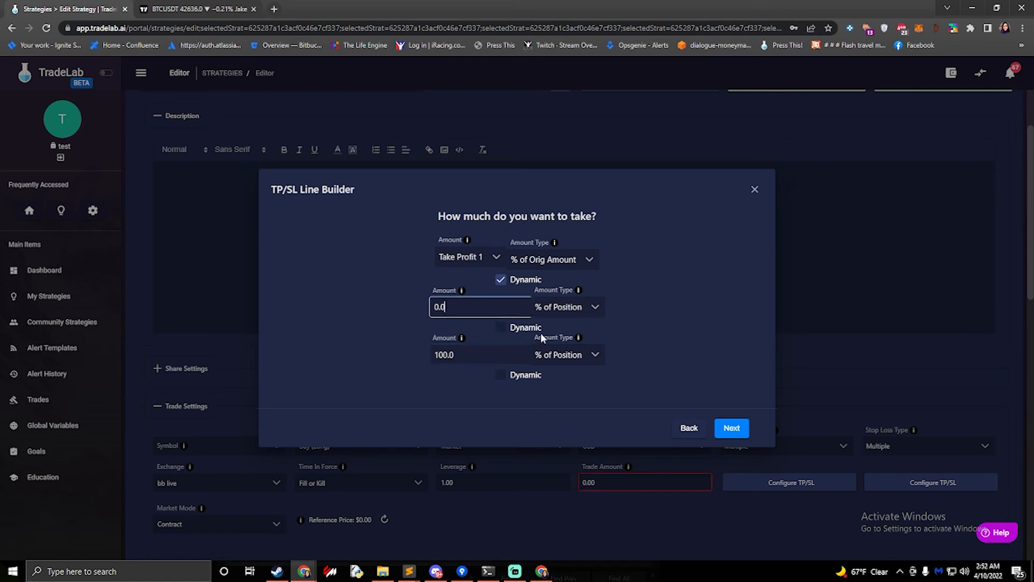
click(728, 427)
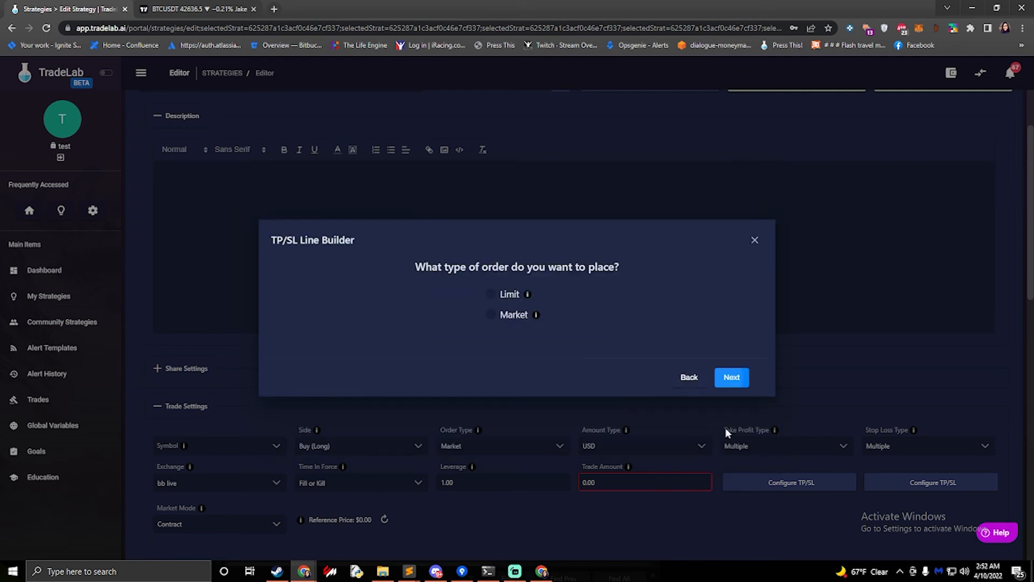
Choose a Limit order and finish the take-profit lines with the default name Take Line
click(491, 294)
click(731, 377)
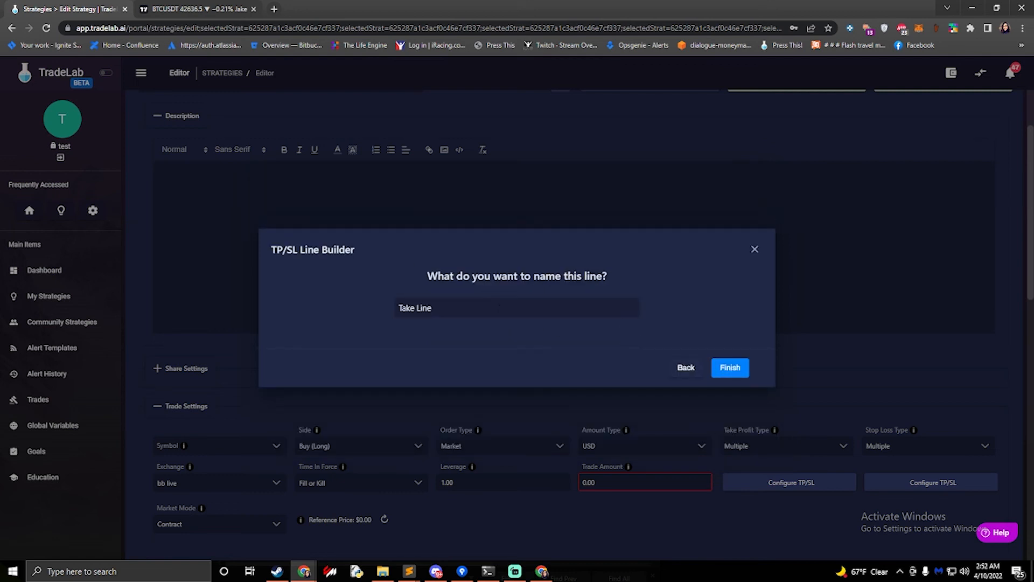
click(732, 368)
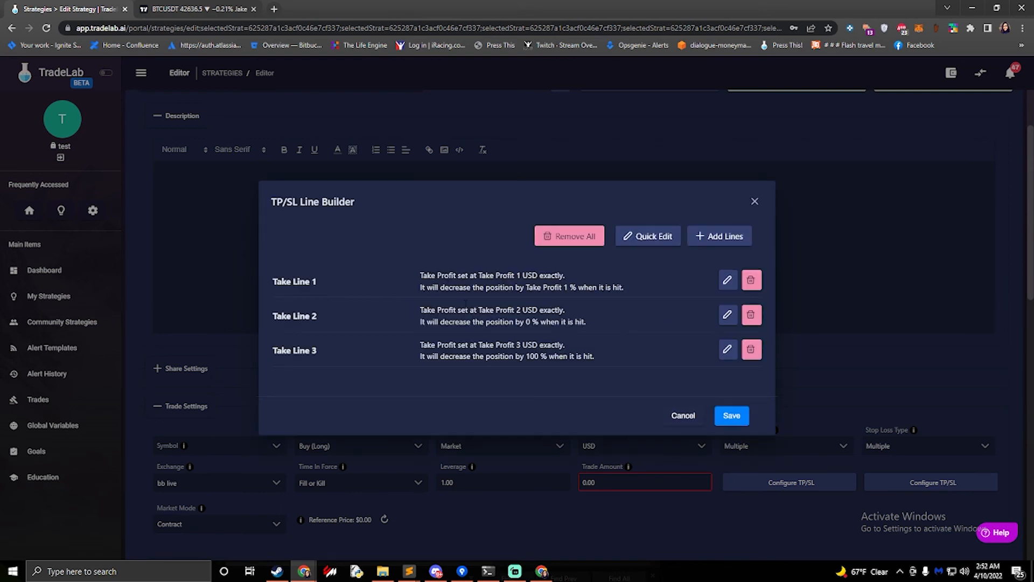
Review the price descriptions of the three take-profit lines in the summary
drag(500, 275, 544, 275)
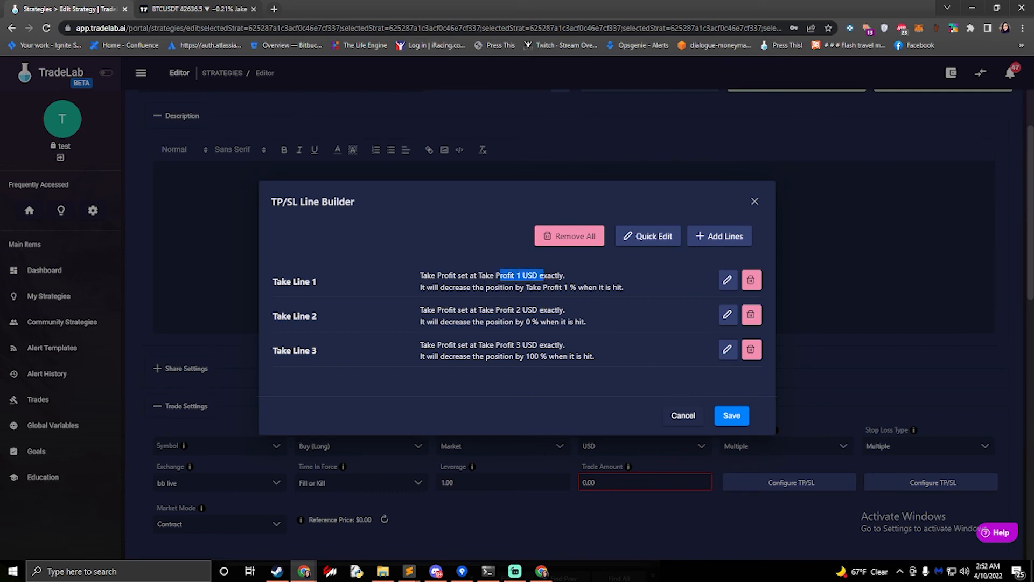
drag(469, 275, 533, 275)
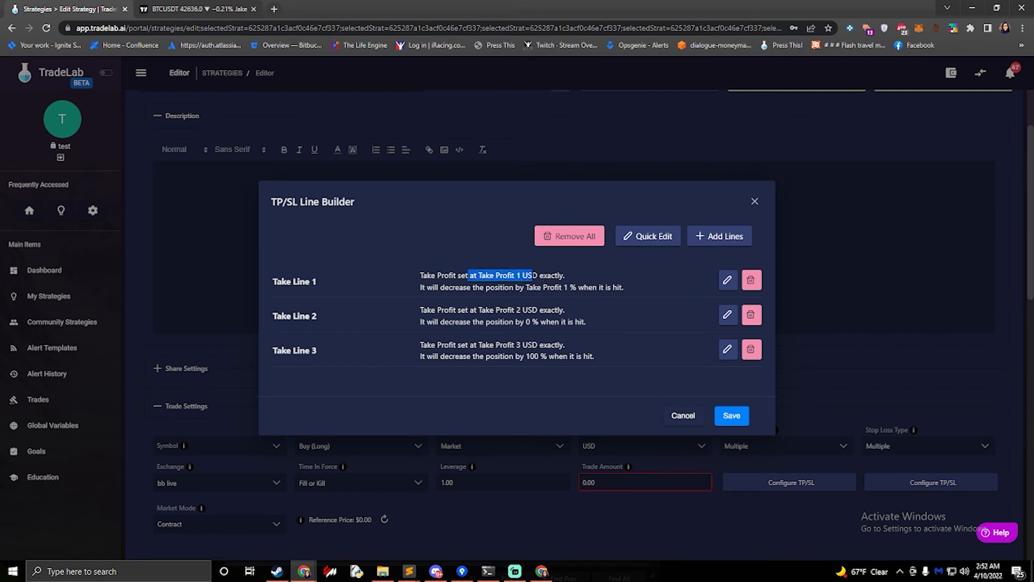
drag(474, 310, 529, 310)
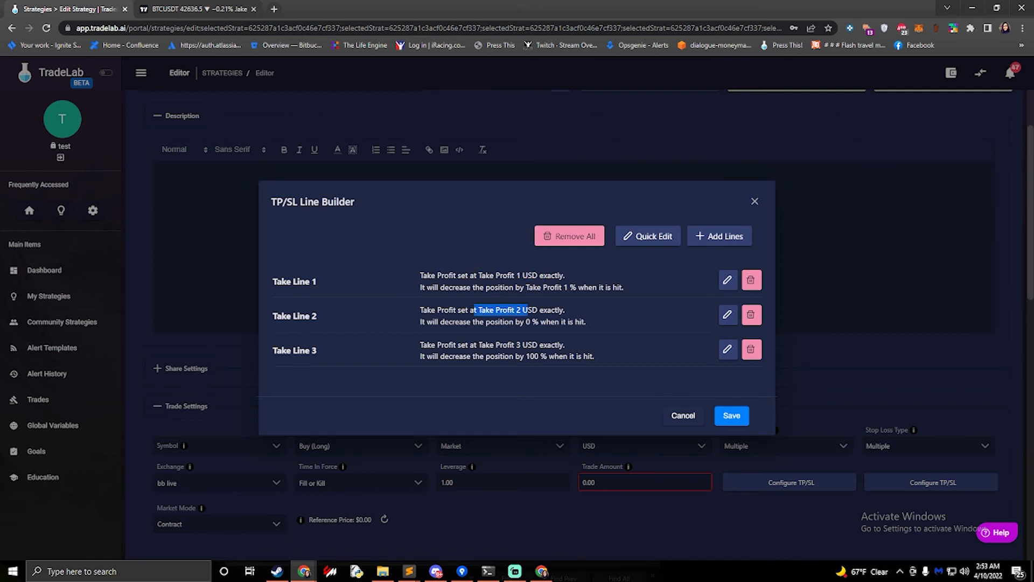
drag(477, 345, 531, 345)
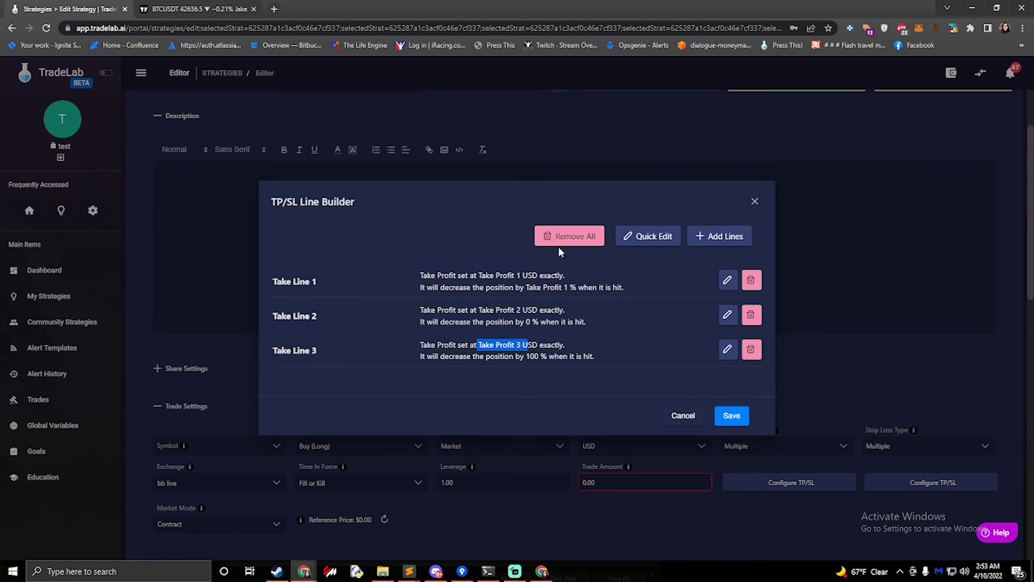
Add a new set of four stop-loss lines
click(742, 239)
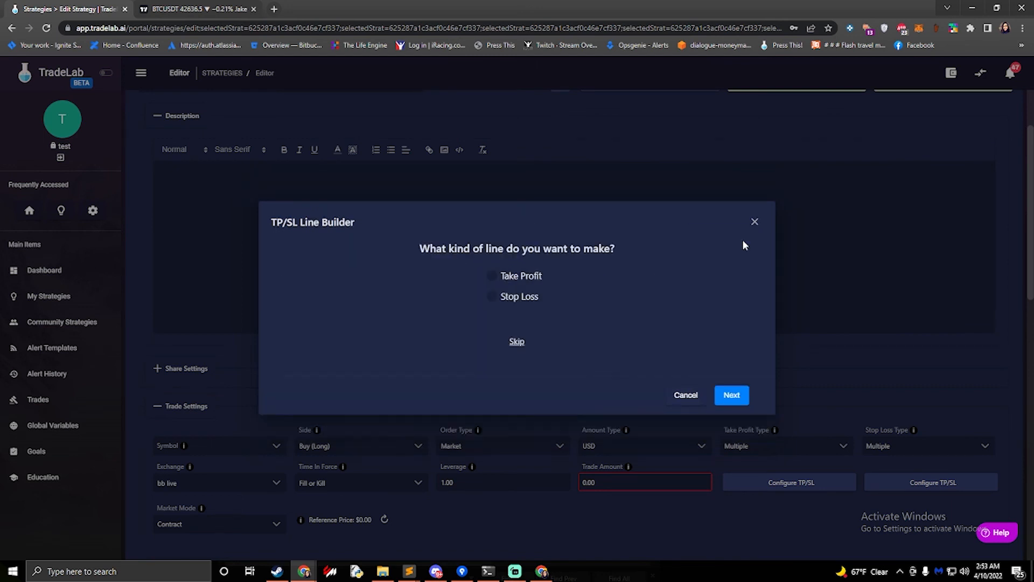
click(492, 297)
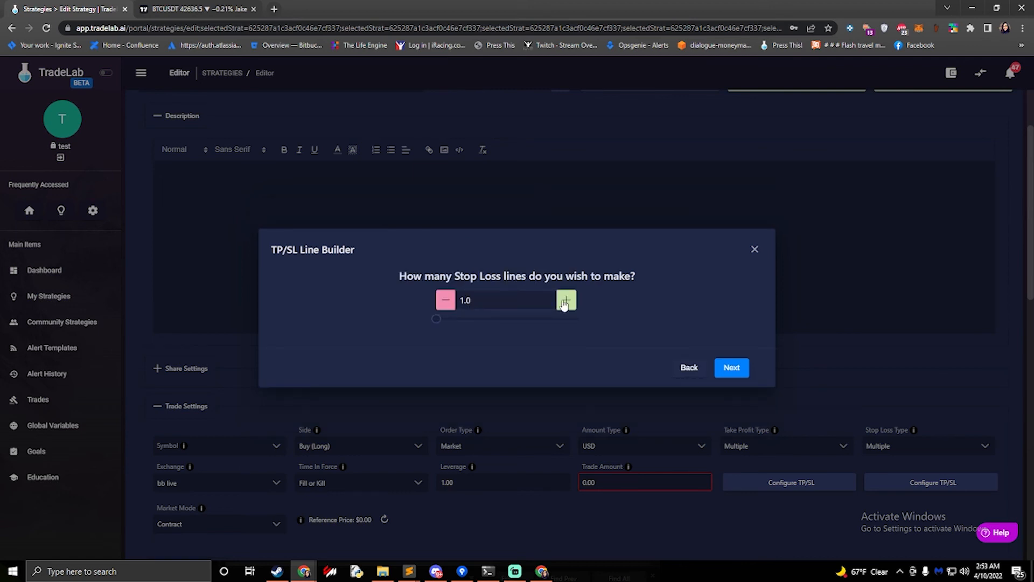
click(564, 303)
click(563, 302)
click(564, 303)
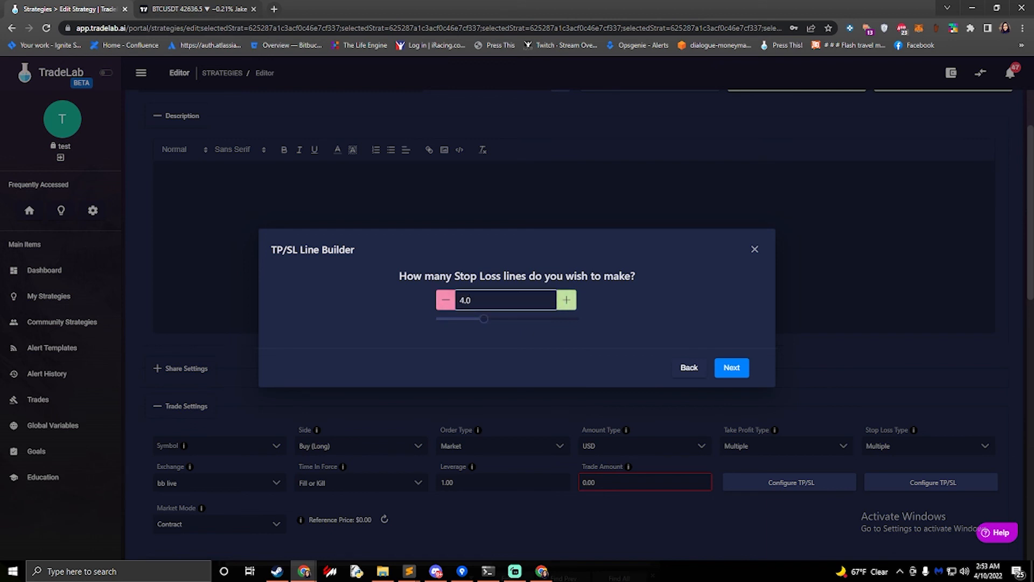
click(732, 367)
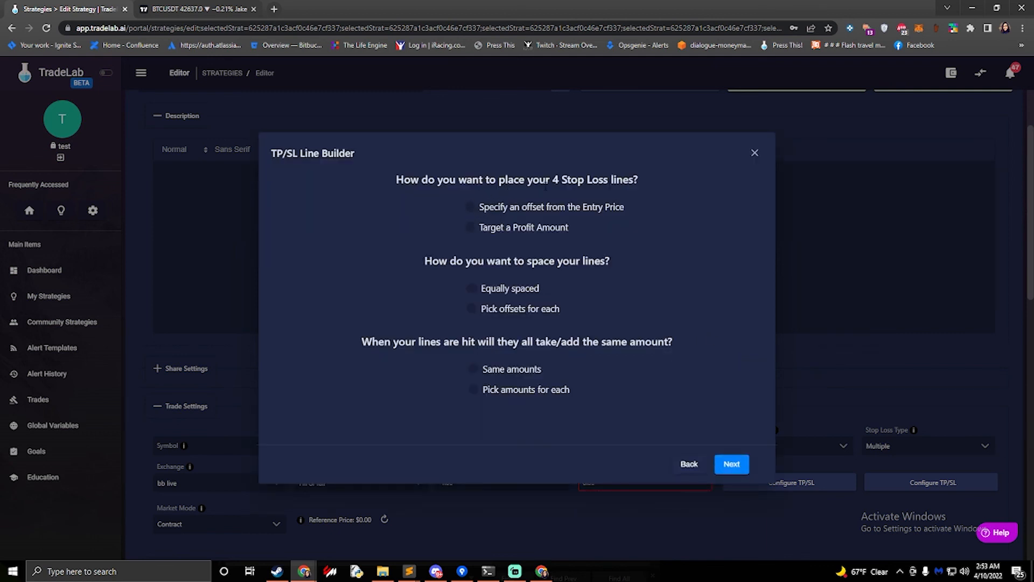
Choose an offset from the entry price, equal spacing and the same amount for the stop-loss lines
click(471, 207)
click(473, 288)
click(473, 370)
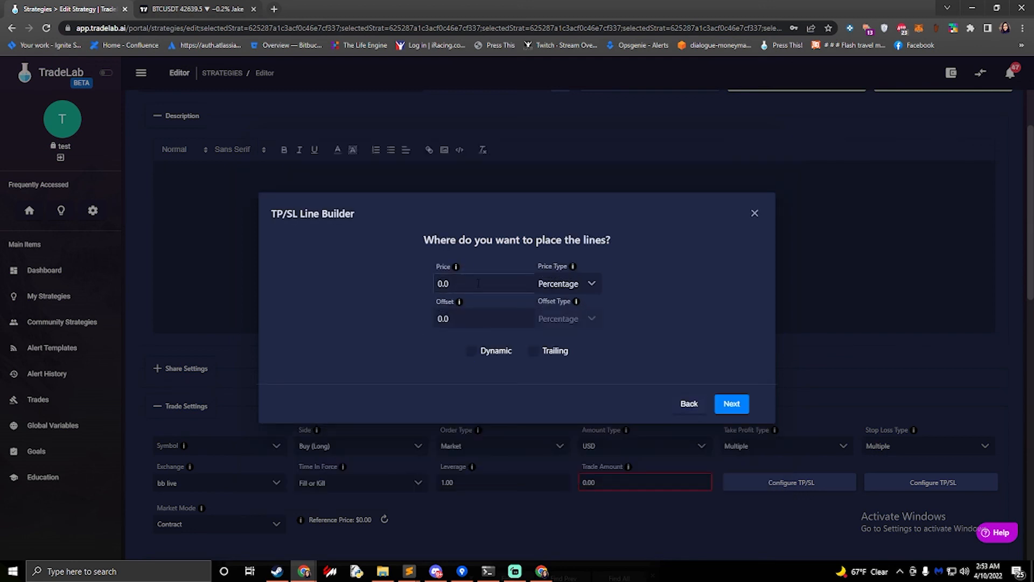
Set the stop-loss line offset to 5 percent and continue
drag(479, 284, 399, 274)
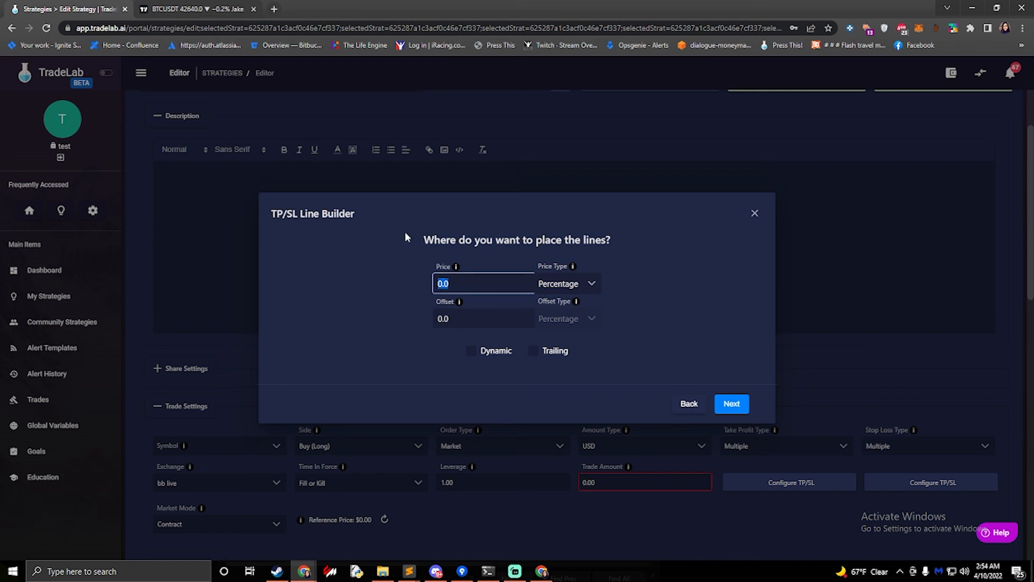
text(5)
click(400, 260)
click(734, 405)
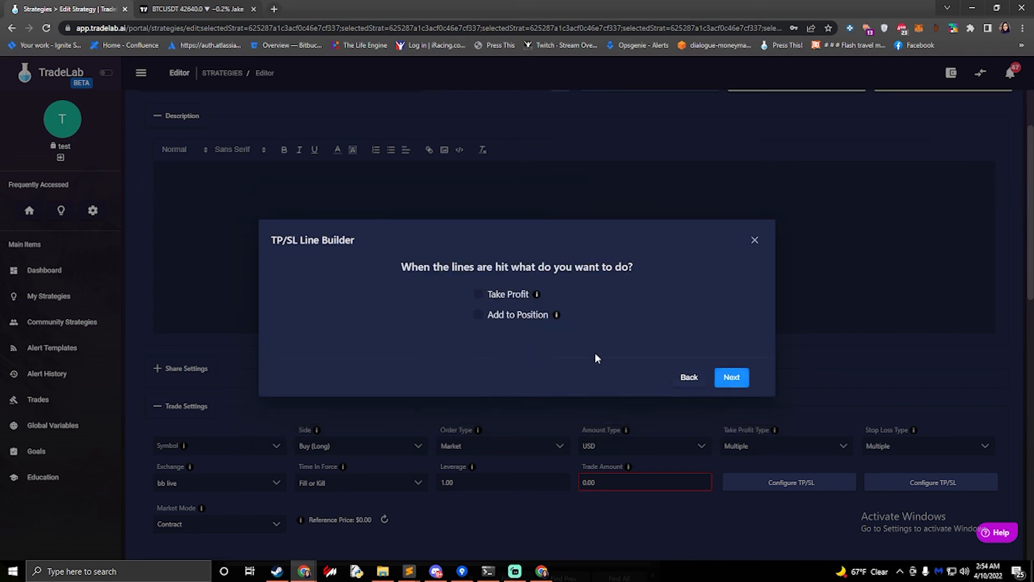
Make the stop-loss lines add to the position by 100 % of Orig Amount
click(482, 314)
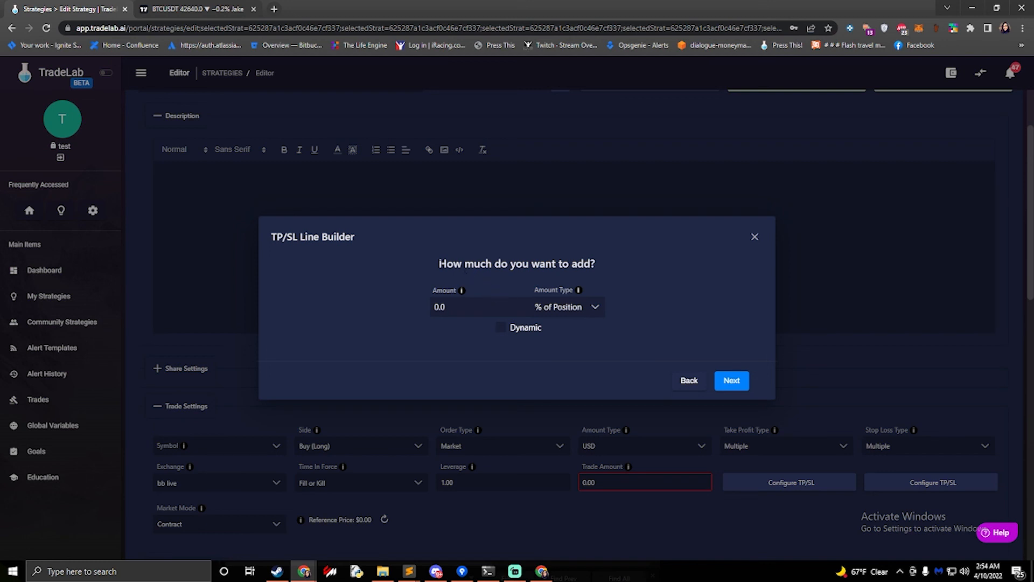
drag(439, 264, 421, 305)
click(489, 307)
text(100)
click(413, 294)
click(566, 306)
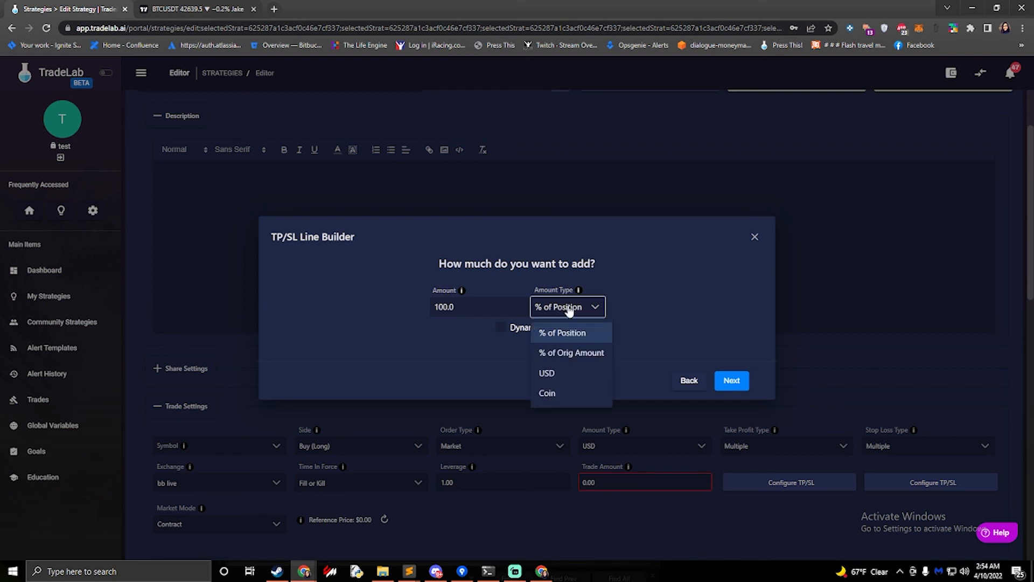
click(561, 354)
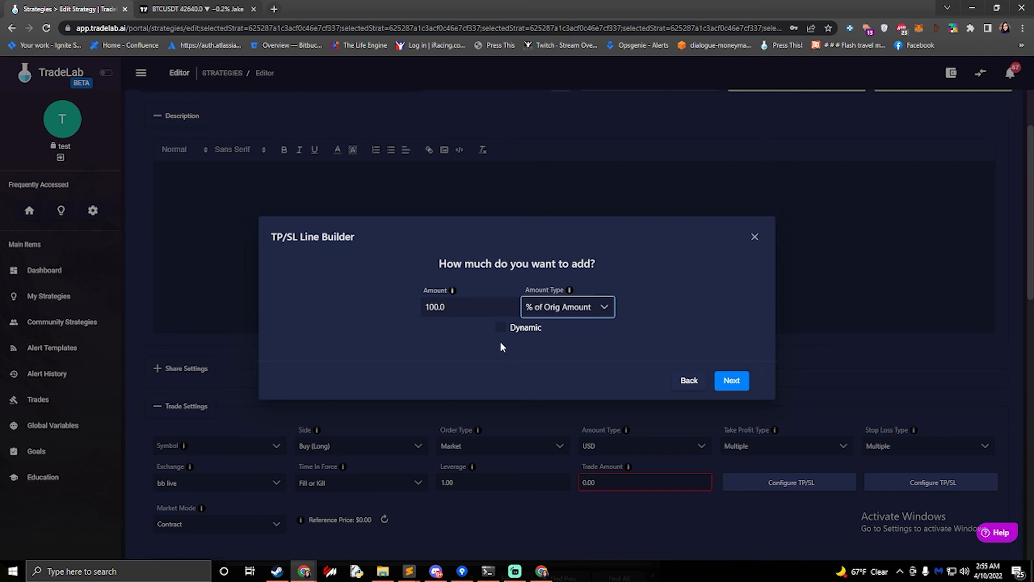
click(731, 381)
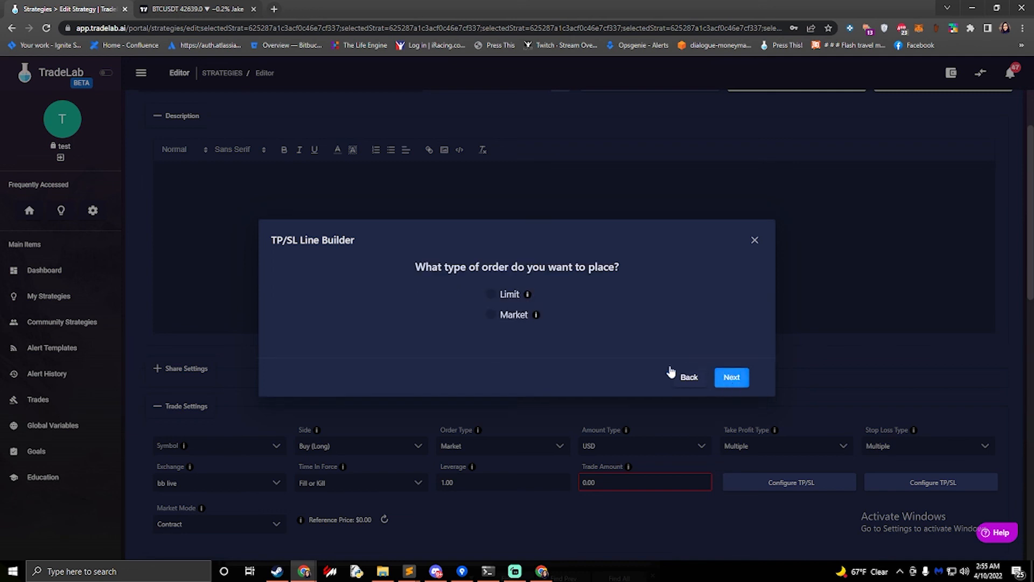
Choose a Market order and finish the stop-loss lines with the name DCA
click(491, 315)
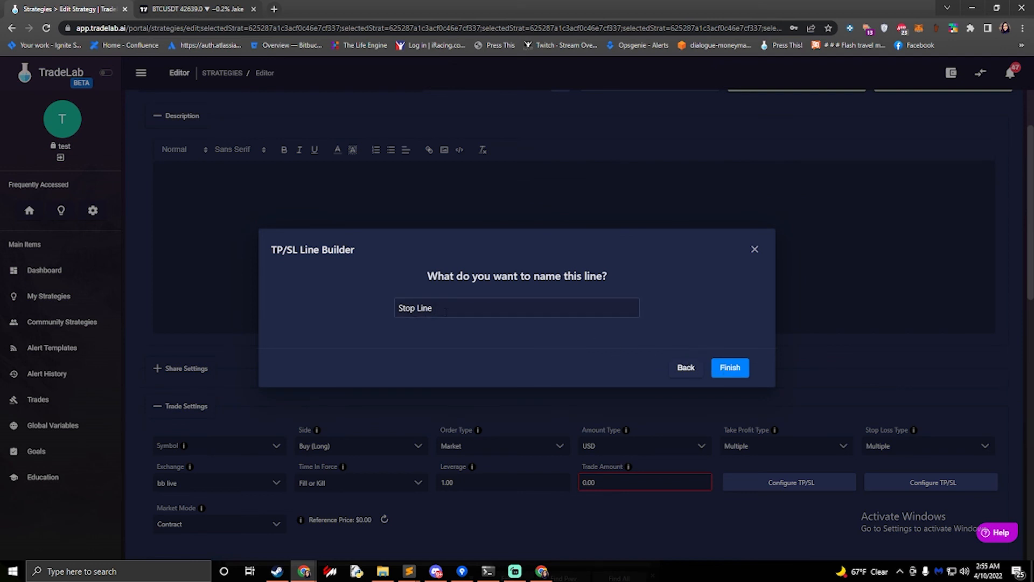
drag(445, 312, 334, 276)
text(DCA)
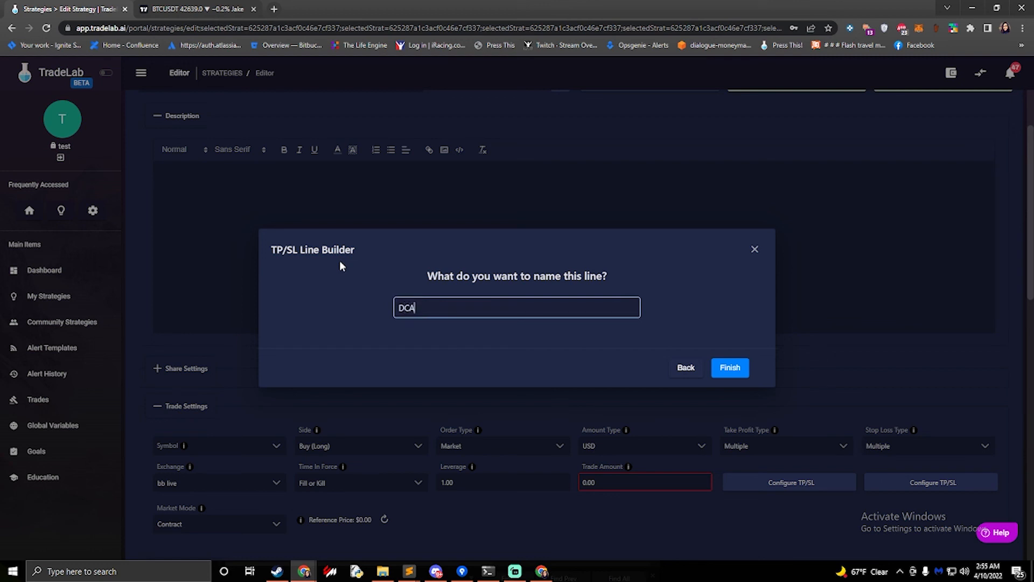
click(731, 369)
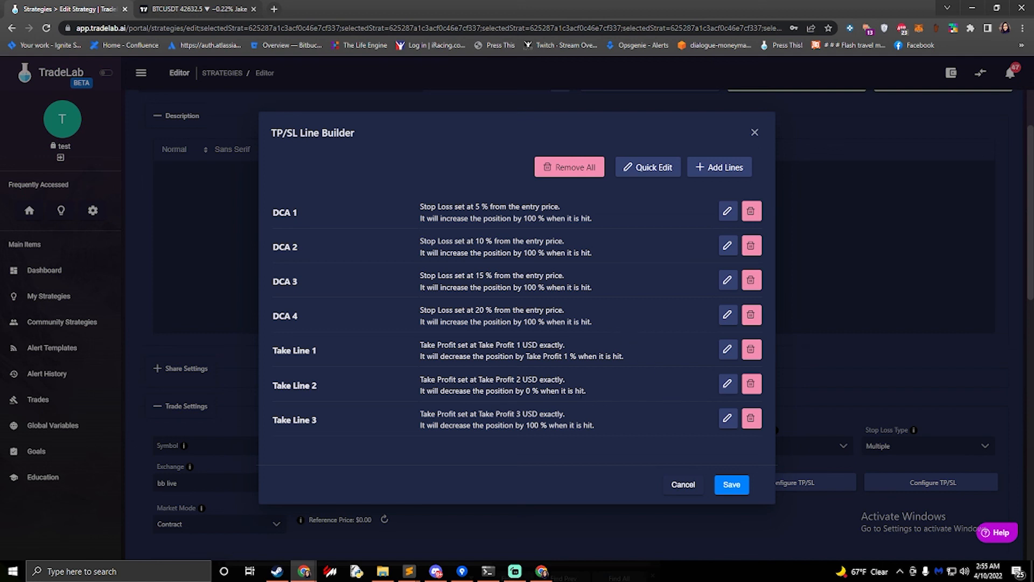
click(997, 532)
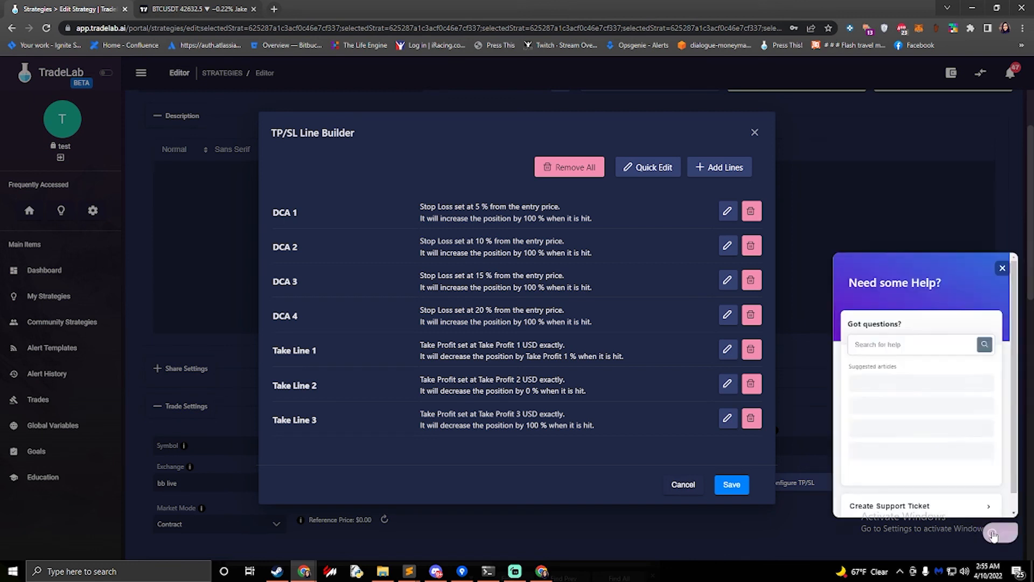